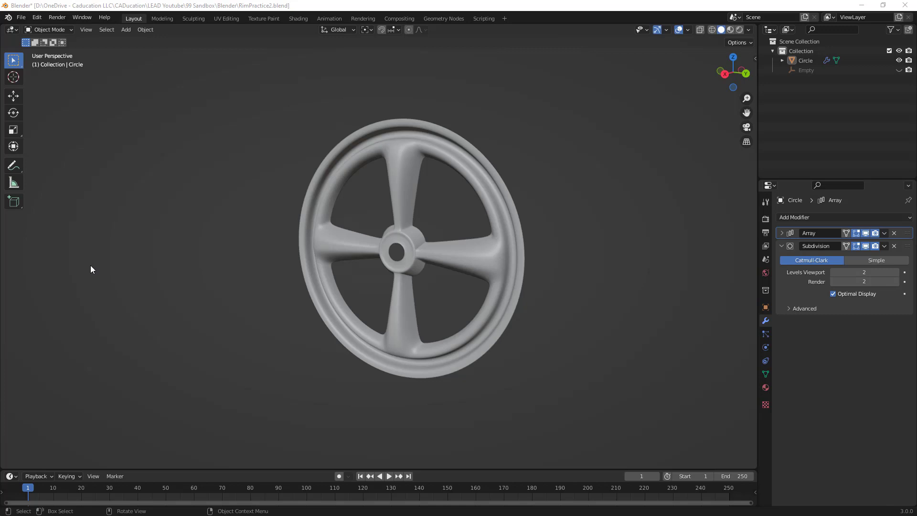
Step: Save RimPractice2.blend and start a new General scene
middle_drag(450, 234, 471, 232)
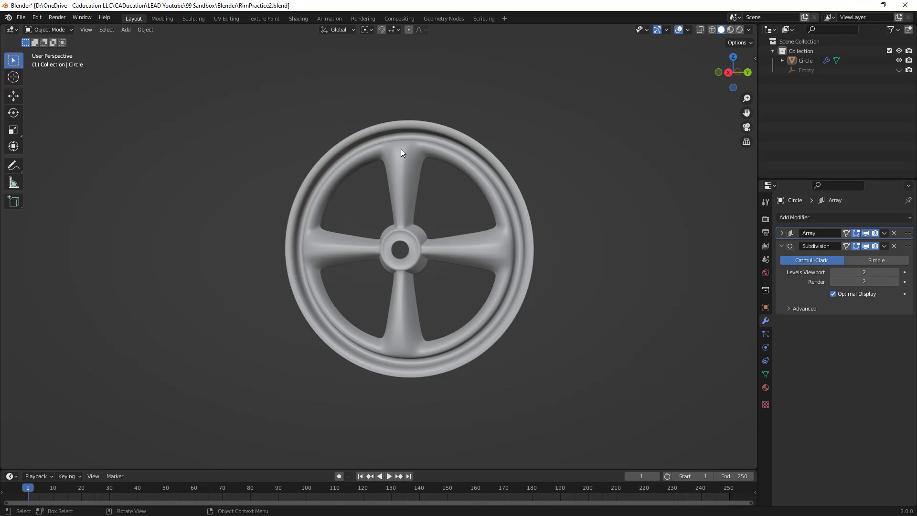
key(ctrl+s)
click(21, 17)
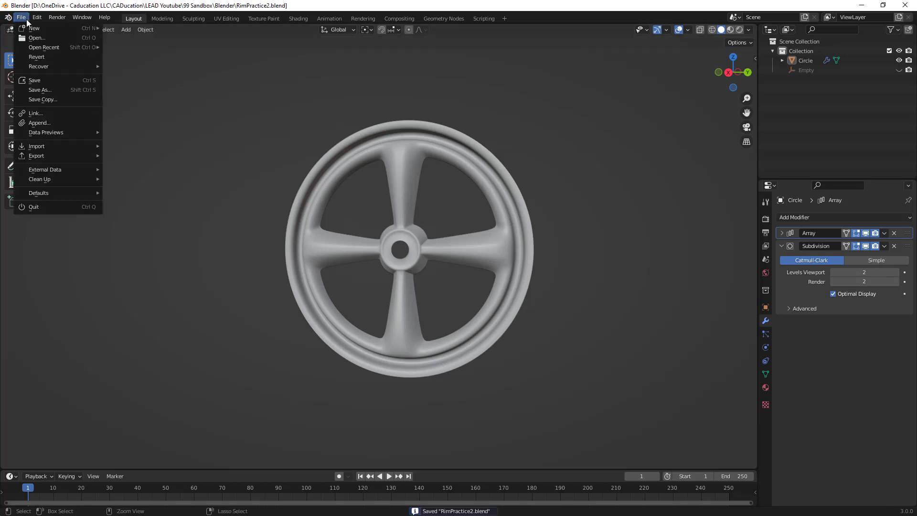
mouse_move(34, 28)
click(124, 28)
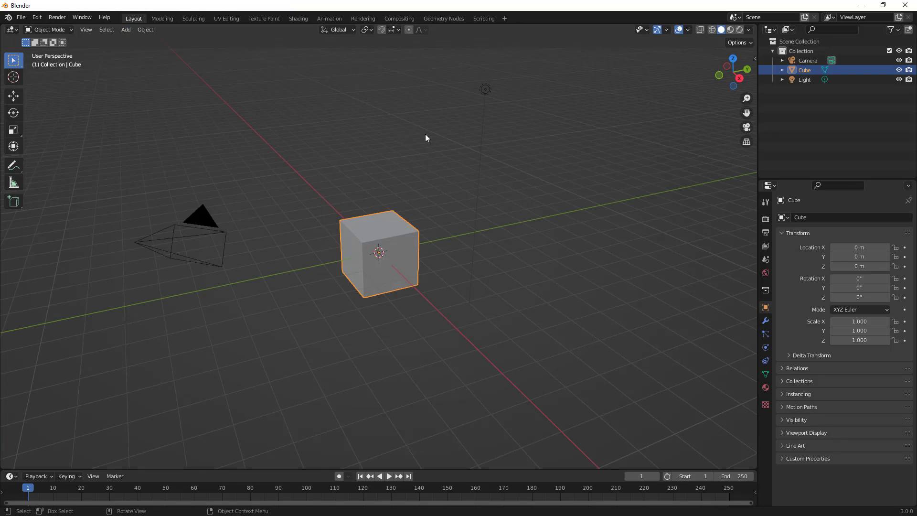
Step: Delete the default cube, camera and light from the new scene
key(a)
key(x)
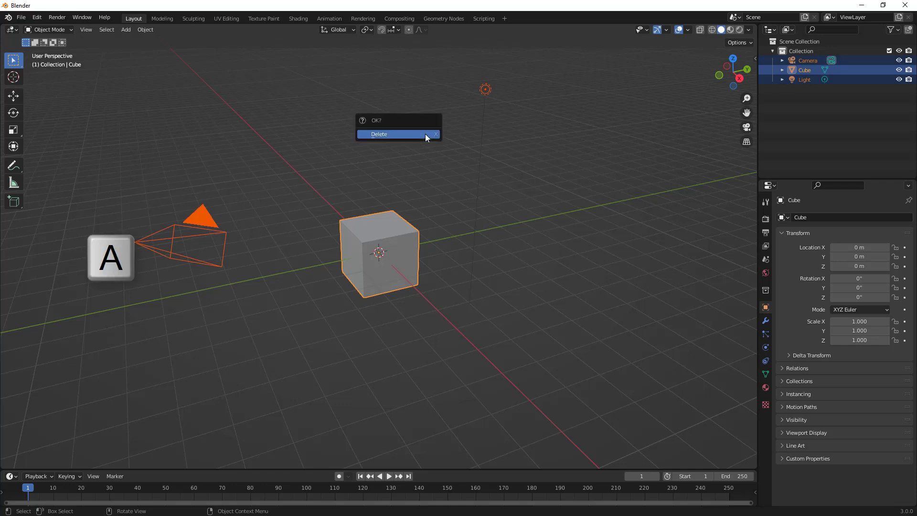
click(425, 135)
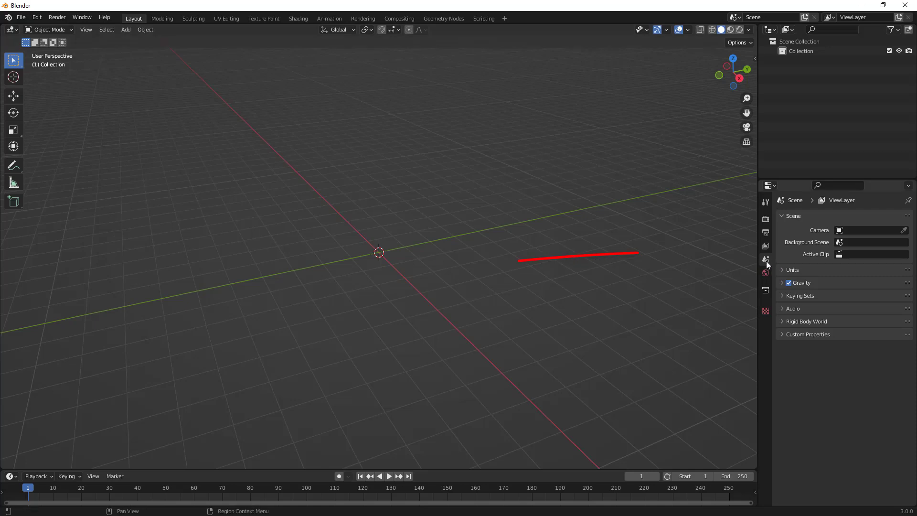
Step: Set the scene units to Imperial with length in Inches
click(778, 270)
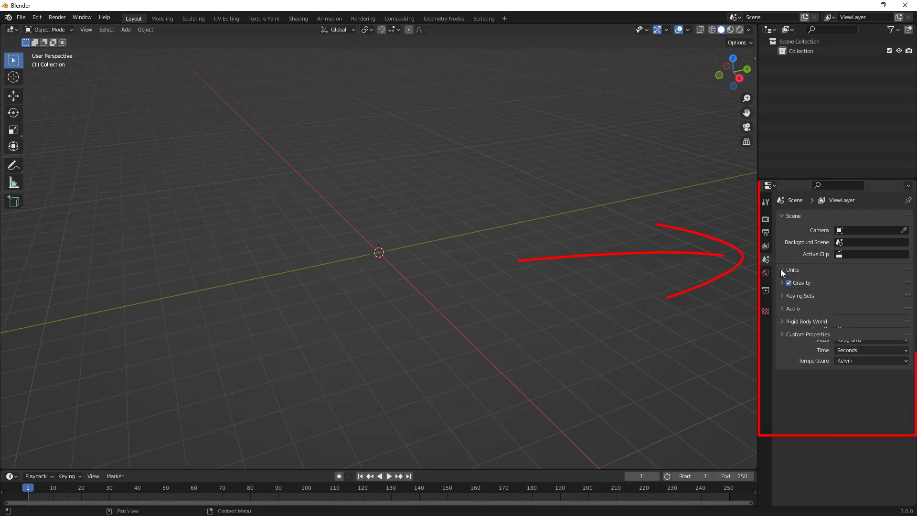
click(855, 283)
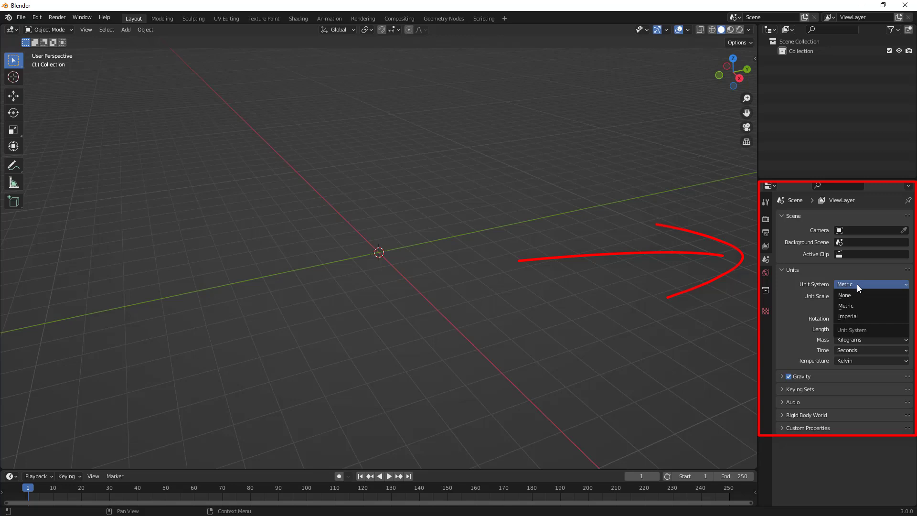
click(853, 315)
click(853, 329)
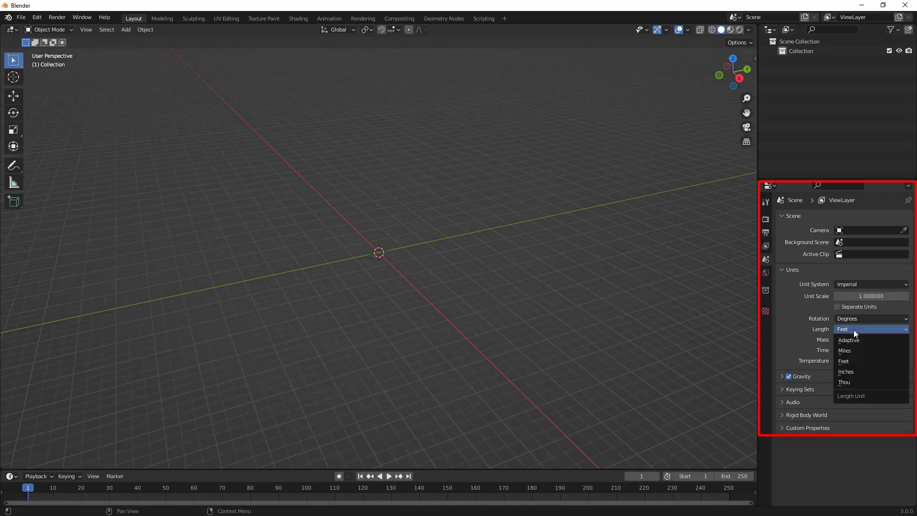
click(849, 368)
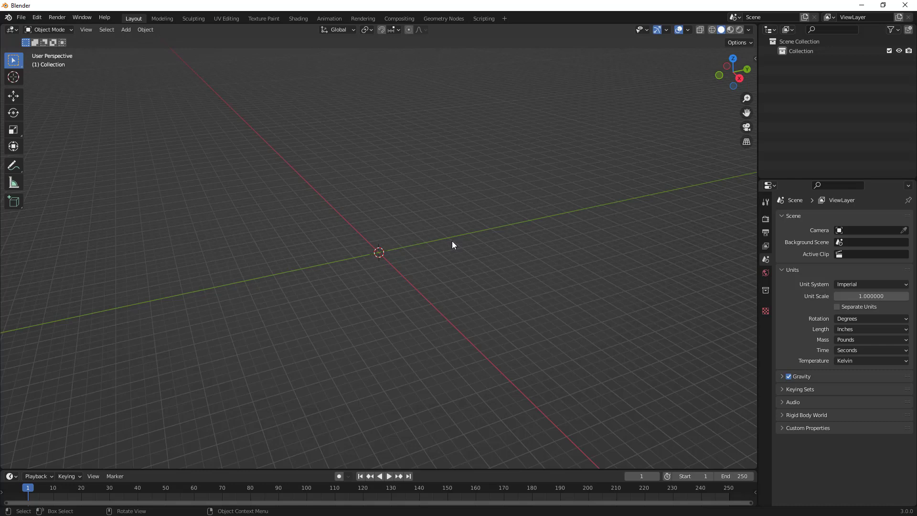
Step: Add a mesh circle with a 10-inch radius and 80 vertices
click(126, 30)
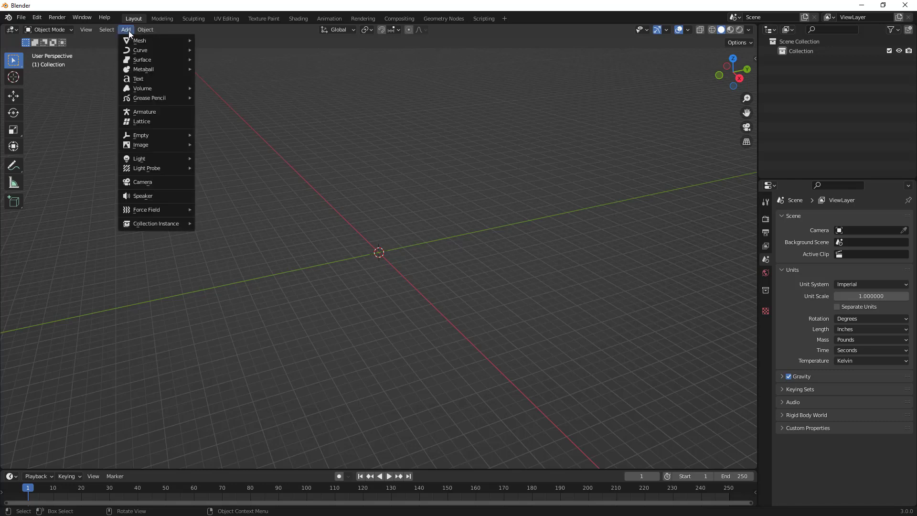
mouse_move(143, 41)
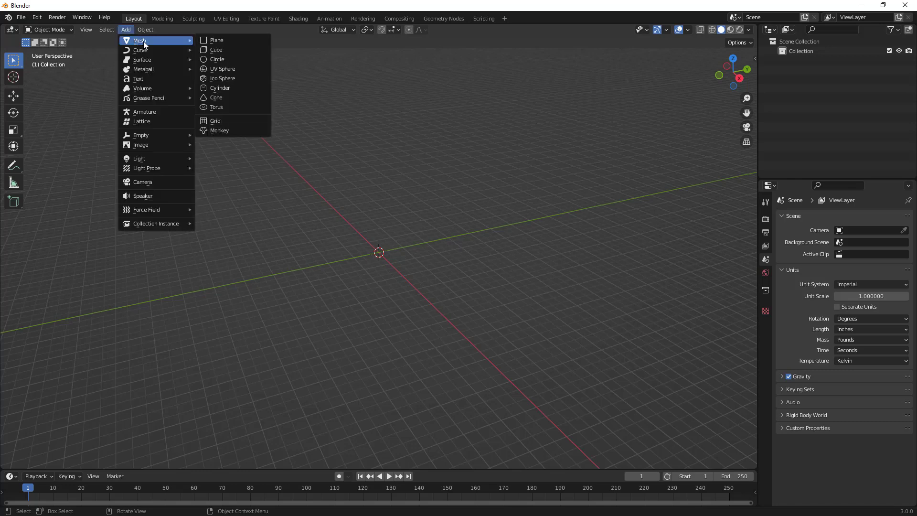
click(217, 59)
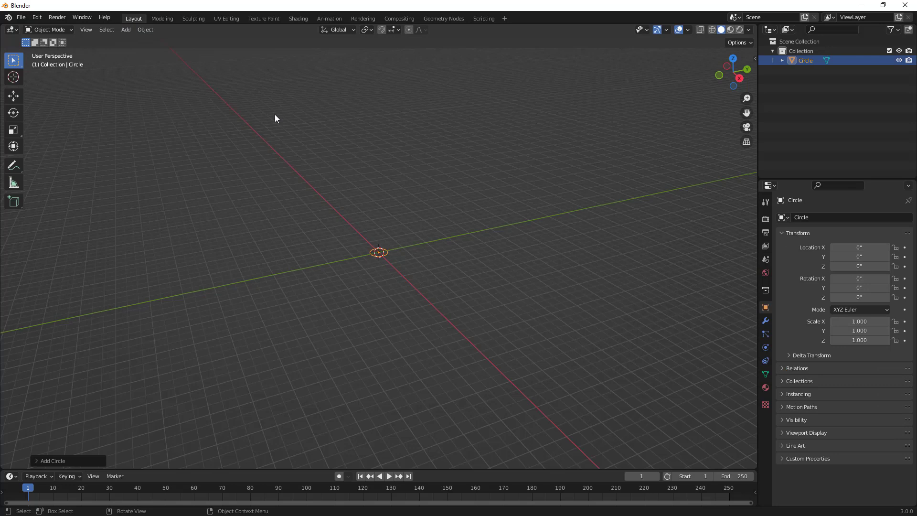
click(39, 460)
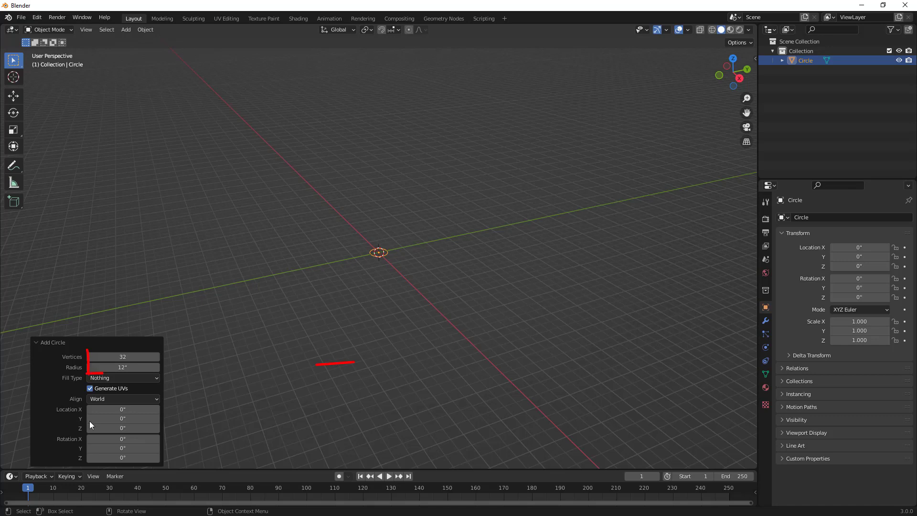
click(124, 366)
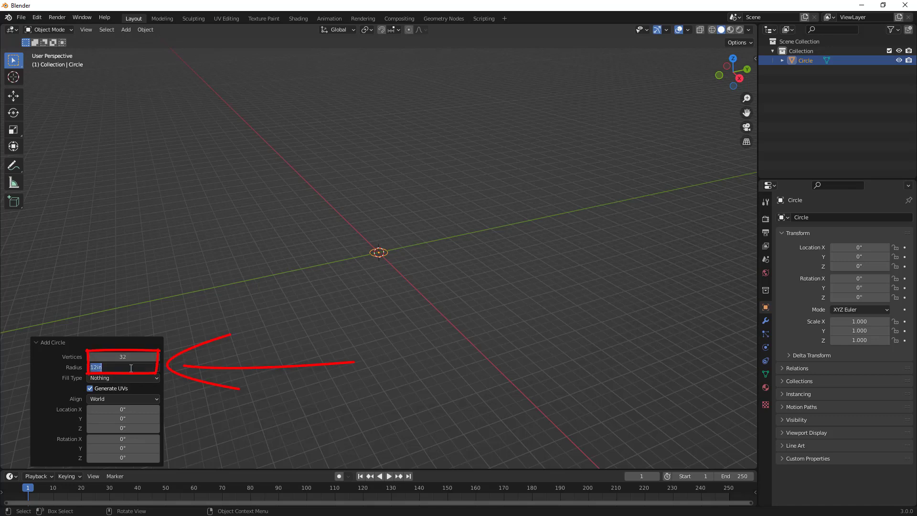
text(10)
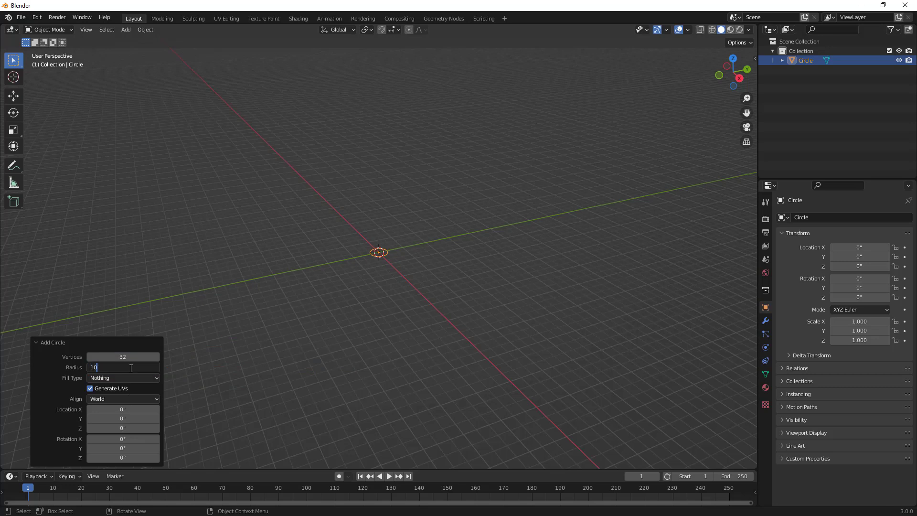
key(Return)
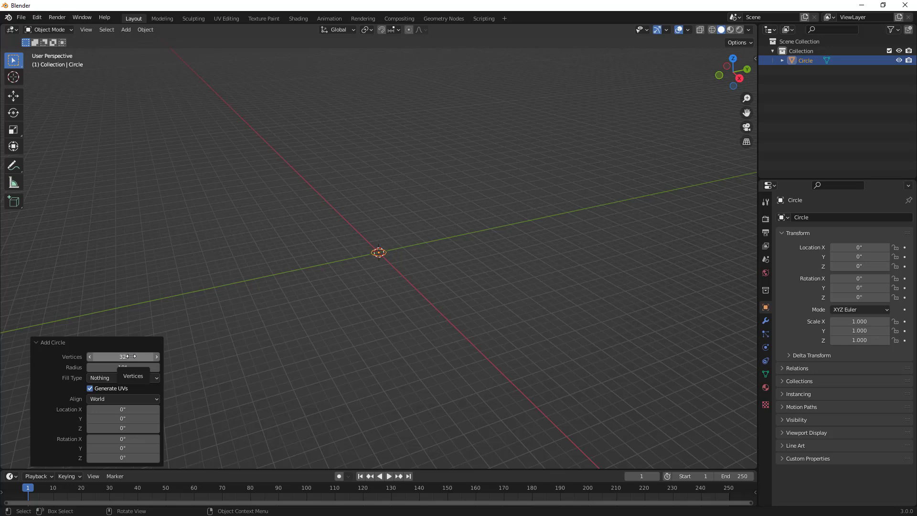
click(130, 356)
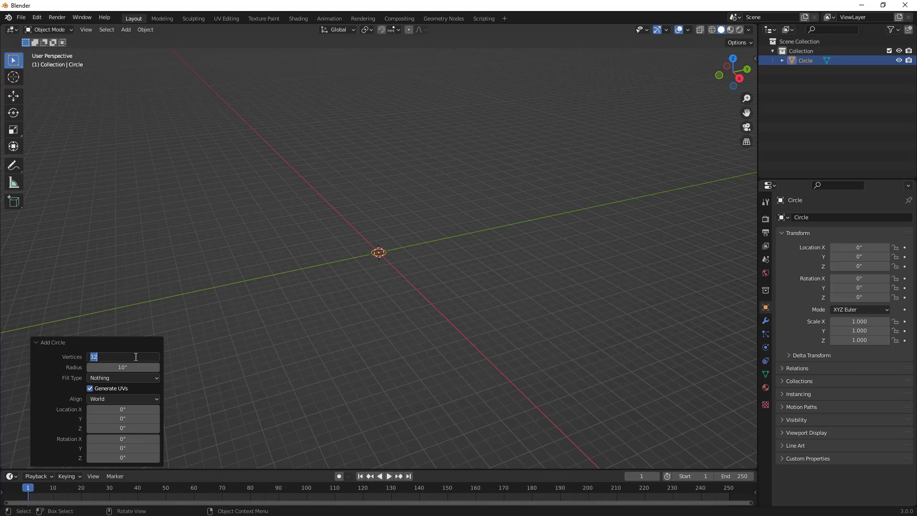
text(80)
key(Return)
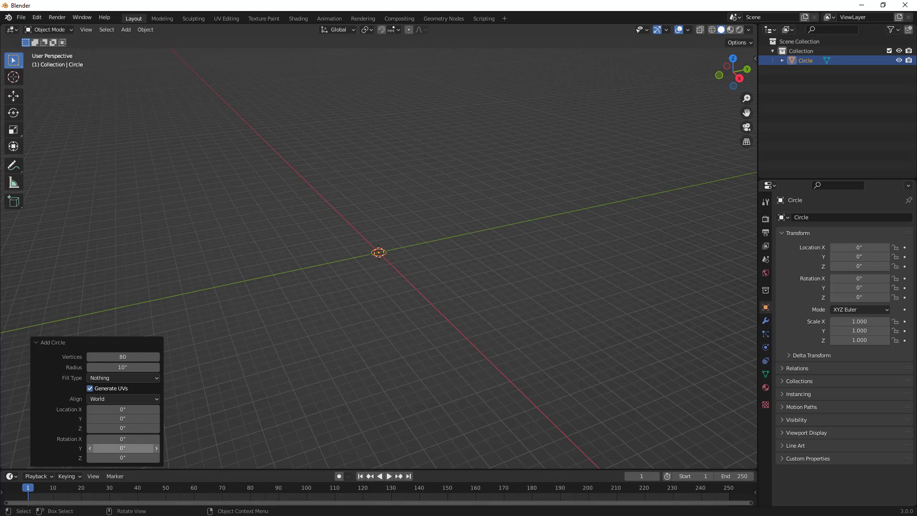
Step: Rotate the circle 90° on Y so it stands upright, and view it from the right
click(130, 448)
text(90)
key(Return)
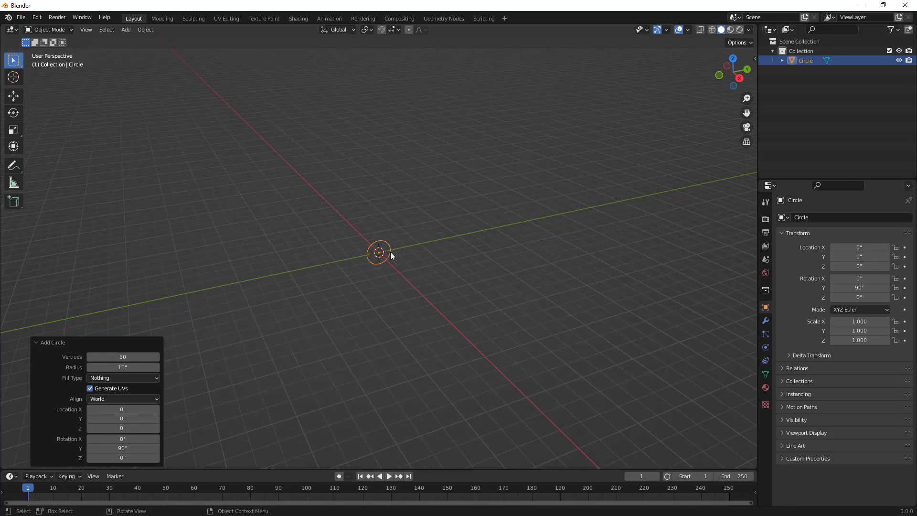
scroll(390, 248, up, 3)
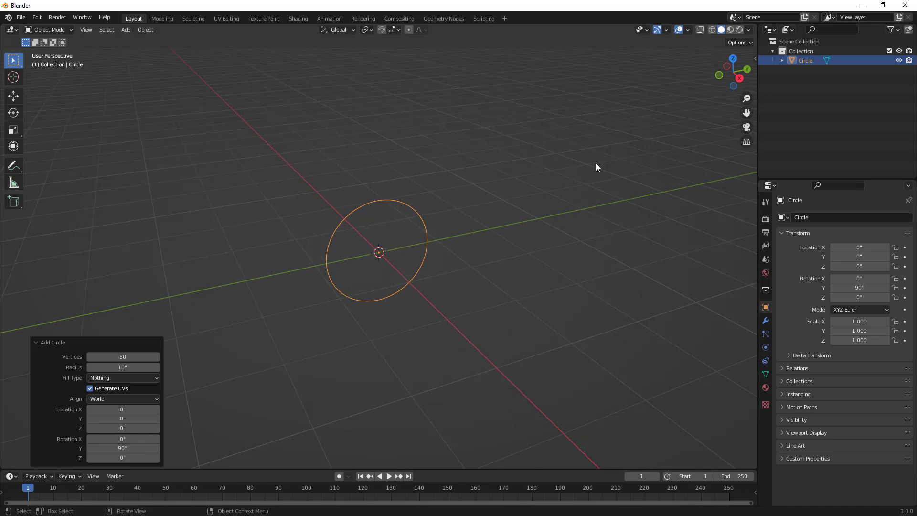
click(739, 78)
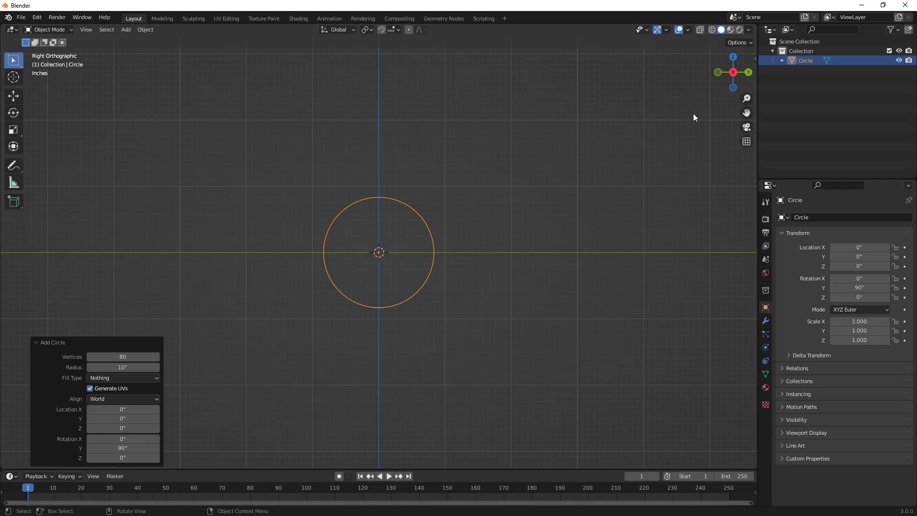
scroll(388, 252, up, 4)
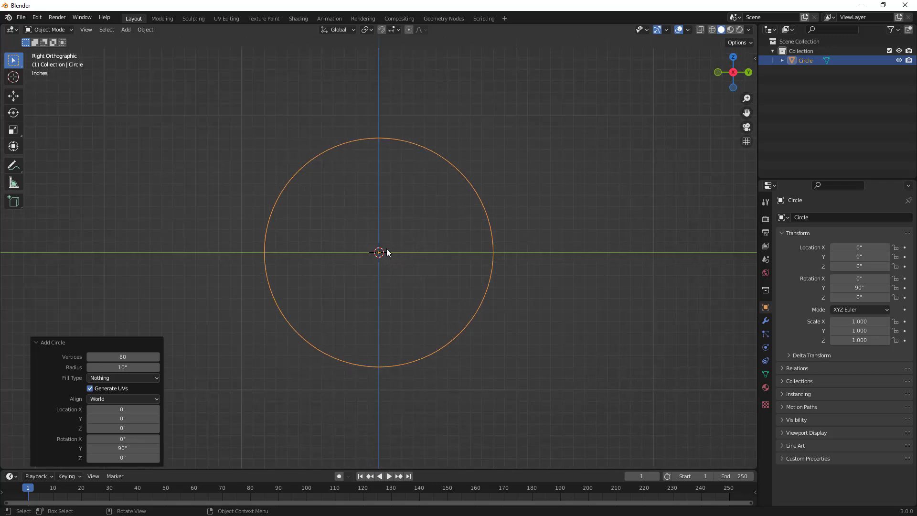
click(54, 32)
Step: In Edit Mode, delete all but the upper-left quarter arc, then select its two end vertices
click(53, 41)
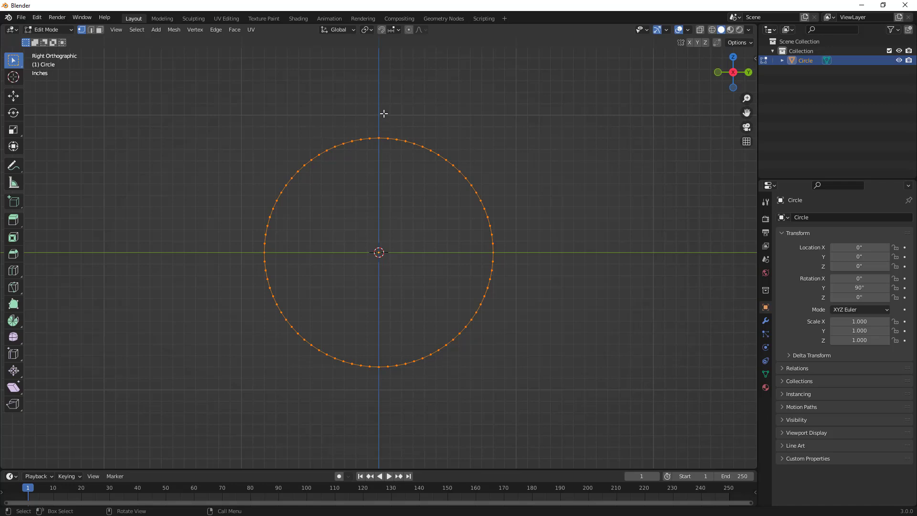
drag(235, 111, 384, 256)
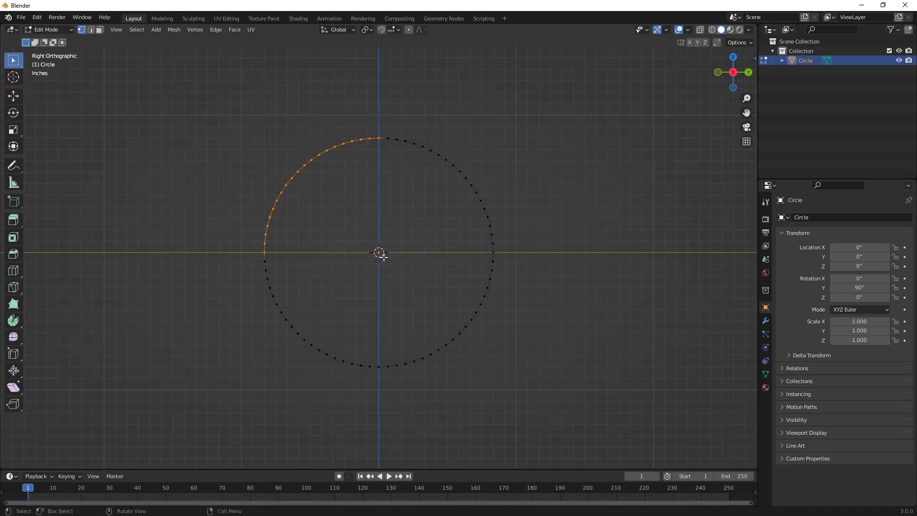
click(146, 33)
click(153, 58)
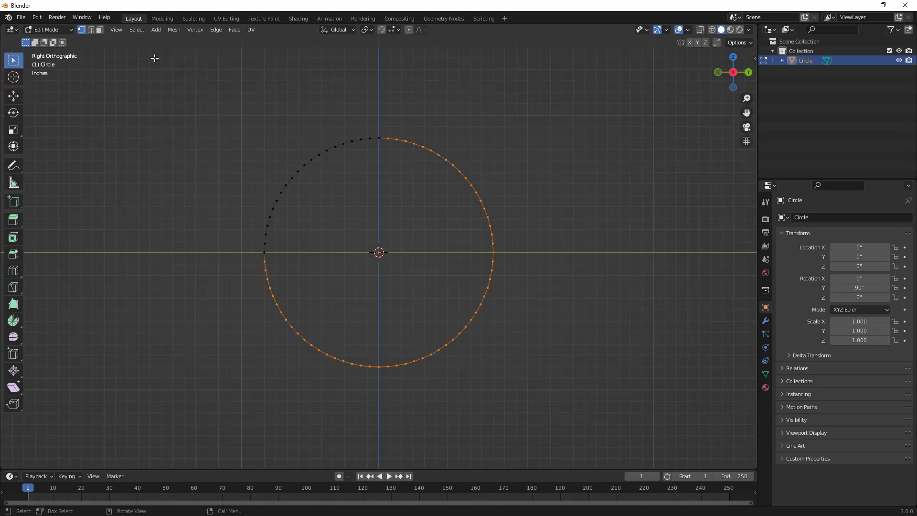
key(x)
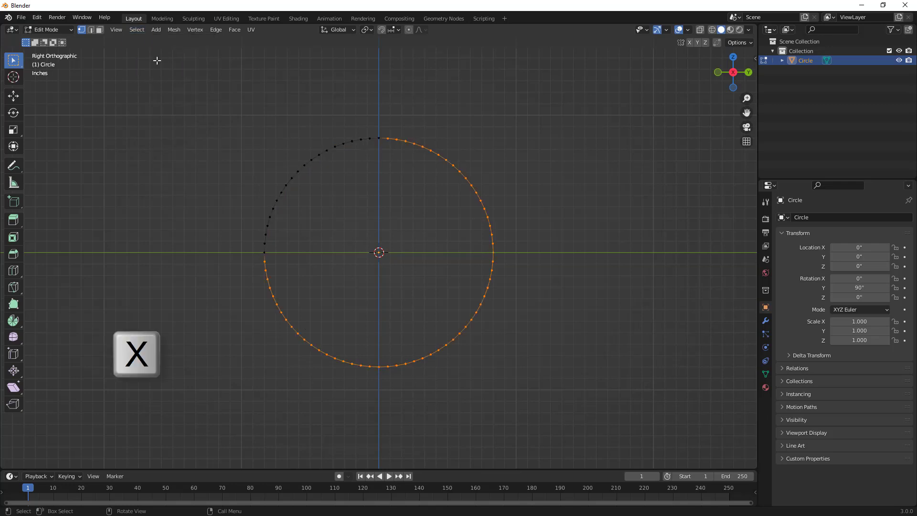
click(124, 61)
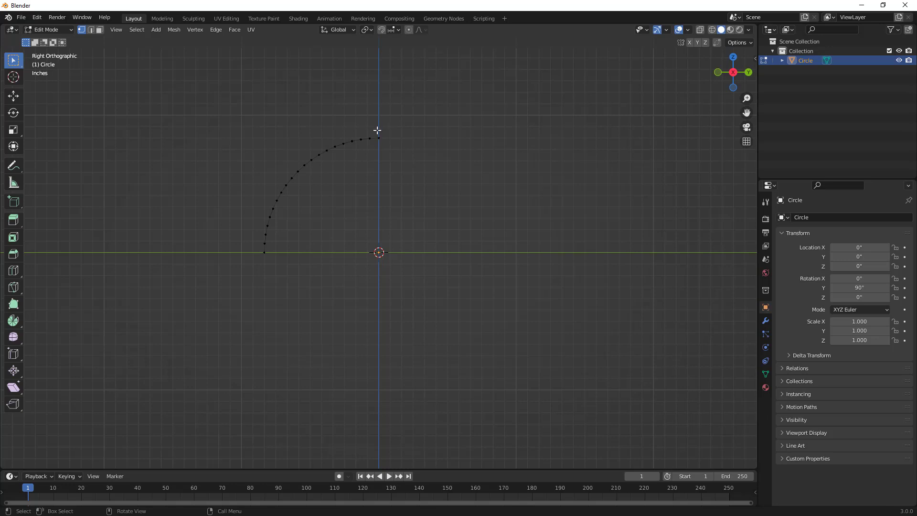
drag(375, 128, 395, 153)
shift+drag(254, 250, 279, 262)
Step: Set the pivot point to 3D Cursor and loop-select the whole quarter arc
click(366, 30)
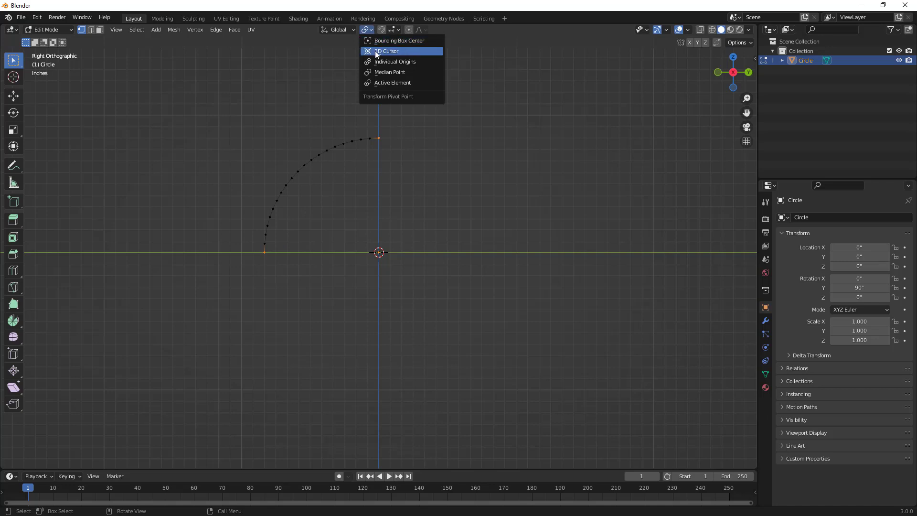
click(376, 52)
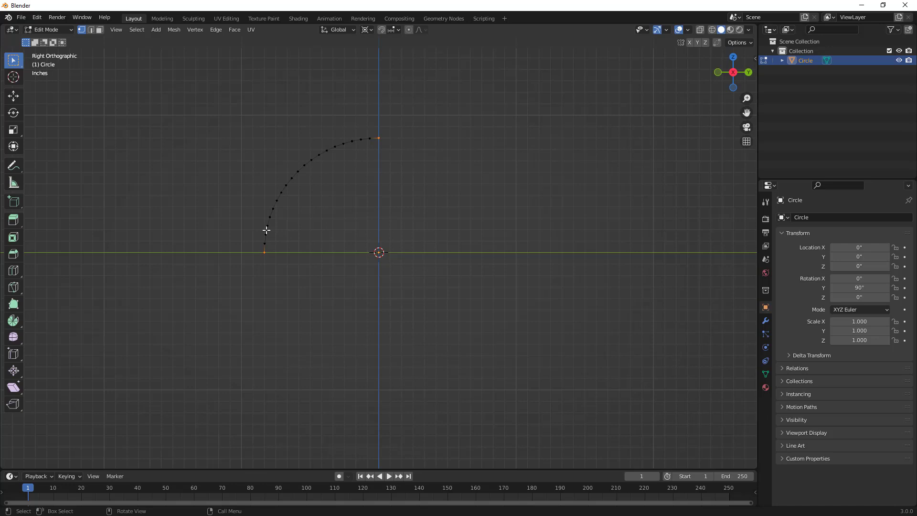
key(alt)
alt+click(267, 230)
click(219, 31)
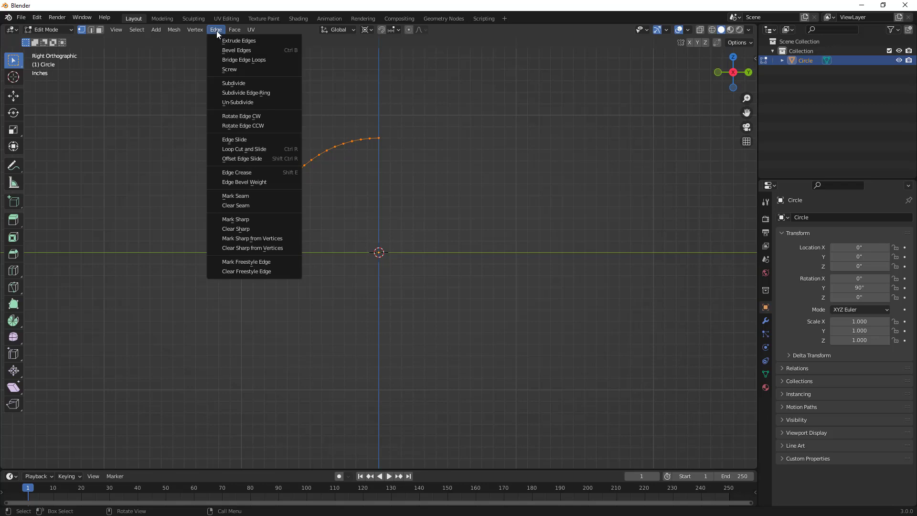
click(217, 30)
Step: Extrude the quarter arc in place and scale the new edge inward into a band
key(e)
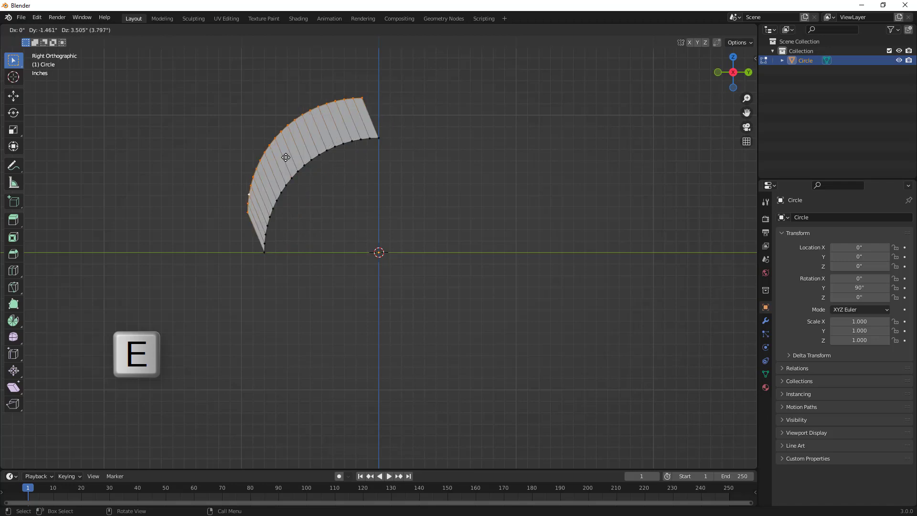
right_click(315, 202)
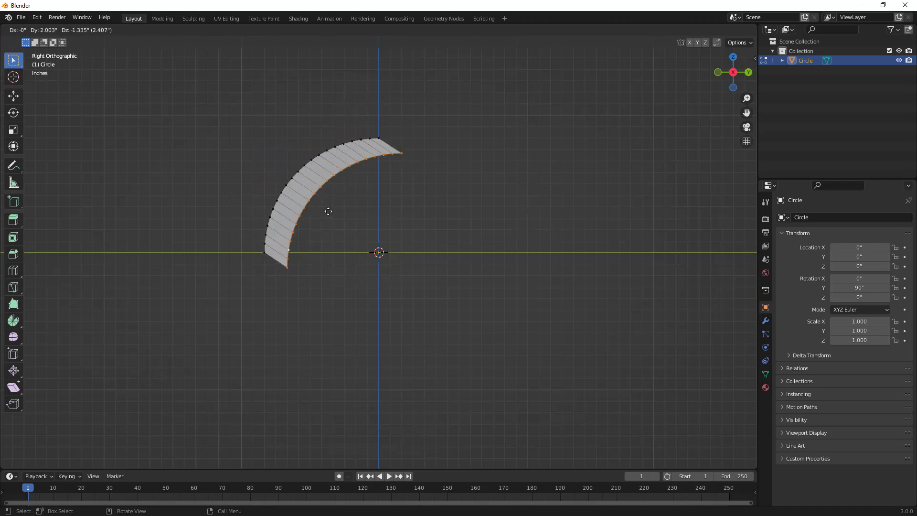
key(s)
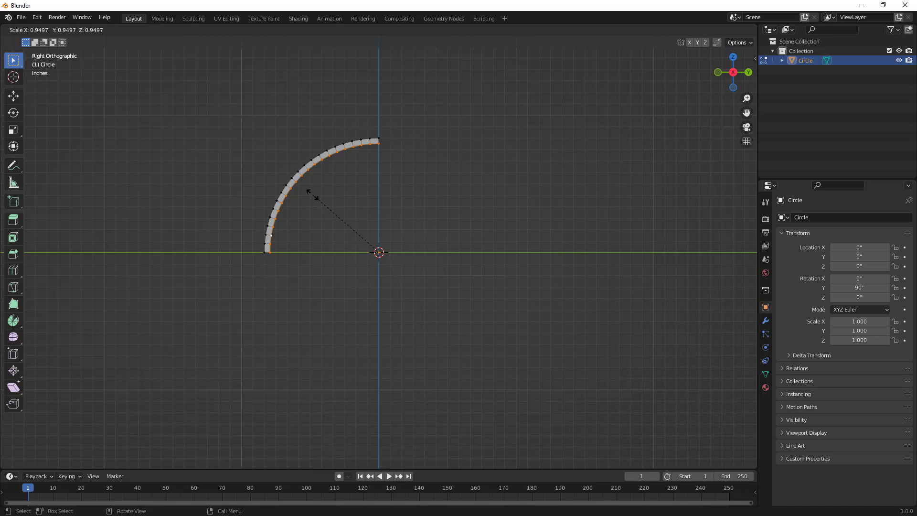
click(312, 195)
middle_drag(310, 254, 384, 229)
scroll(385, 229, up, 1)
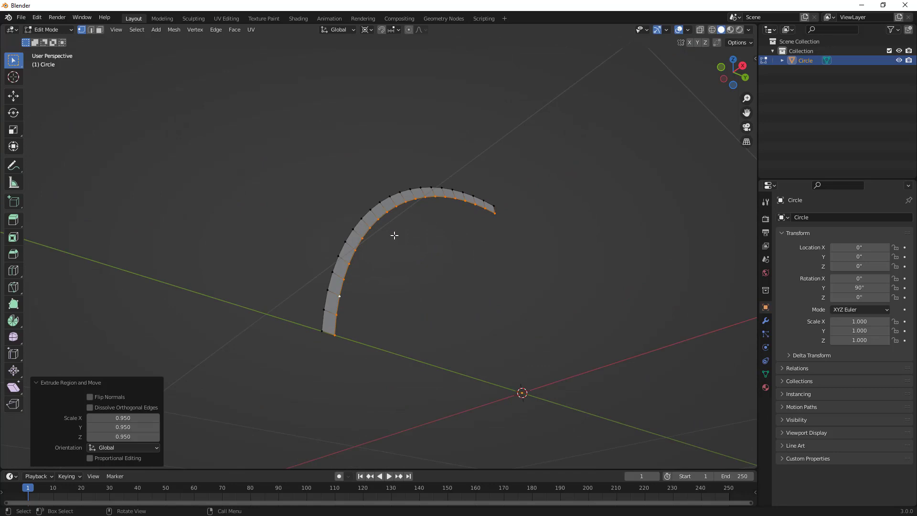
Step: Extrude the edge loop sideways along the X axis to form the rim strip
key(e)
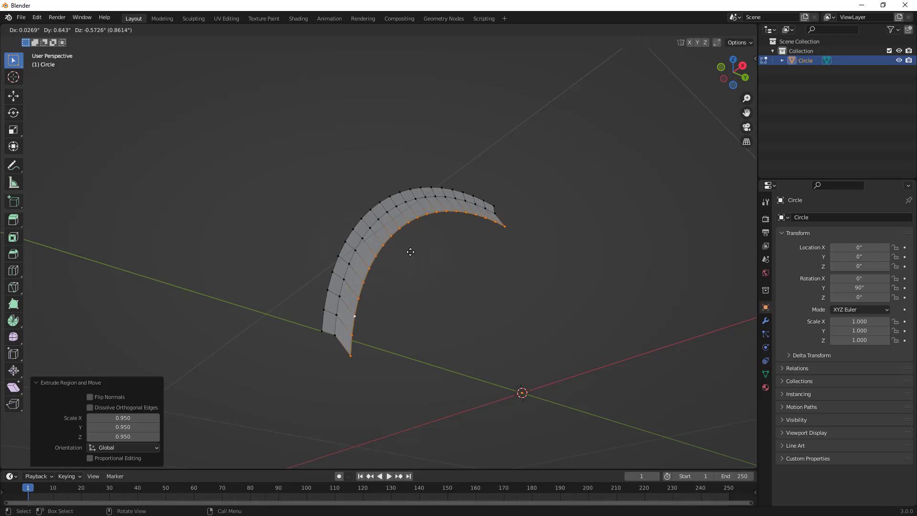
key(z)
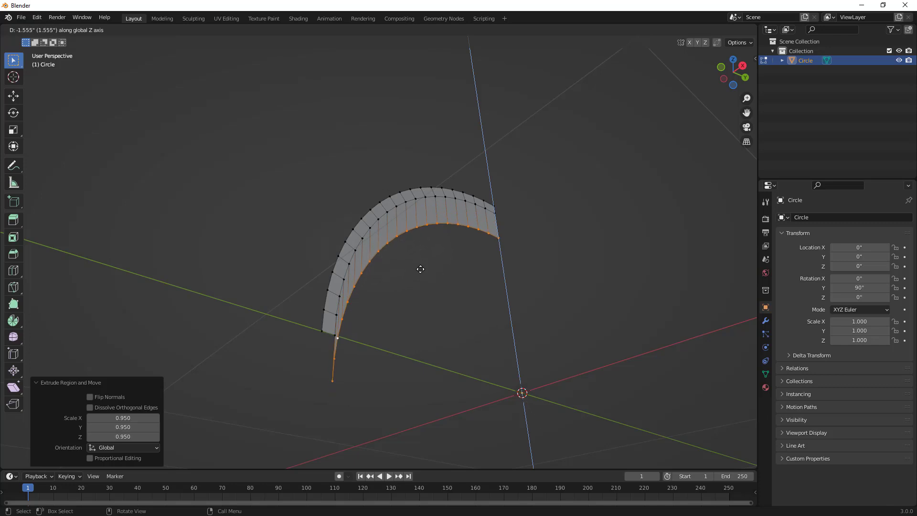
key(x)
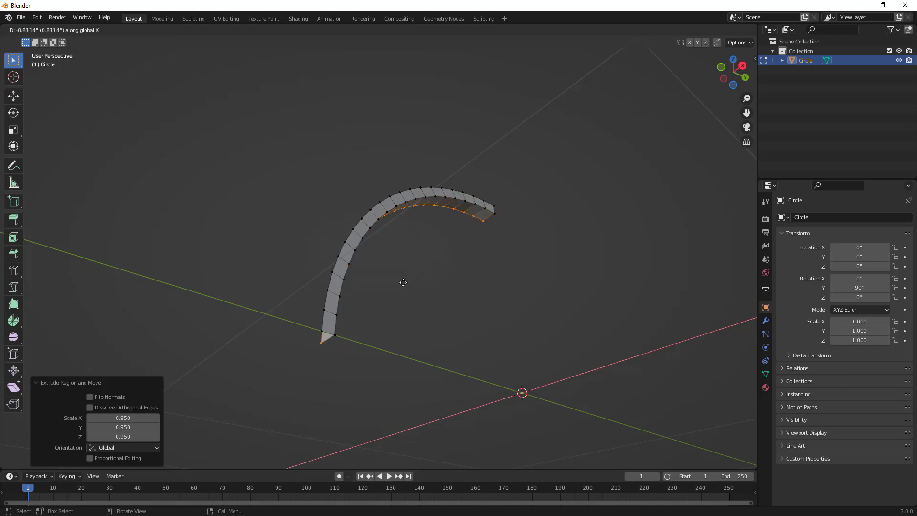
click(403, 282)
middle_drag(407, 271, 385, 320)
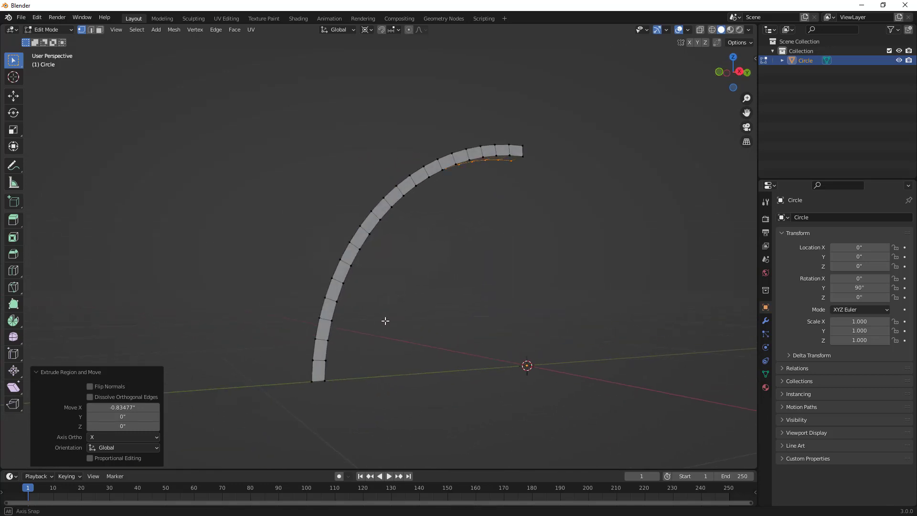
Step: Extrude an inner loop scaled to 0.922 and shift it along X
key(e)
key(s)
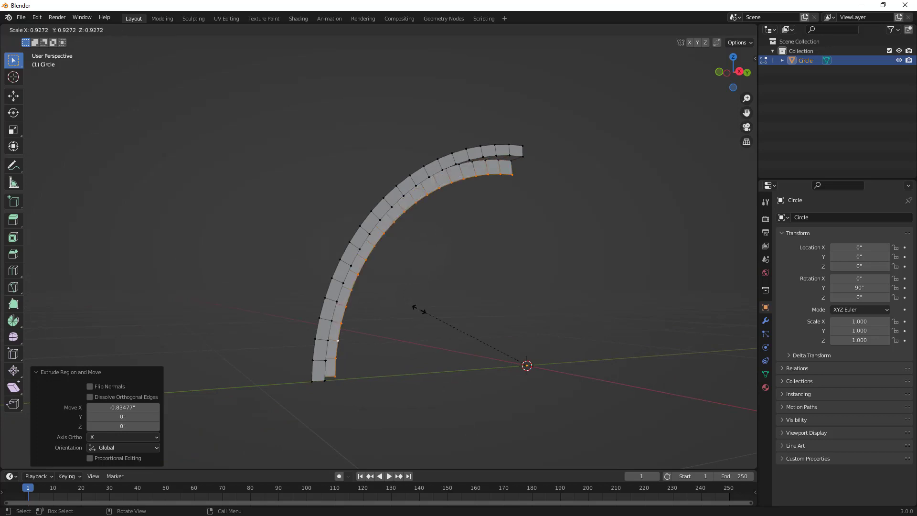
click(418, 310)
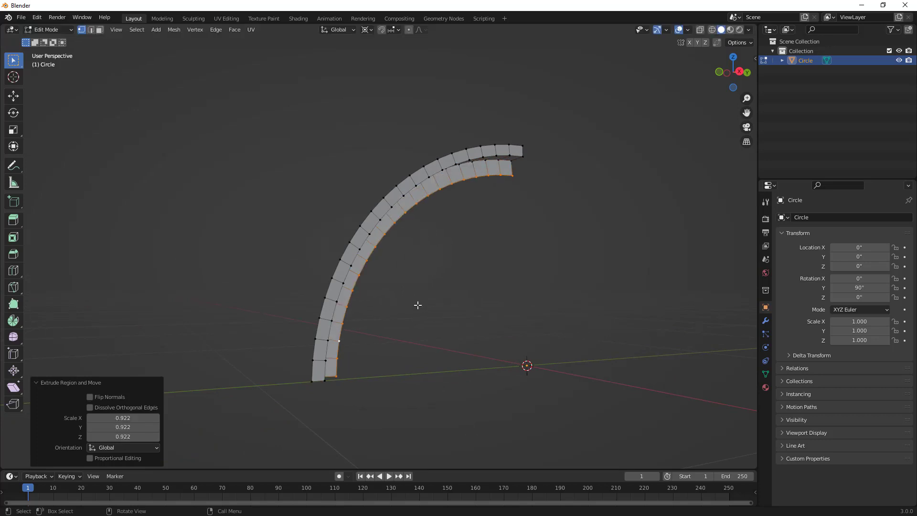
key(g)
key(x)
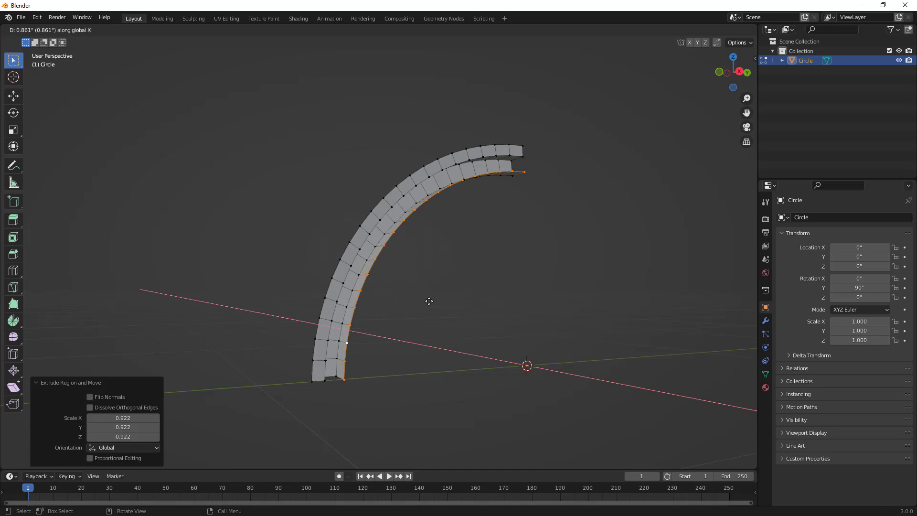
click(430, 303)
middle_drag(452, 296, 468, 298)
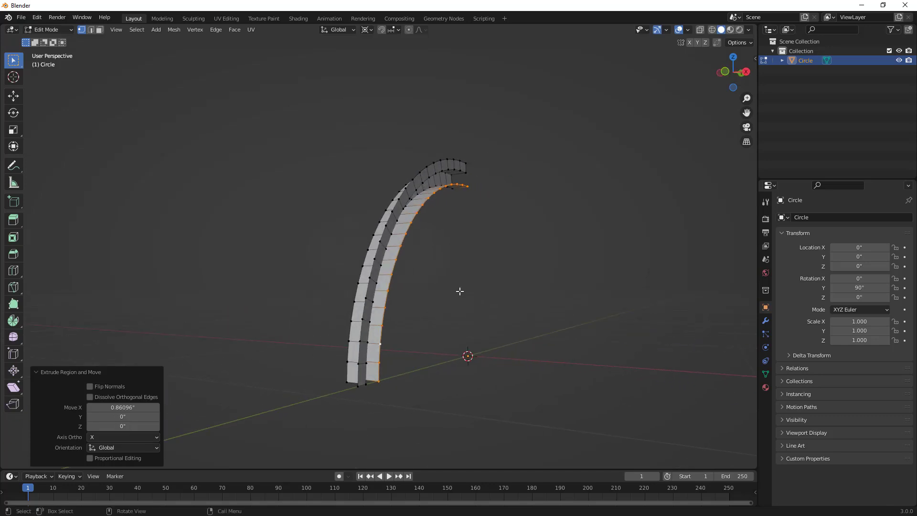
Step: Extrude the inner loop again and scale it to 0.8 toward the centre
key(e)
key(s)
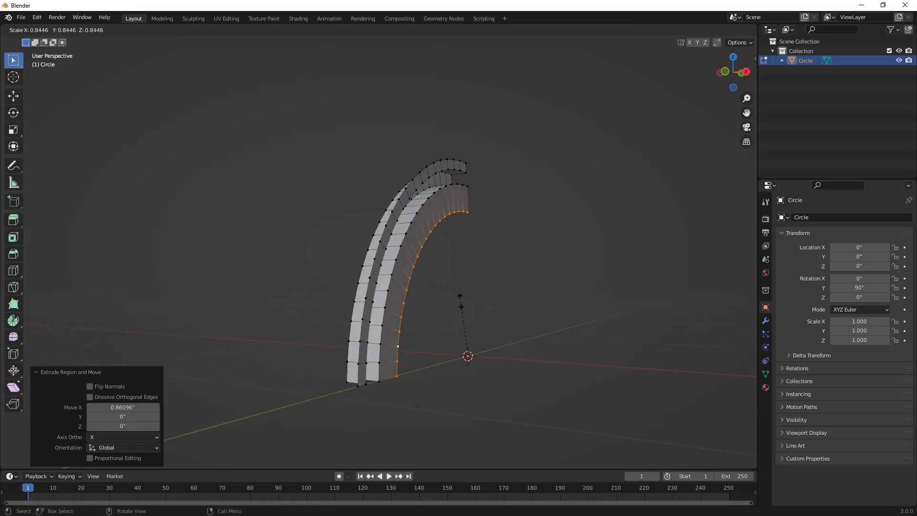
click(460, 304)
middle_drag(452, 314, 416, 299)
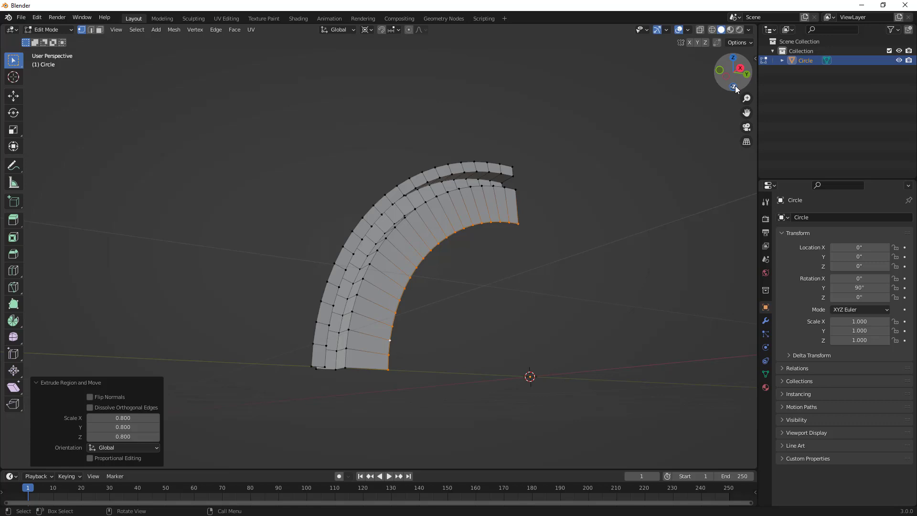
Step: In Right Orthographic view, edge-select the inner edges at the arc's top and lower ends
click(738, 70)
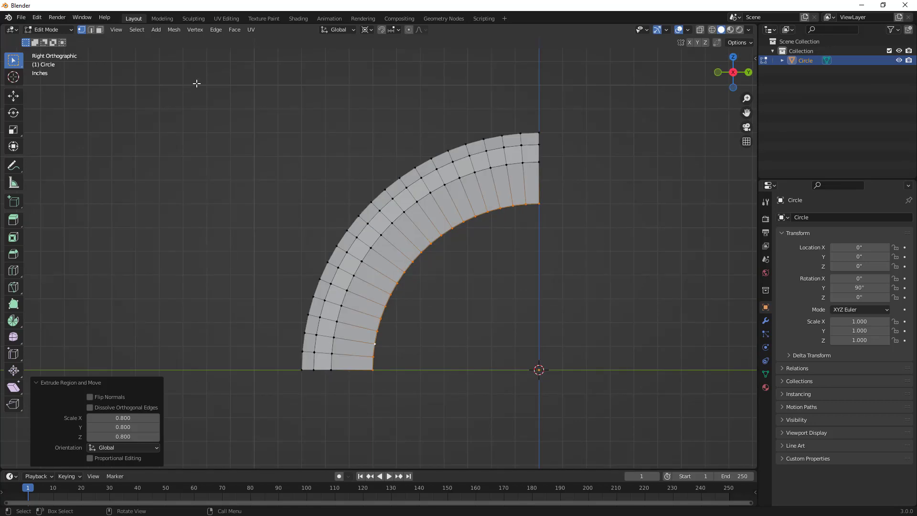
click(91, 31)
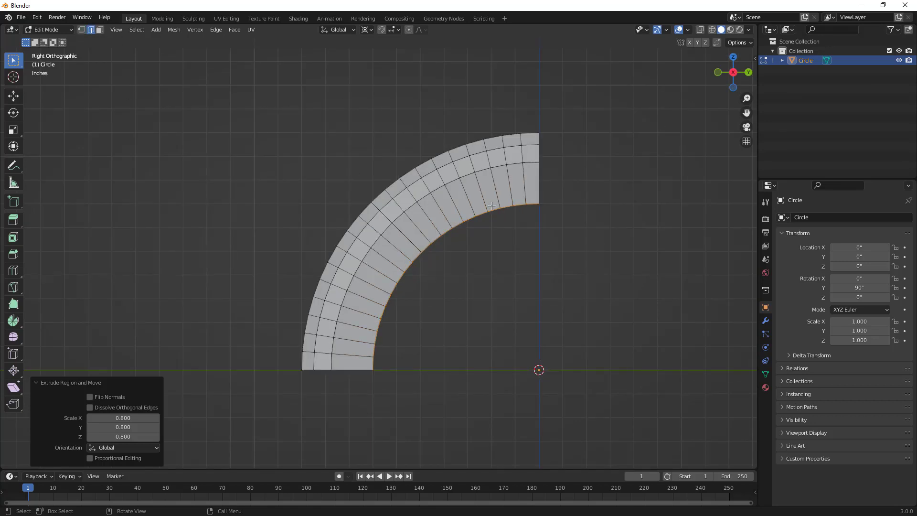
click(536, 206)
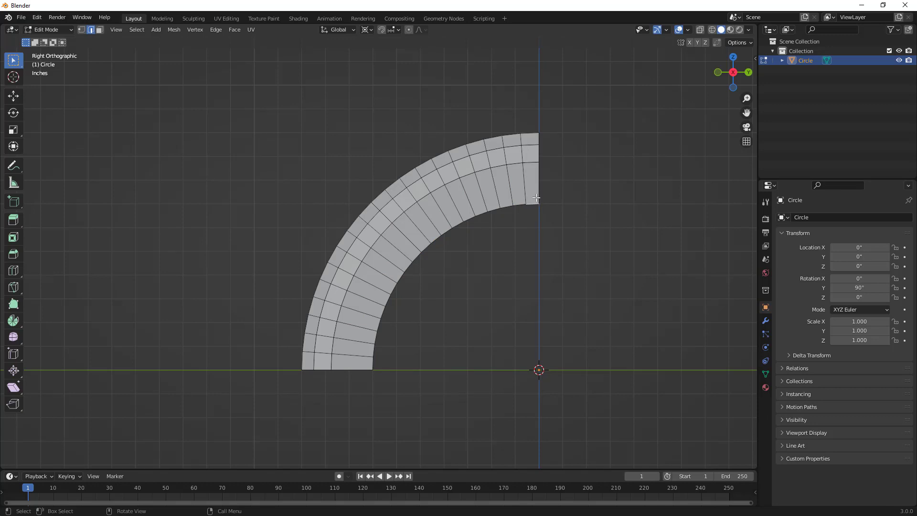
shift+click(374, 353)
Step: Extrude the two end edges inward as spoke stubs scaled to 0.644
key(e)
key(s)
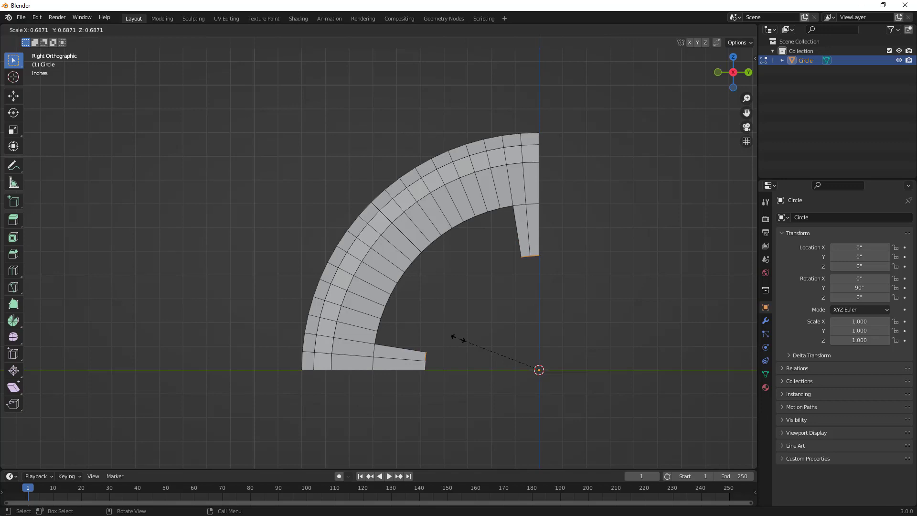
click(463, 341)
middle_drag(483, 347, 483, 295)
Step: Shift the spoke ends -0.5504 inches on X, taper them to 0.569, and return to Right view
key(g)
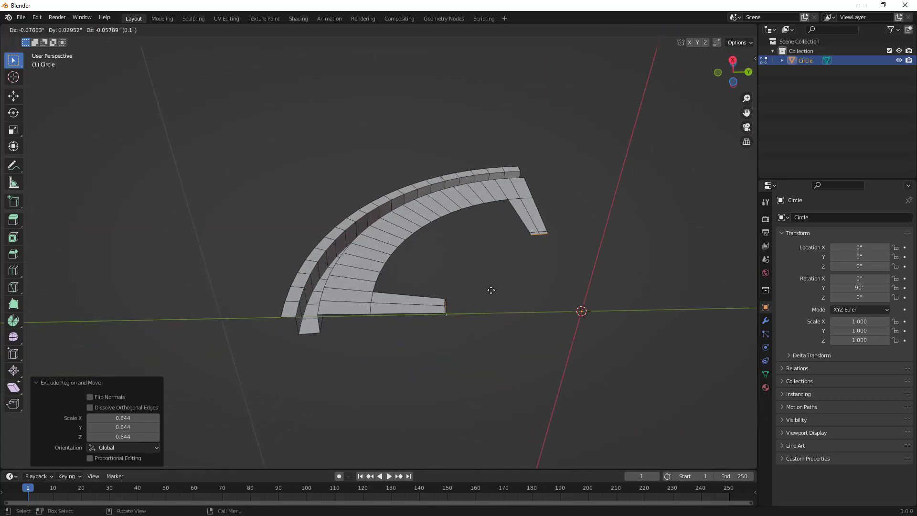
key(x)
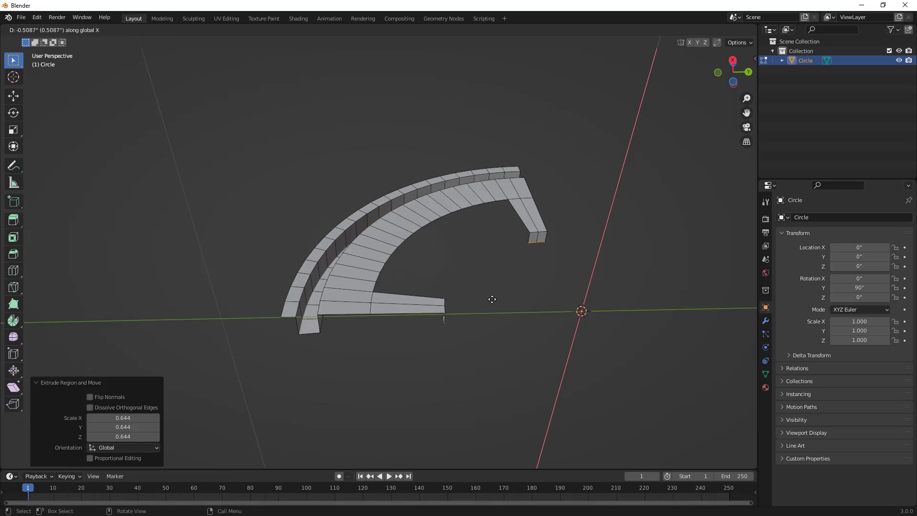
click(492, 298)
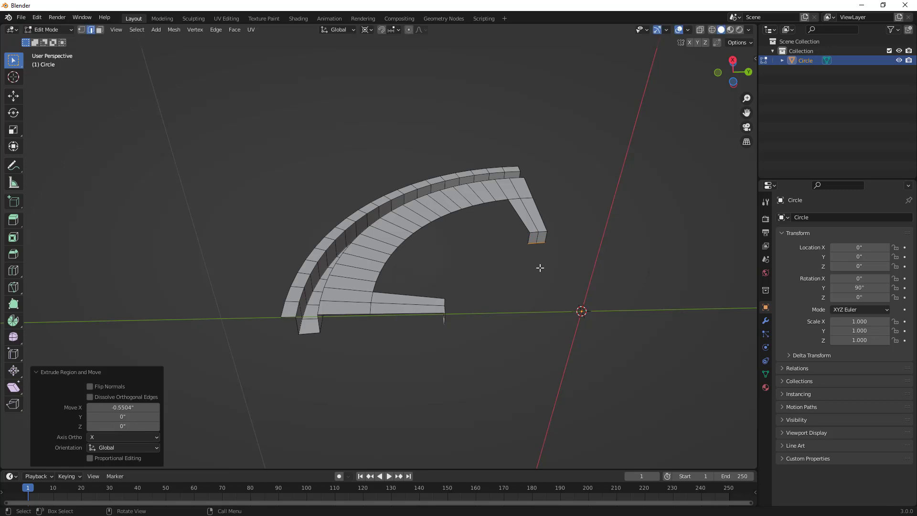
key(s)
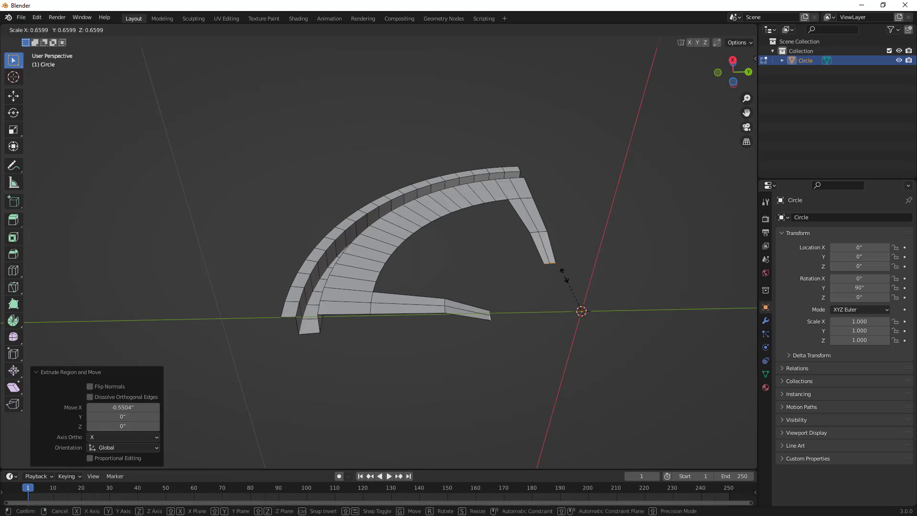
click(571, 277)
middle_drag(508, 319, 506, 343)
click(732, 65)
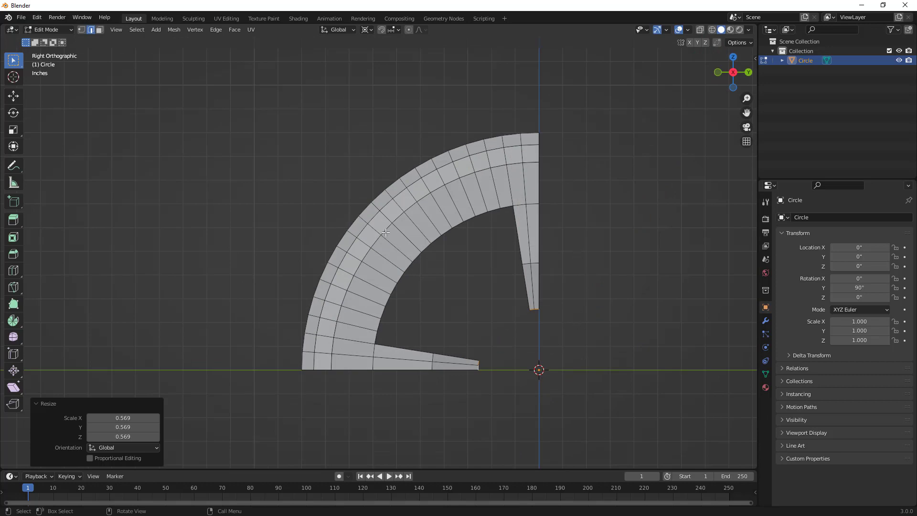
Step: Add an 80-vertex hub circle rotated 90° on Y and scale it down to 0.240
click(156, 29)
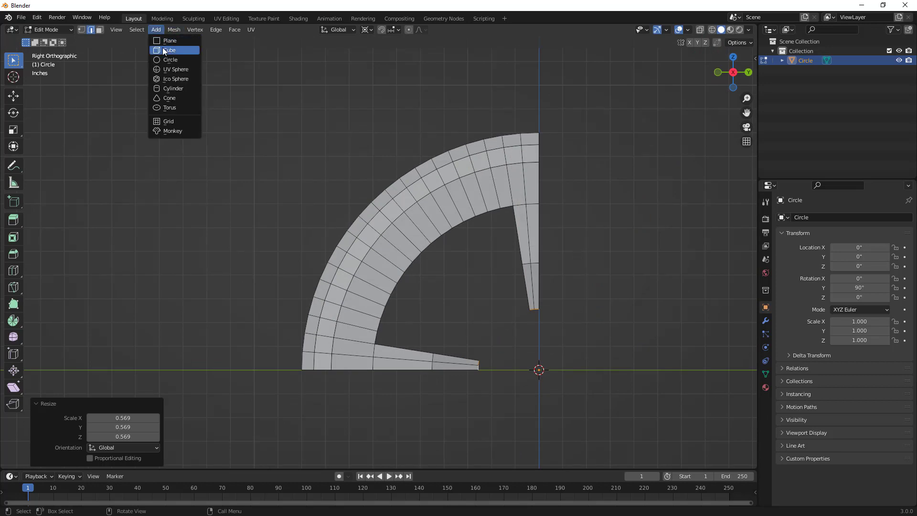
click(170, 61)
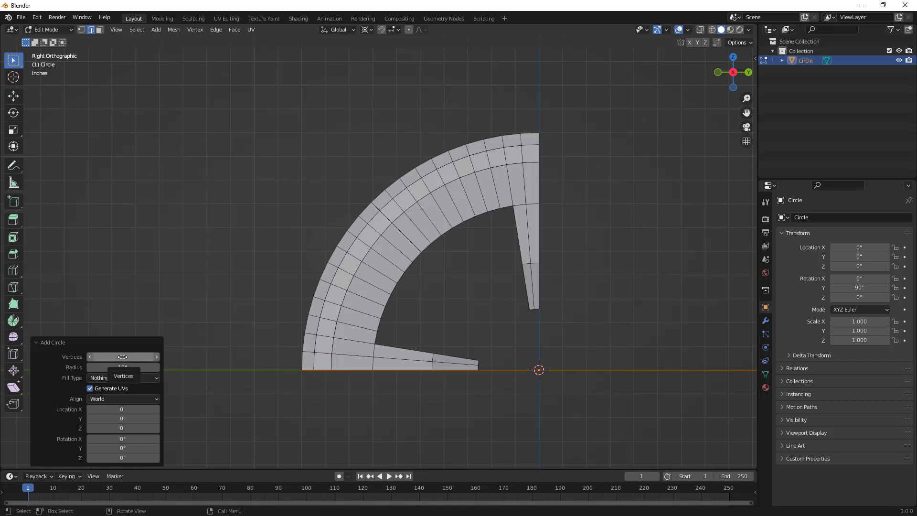
click(128, 449)
text(9)
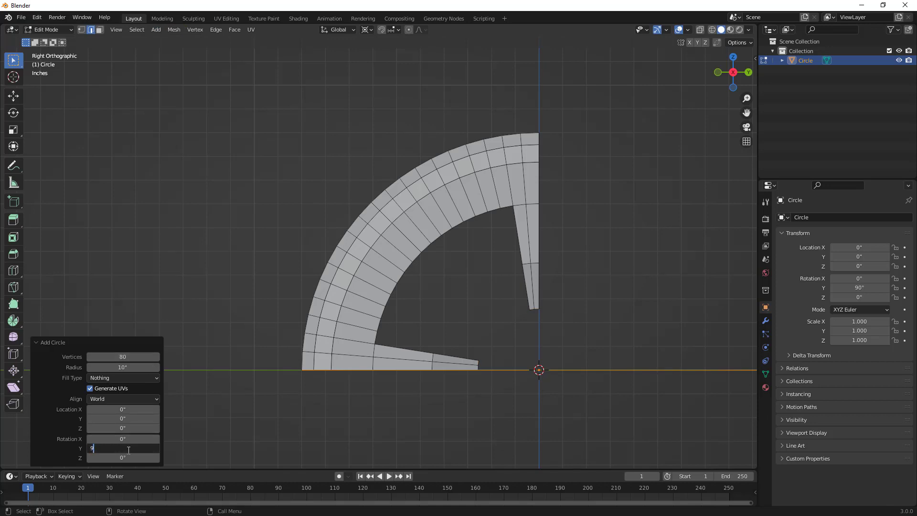
key(Return)
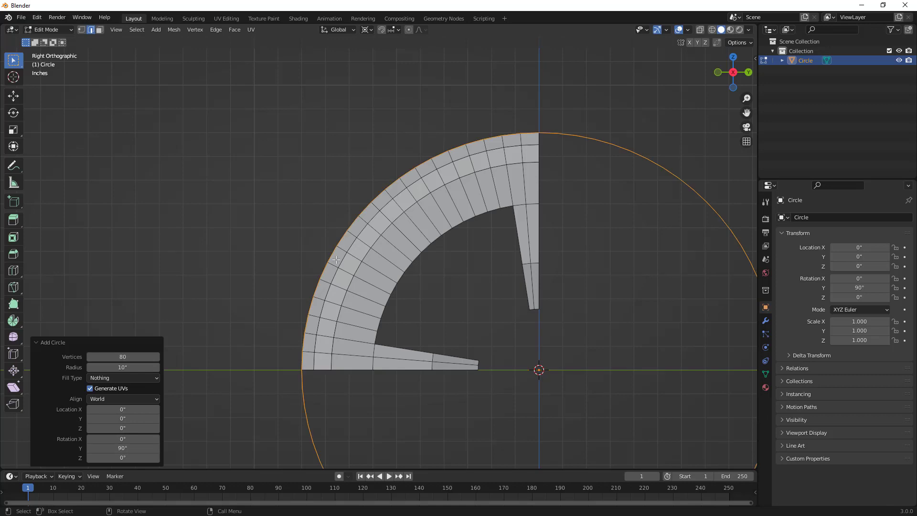
key(s)
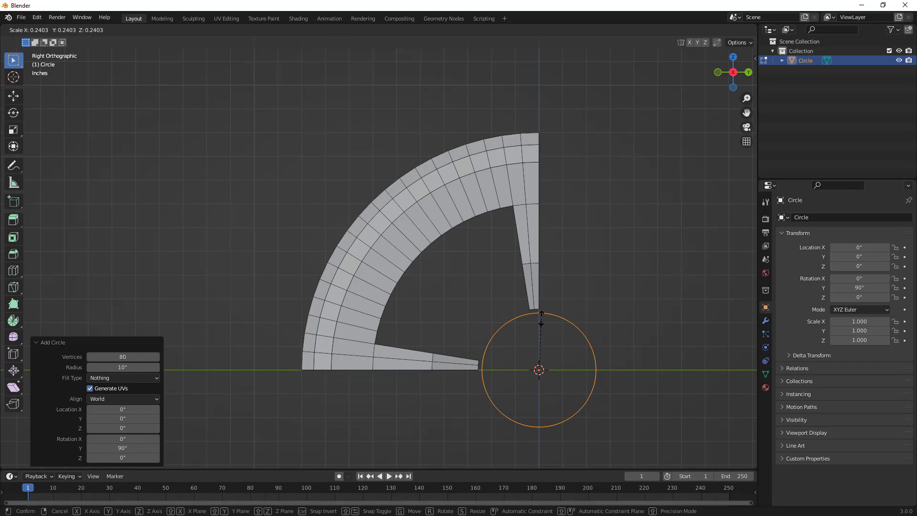
click(541, 318)
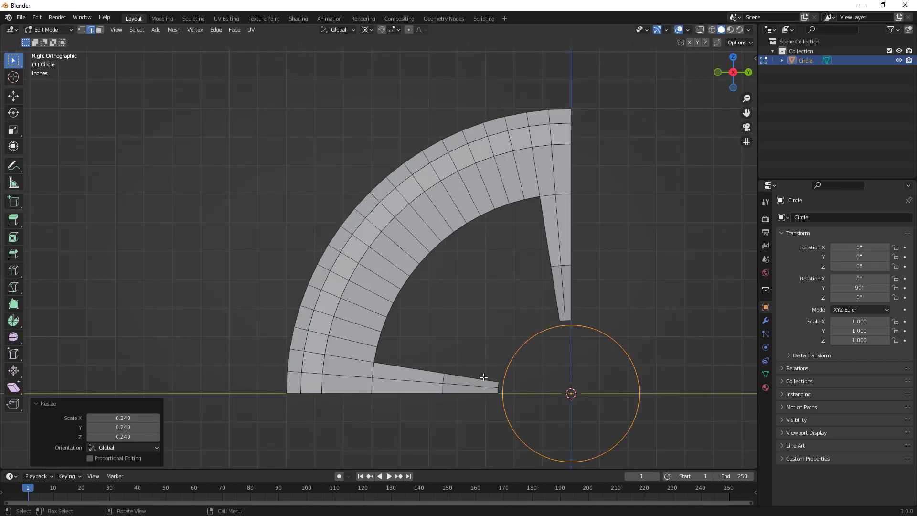
ctrl+middle_drag(543, 386, 412, 228)
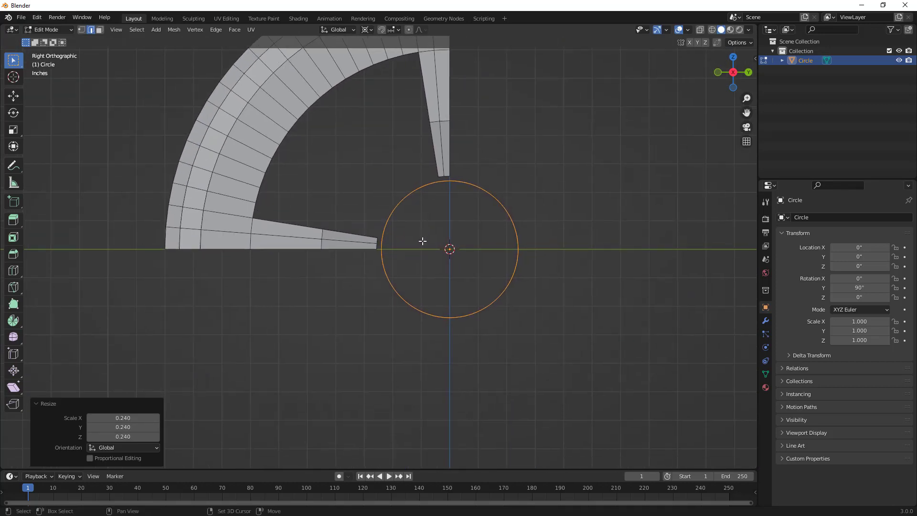
click(81, 30)
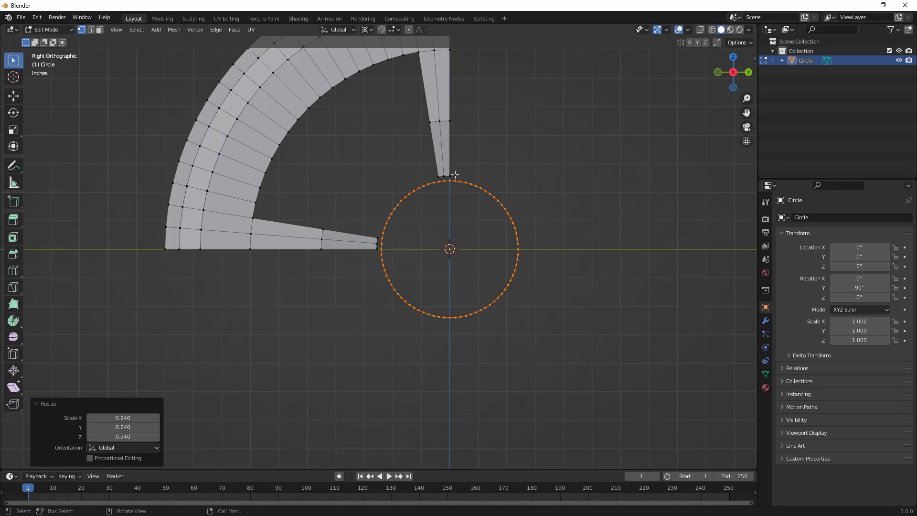
drag(455, 172, 543, 337)
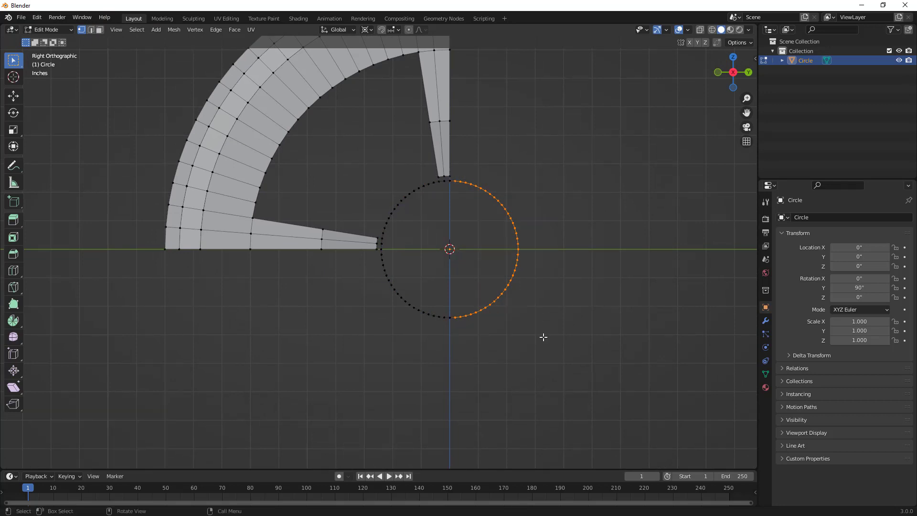
key(x)
click(540, 322)
drag(375, 251, 467, 341)
key(x)
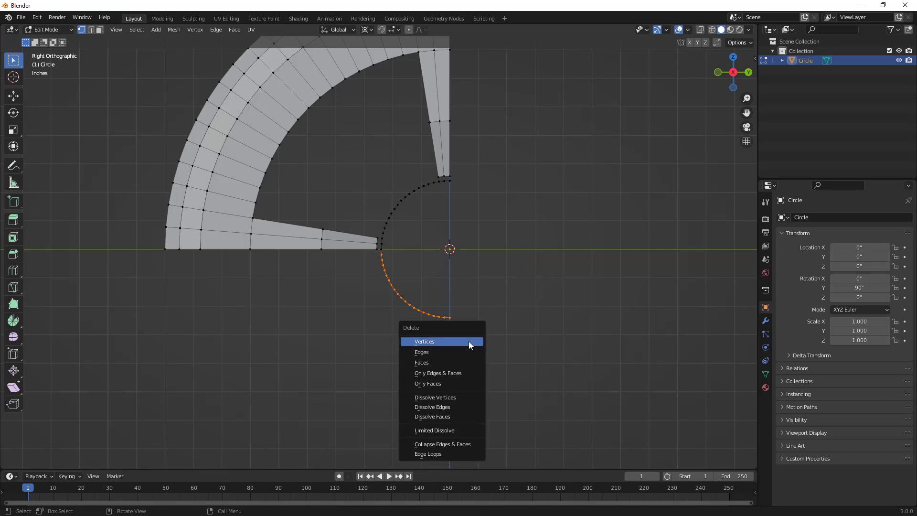
click(465, 340)
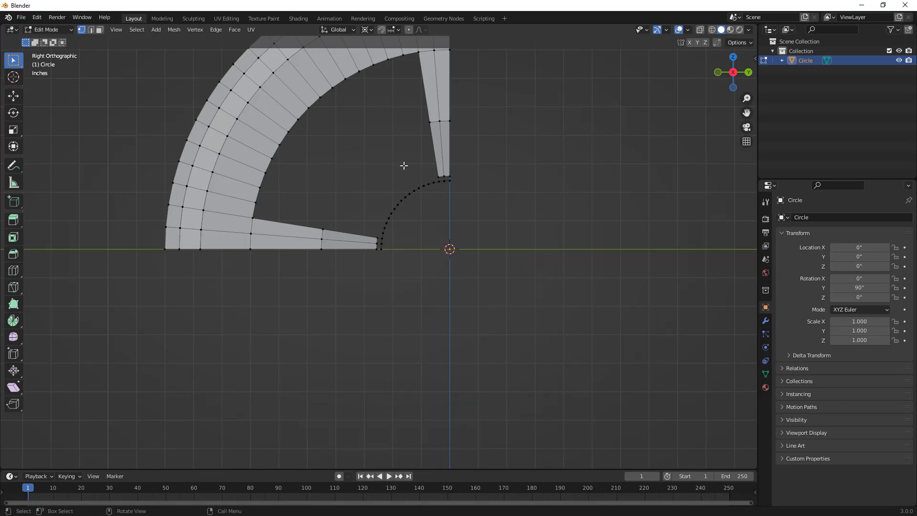
scroll(438, 201, up, 4)
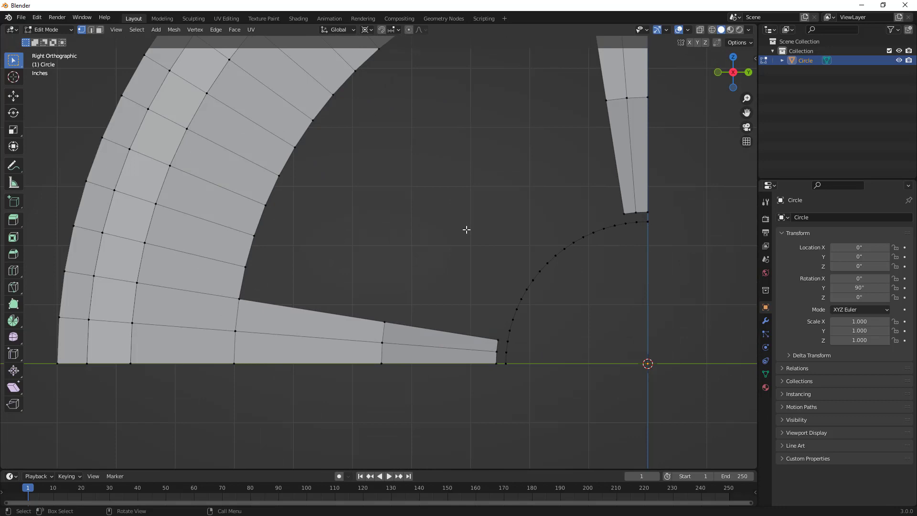
Step: Select the hub's inner arc, pull it inward as a band, then shift it along X and rescale
alt+click(507, 357)
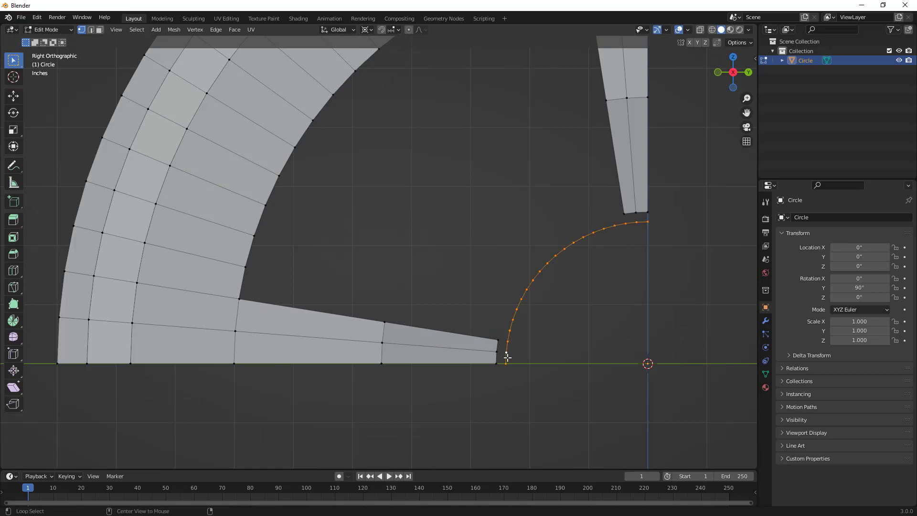
key(g)
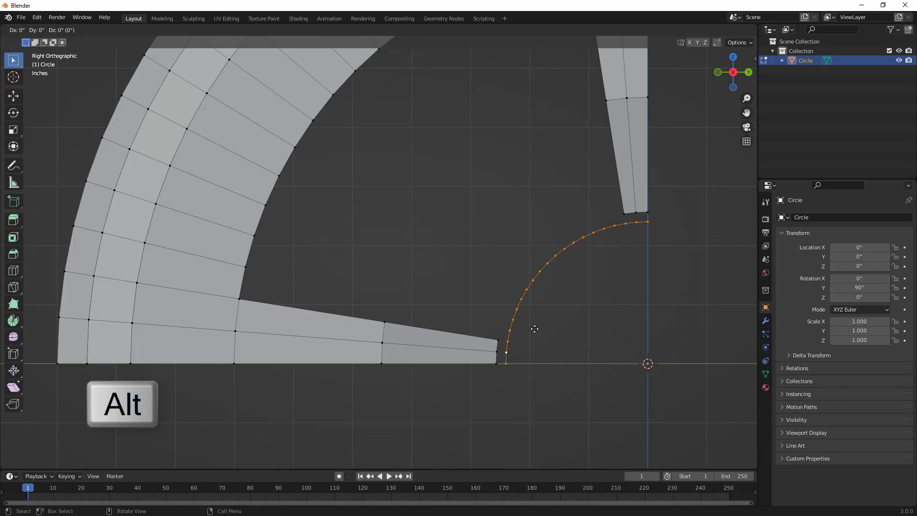
key(s)
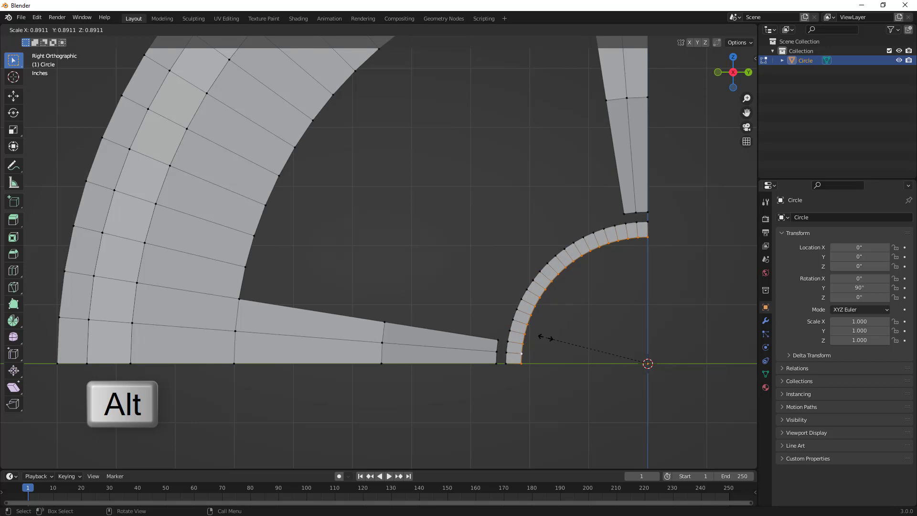
click(542, 339)
middle_drag(543, 338, 569, 289)
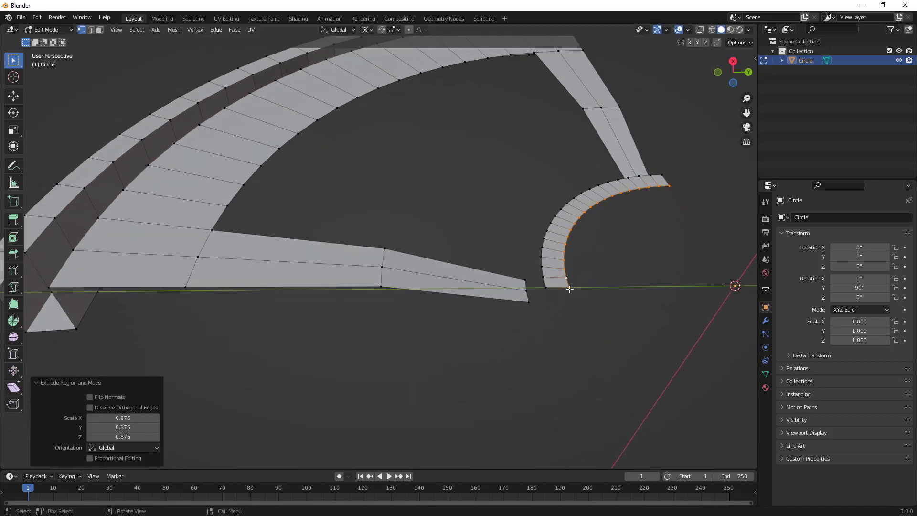
key(g)
key(x)
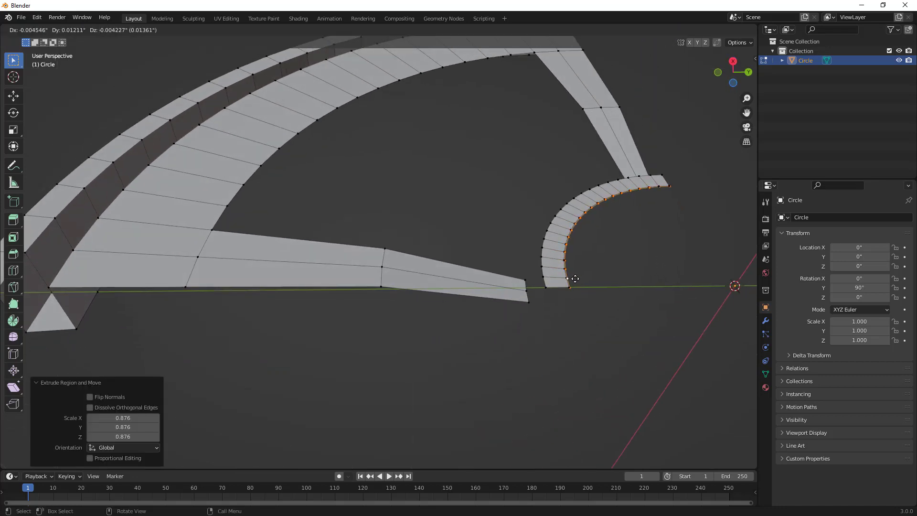
click(577, 286)
key(s)
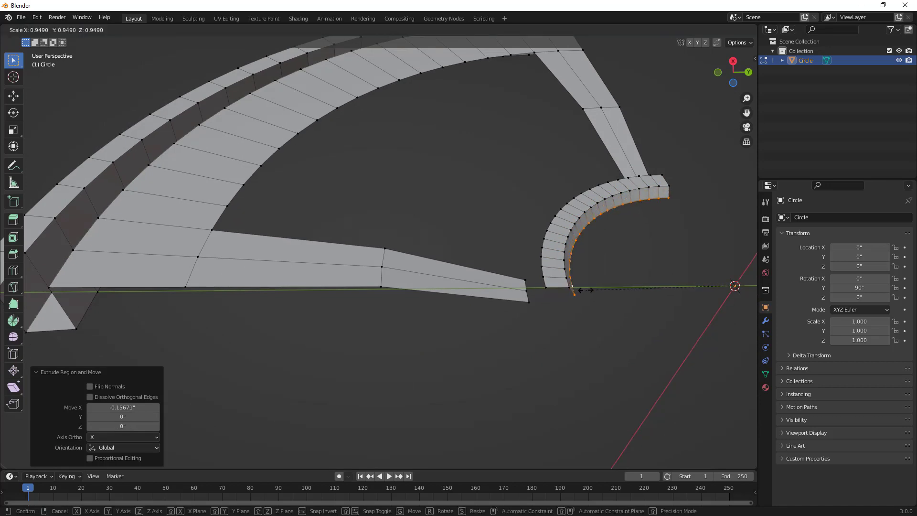
click(593, 298)
Step: Extrude another shrunken ring and slide it along X in two moves
key(e)
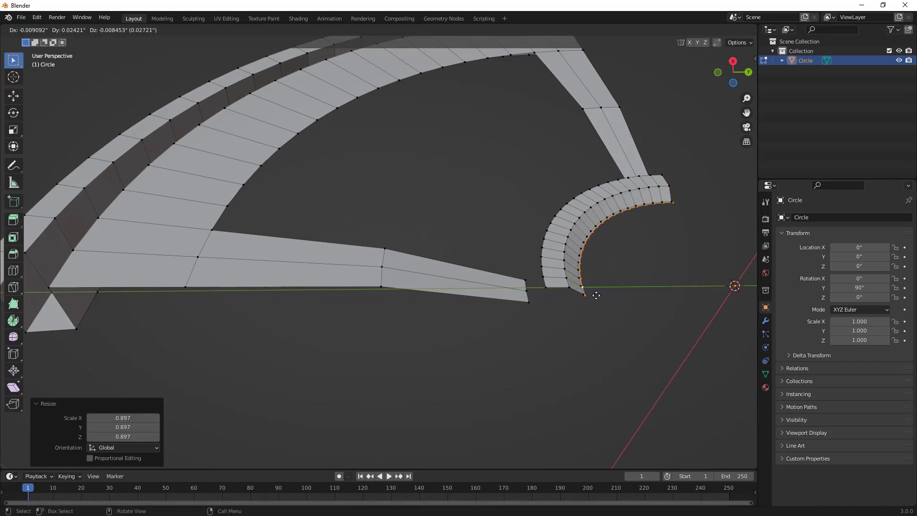
key(s)
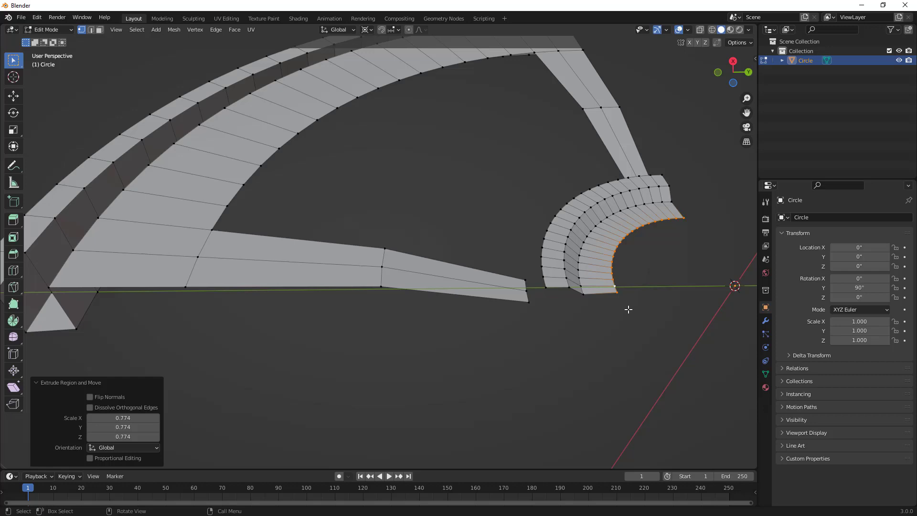
key(g)
key(x)
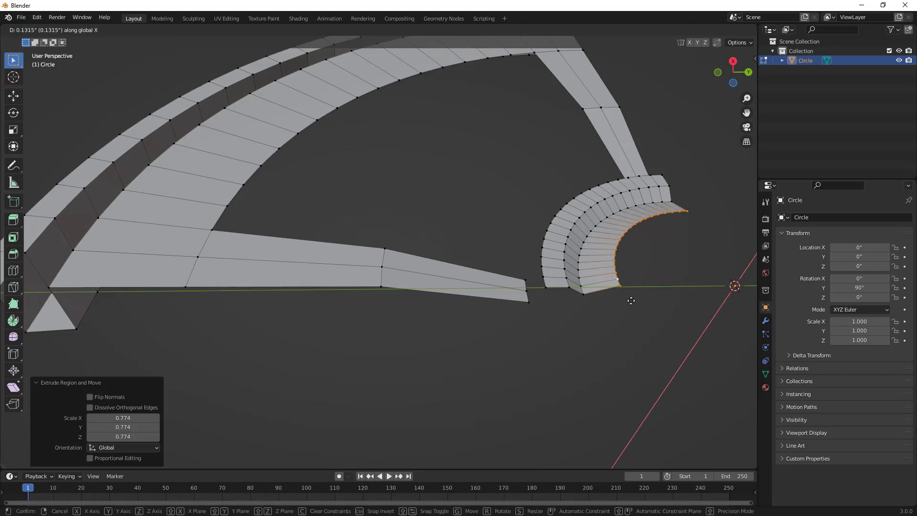
click(630, 300)
key(g)
key(x)
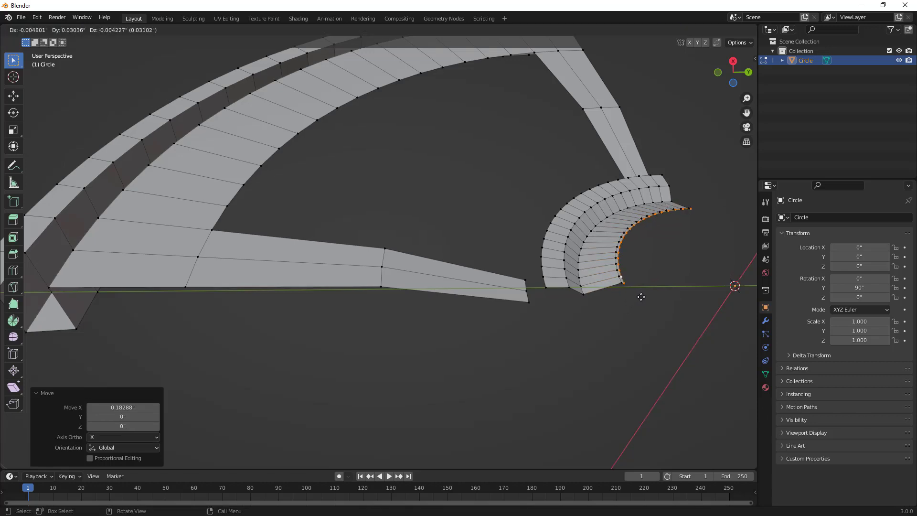
click(650, 304)
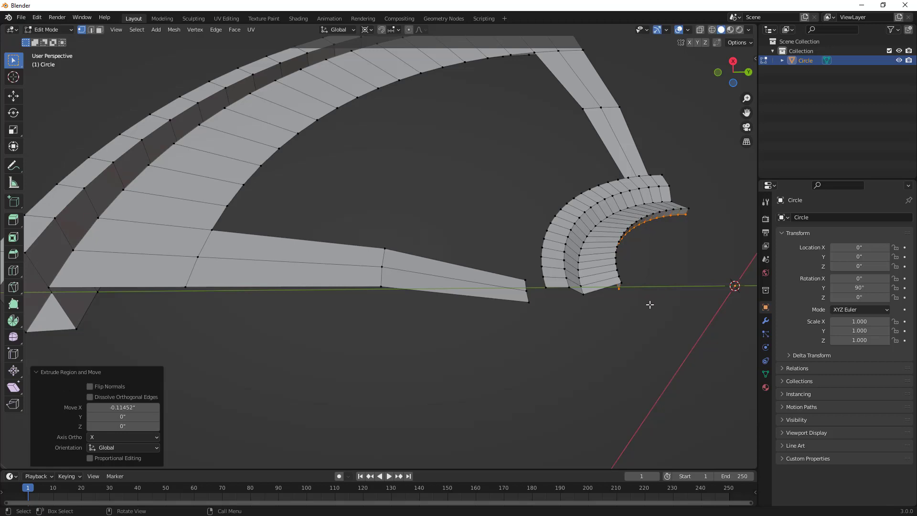
Step: Extrude a final ring scaled to 0.730 toward the centre, then select the hub's outer edge loop
key(e)
key(s)
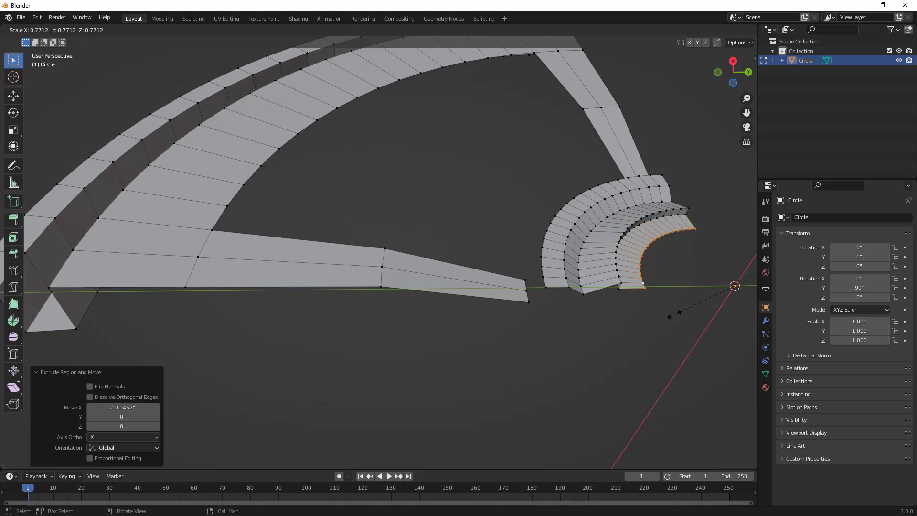
click(681, 319)
middle_drag(682, 319, 633, 335)
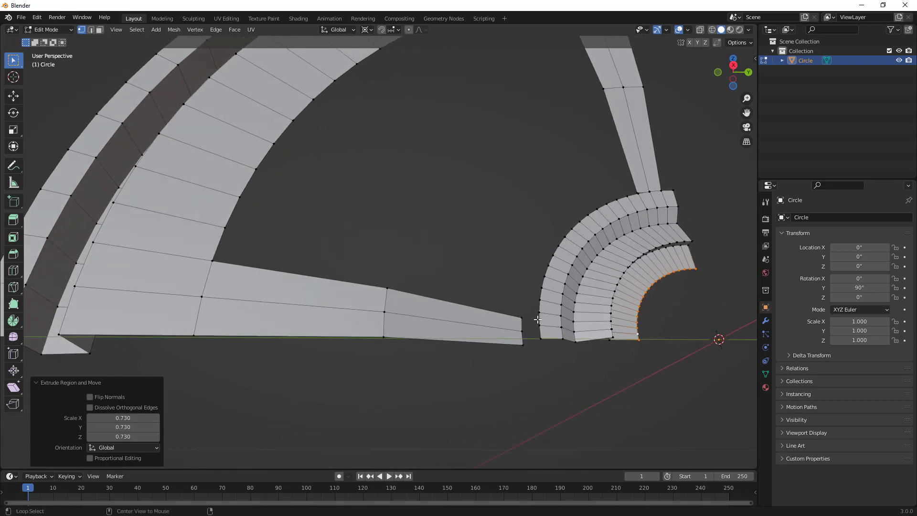
alt+click(537, 319)
middle_drag(535, 315, 536, 316)
Step: Extrude the outer edge loop along the X axis
key(g)
key(x)
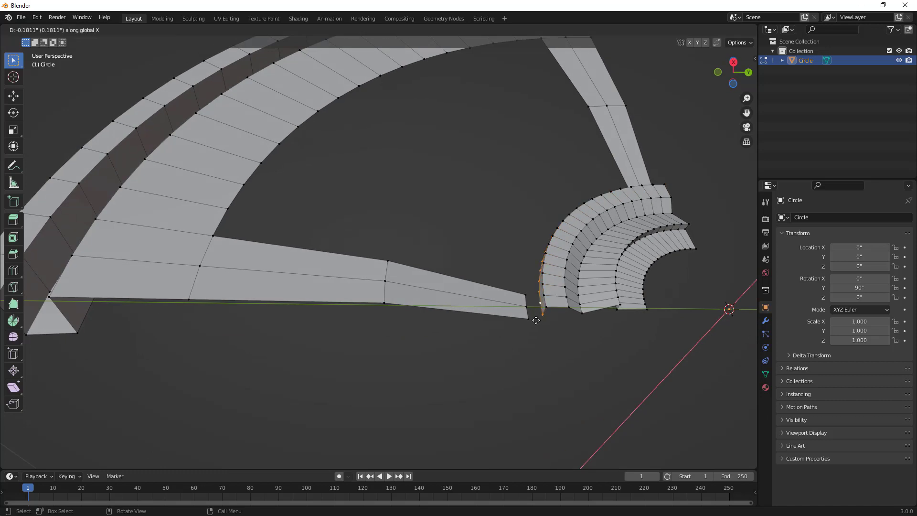
click(536, 325)
scroll(531, 288, down, 4)
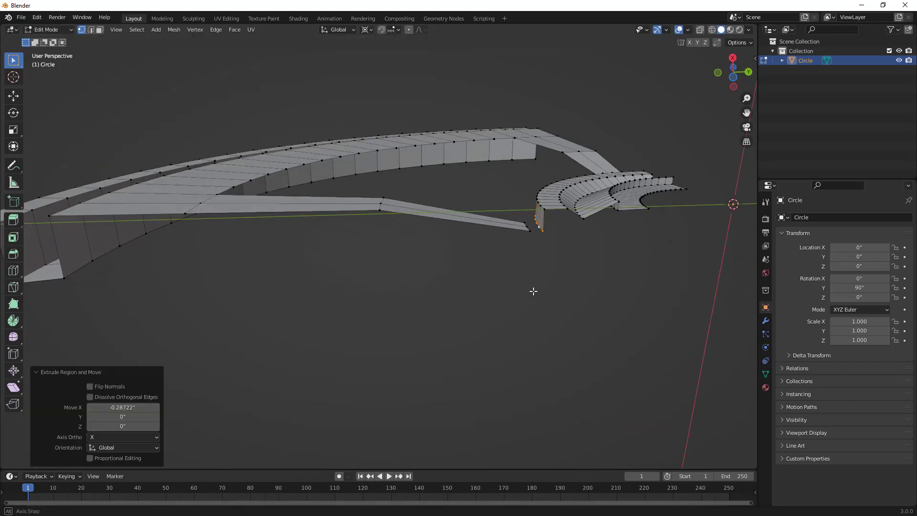
scroll(529, 299, up, 4)
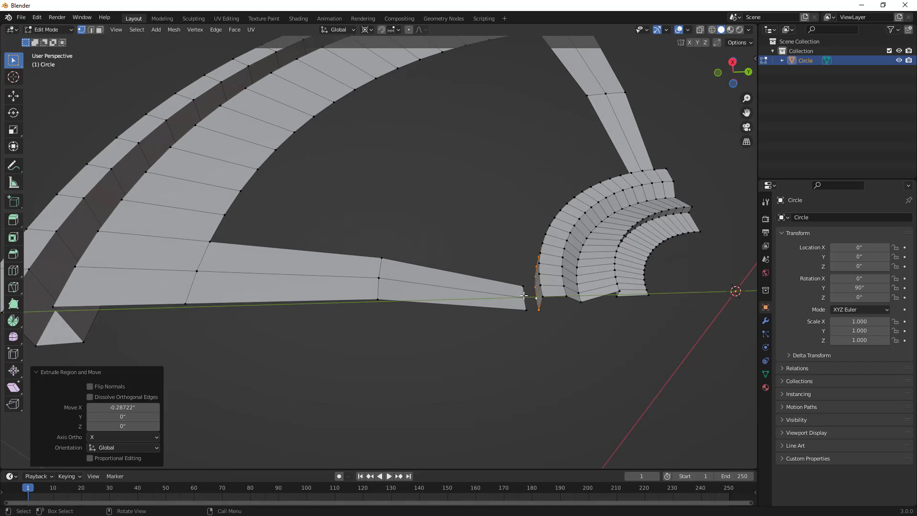
middle_drag(523, 300, 535, 322)
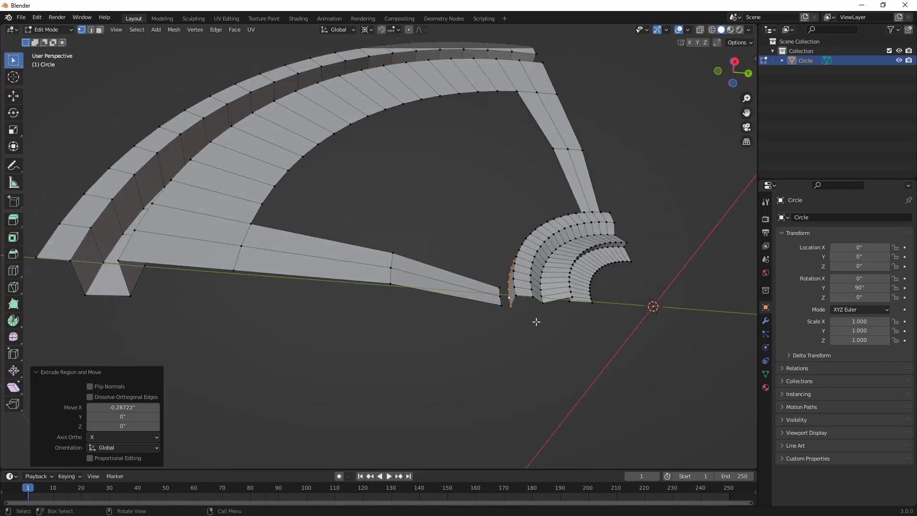
Step: Merge the spoke's inner-tip vertices At Last onto the neighbouring hub and wedge-tip vertices
click(503, 305)
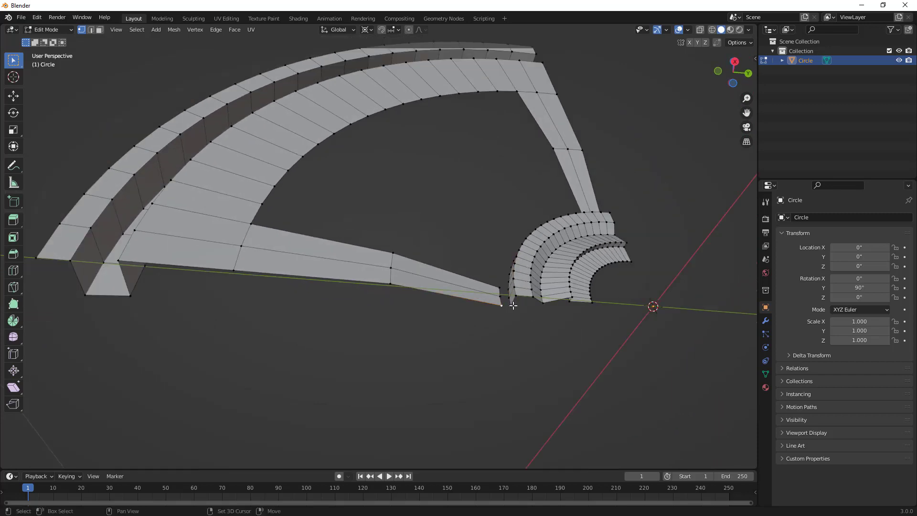
shift+click(511, 306)
click(174, 30)
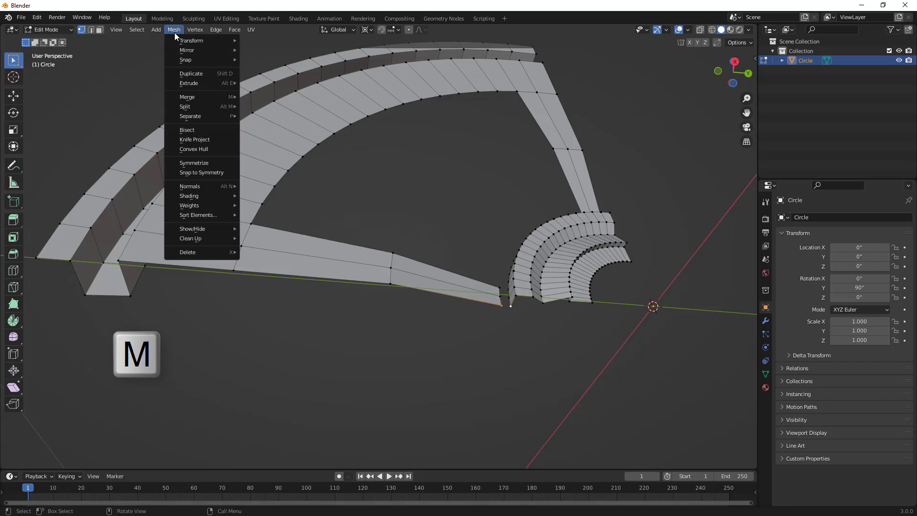
mouse_move(191, 97)
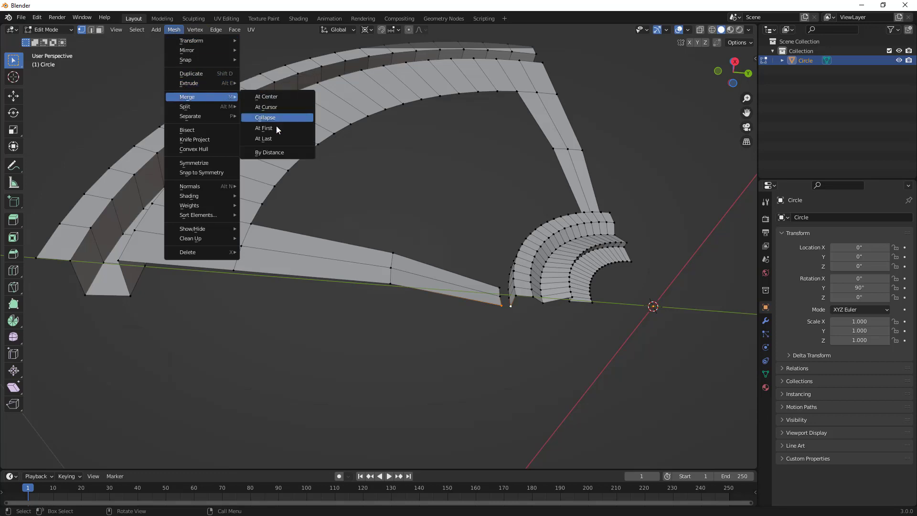
click(275, 138)
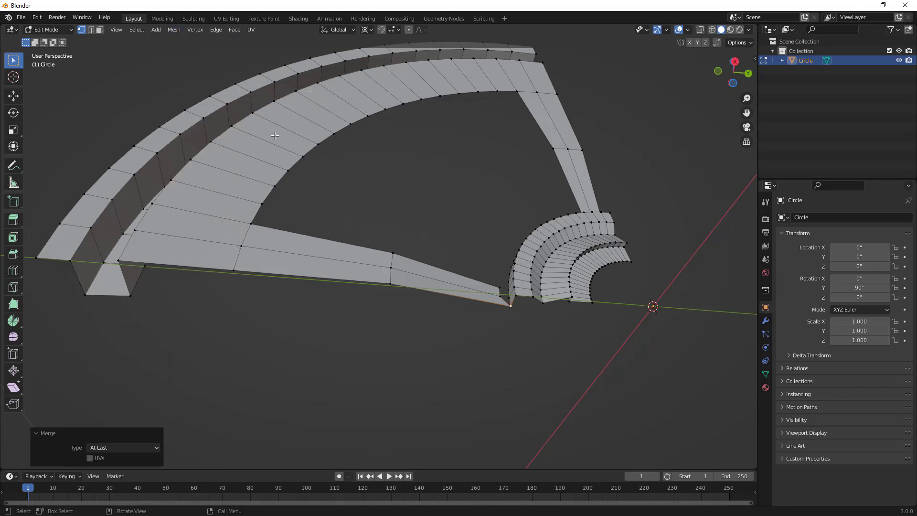
click(508, 297)
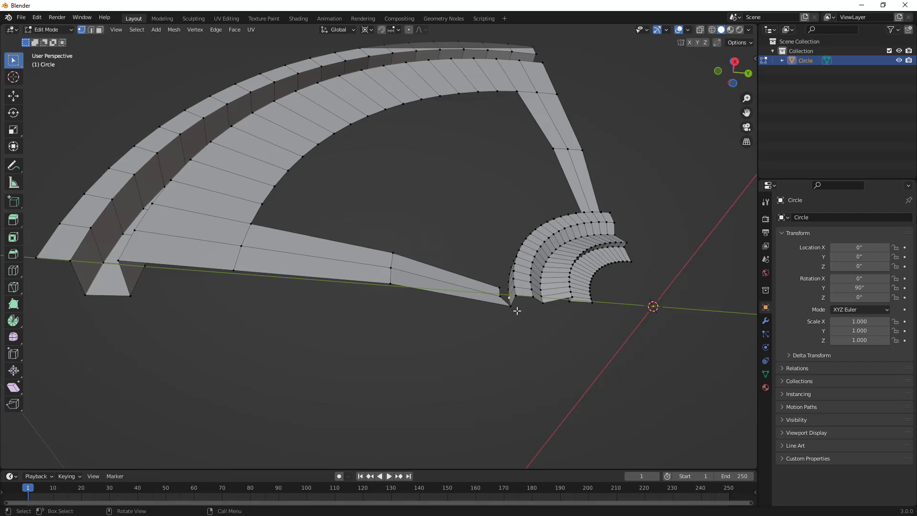
click(499, 295)
key(m)
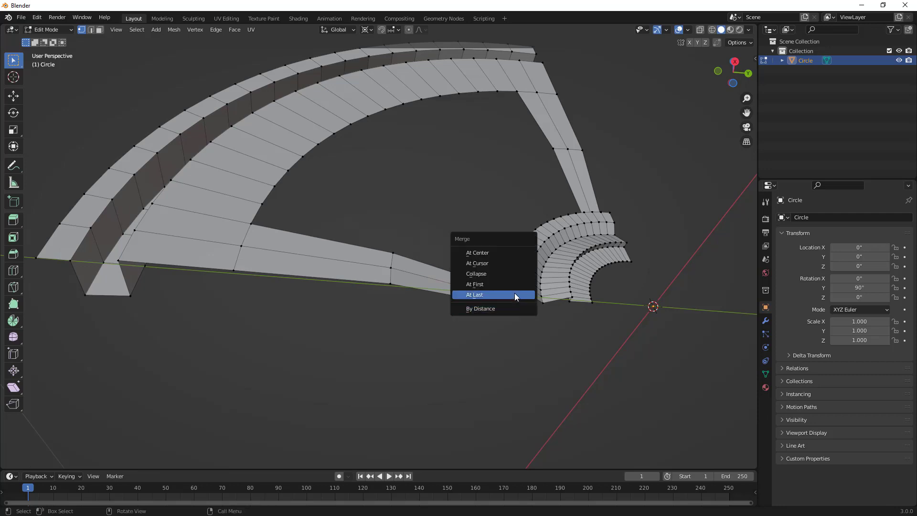
click(515, 293)
Step: Merge the next spoke-tip vertex At Last onto the wedge tip vertex
click(501, 286)
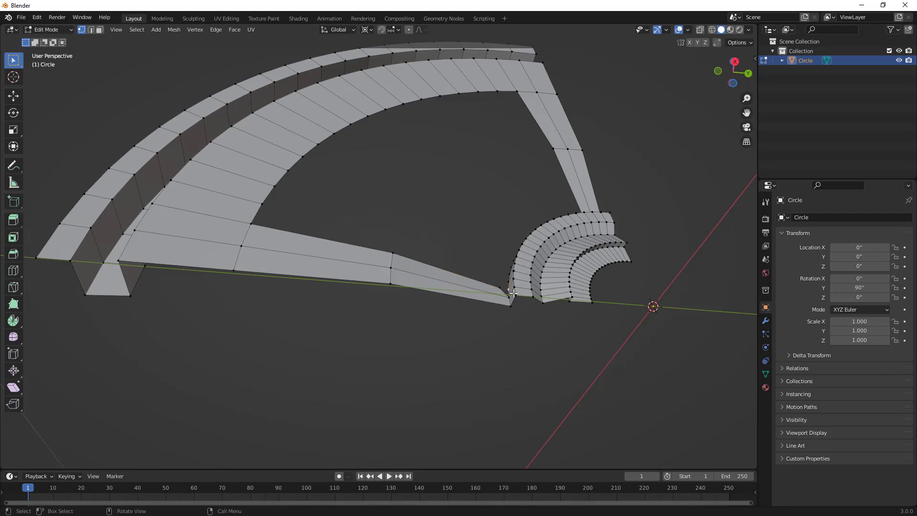
middle_drag(500, 287, 502, 320)
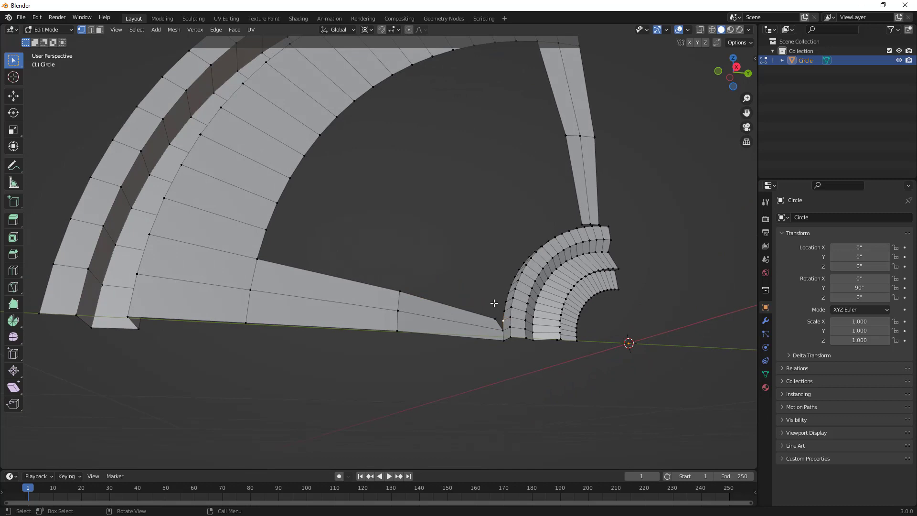
scroll(494, 310, up, 2)
click(554, 365)
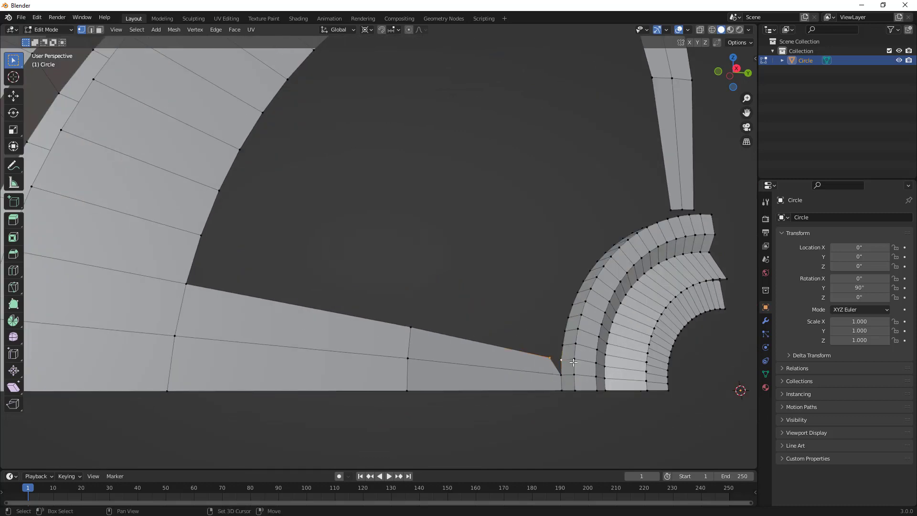
key(m)
click(529, 327)
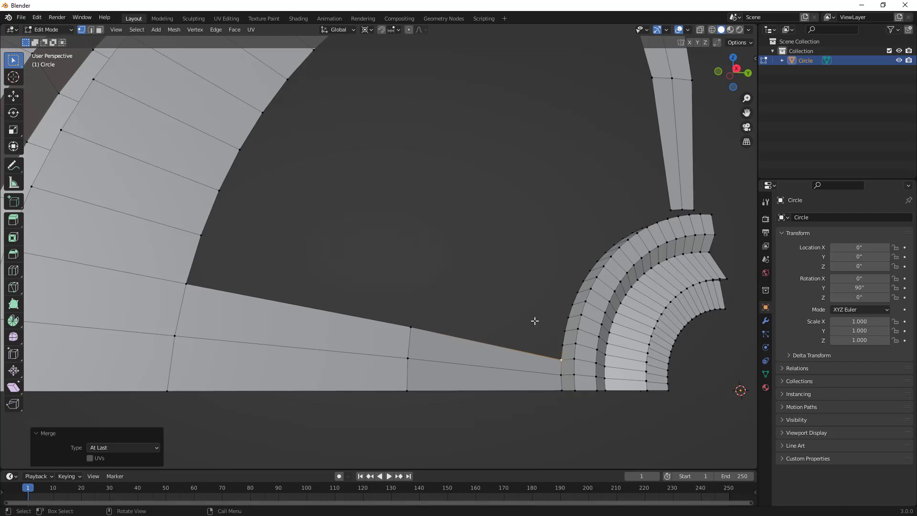
Step: Merge the upright spoke's upper vertices At Last onto the lower hub vertices
middle_drag(607, 242, 603, 270)
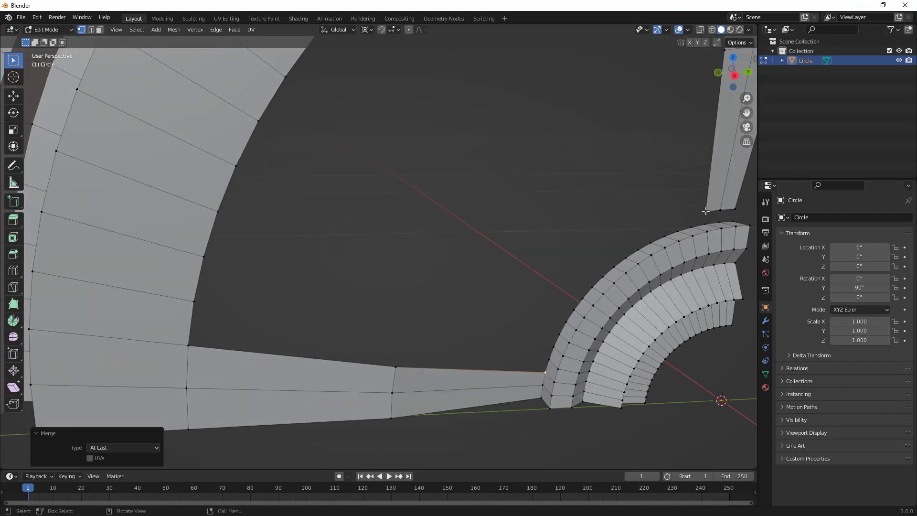
click(705, 211)
shift+click(706, 223)
key(m)
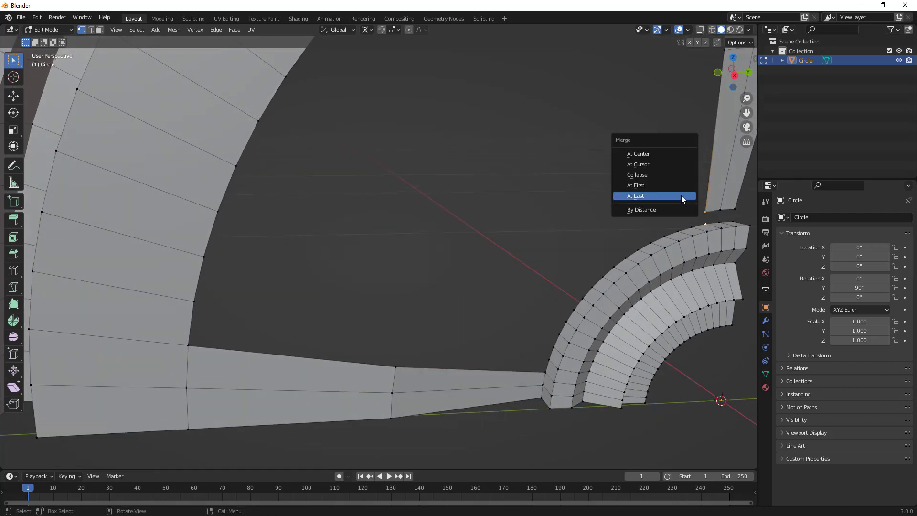
click(680, 195)
click(720, 210)
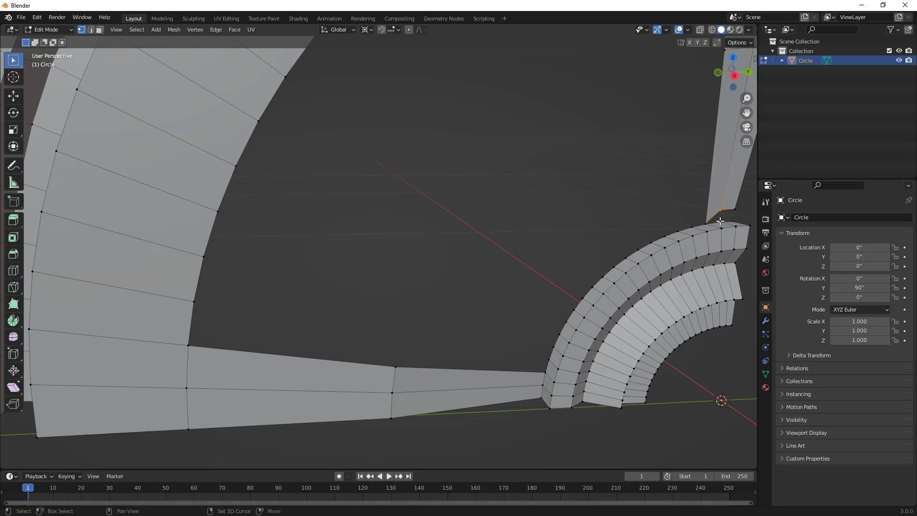
shift+click(720, 221)
key(m)
click(686, 188)
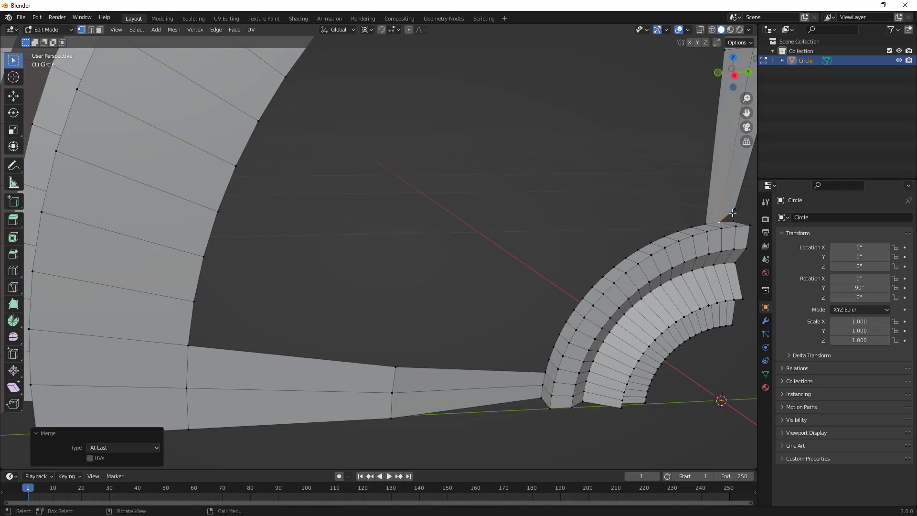
Step: Merge the remaining upright-spoke vertex At Last to finish joining it to the hub
click(732, 212)
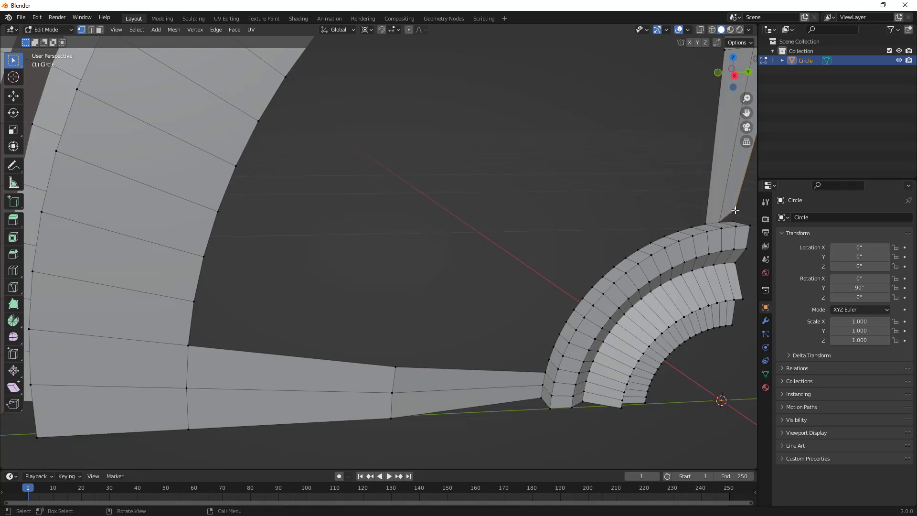
key(m)
click(690, 186)
scroll(645, 221, down, 4)
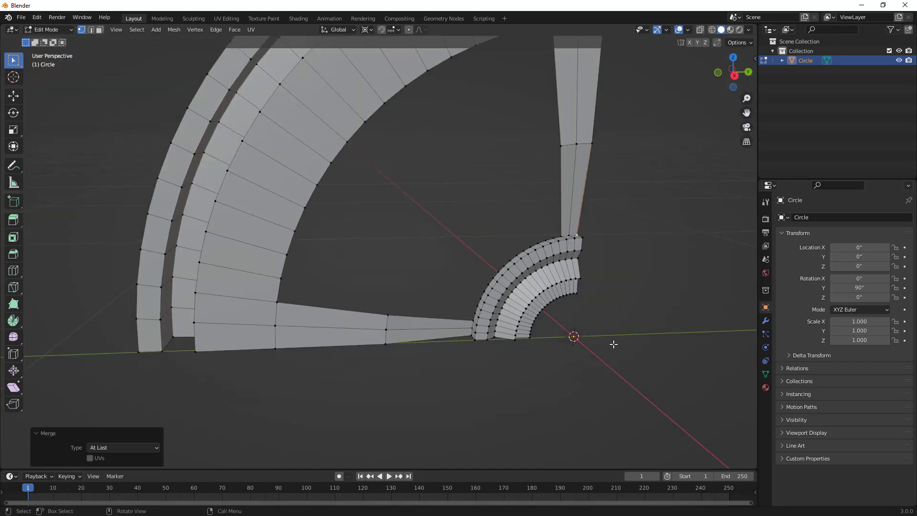
middle_drag(613, 344, 610, 272)
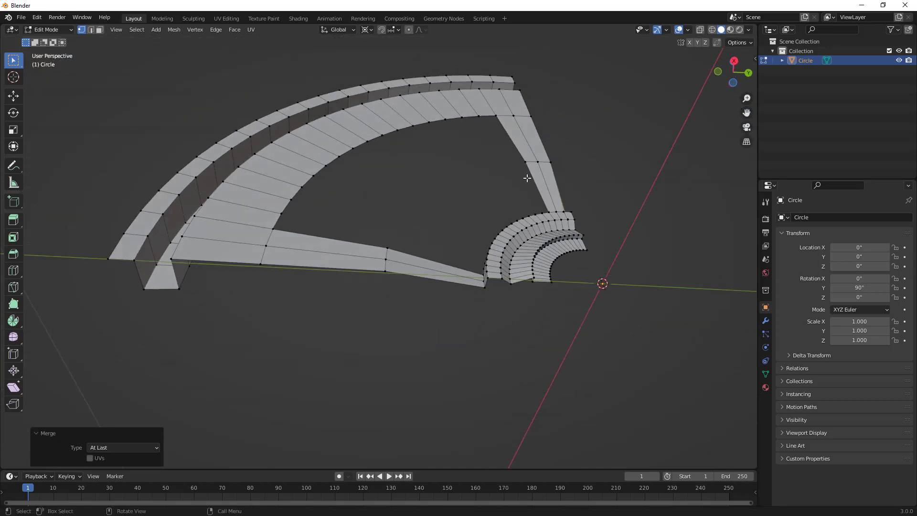
Step: Extrude the opening's inner edge loop along the X axis
alt+click(516, 144)
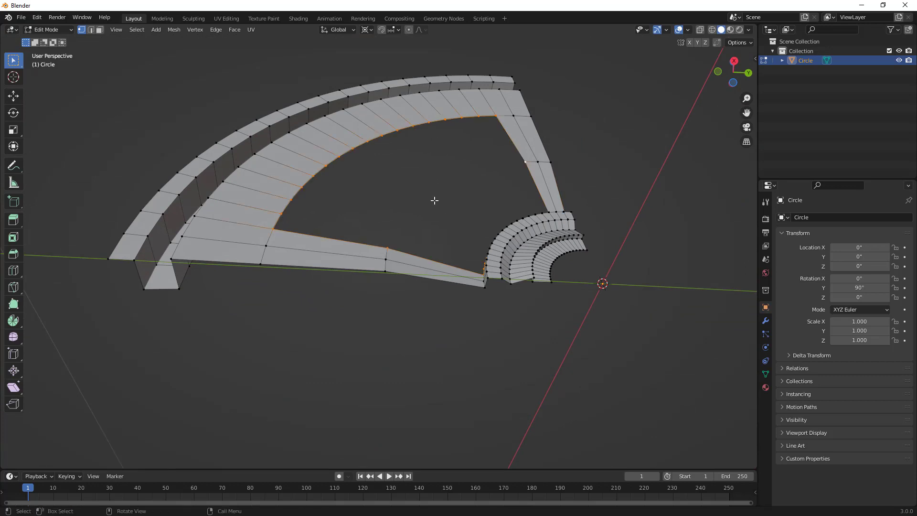
key(e)
key(x)
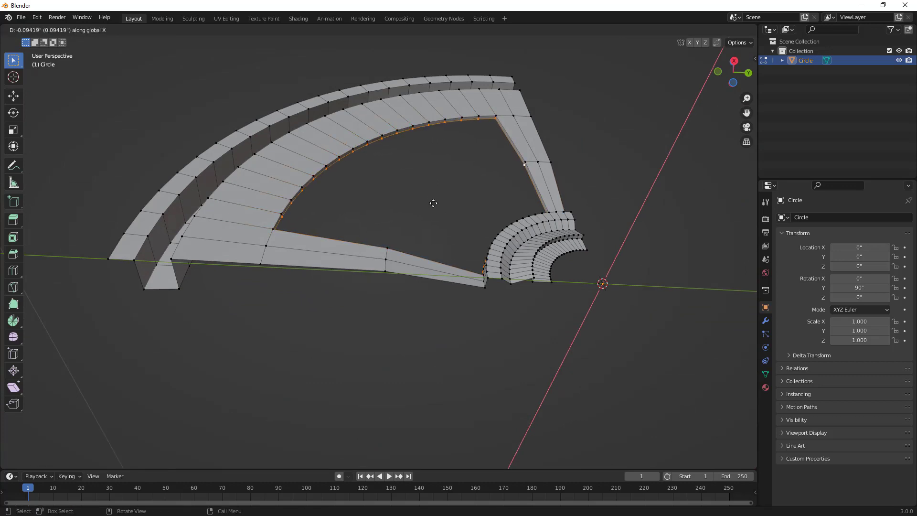
click(431, 216)
middle_drag(431, 215, 444, 198)
Step: Scale the extruded loop to 0.835 around the Bounding Box Center pivot
click(368, 29)
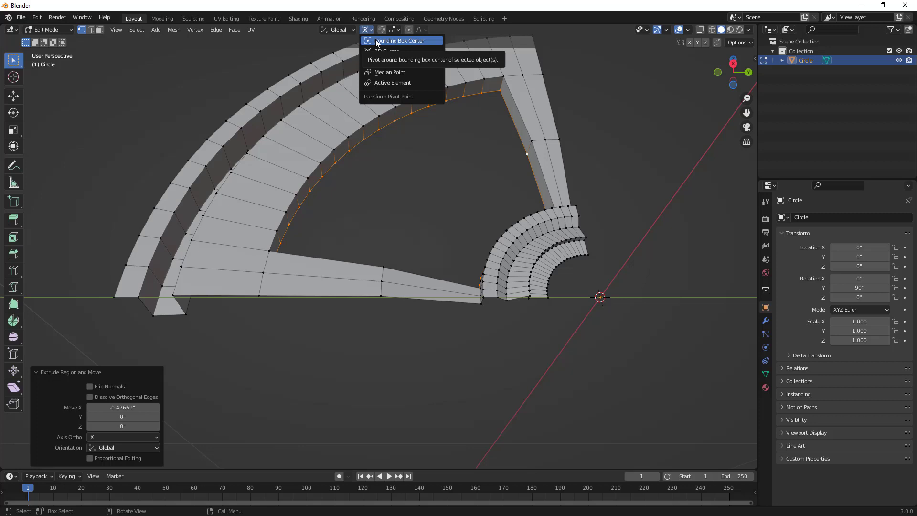
click(378, 42)
key(s)
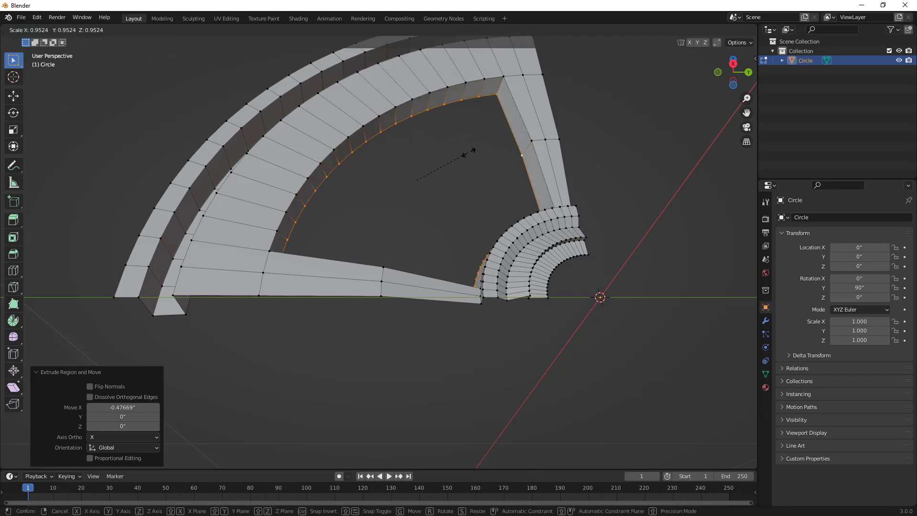
click(465, 159)
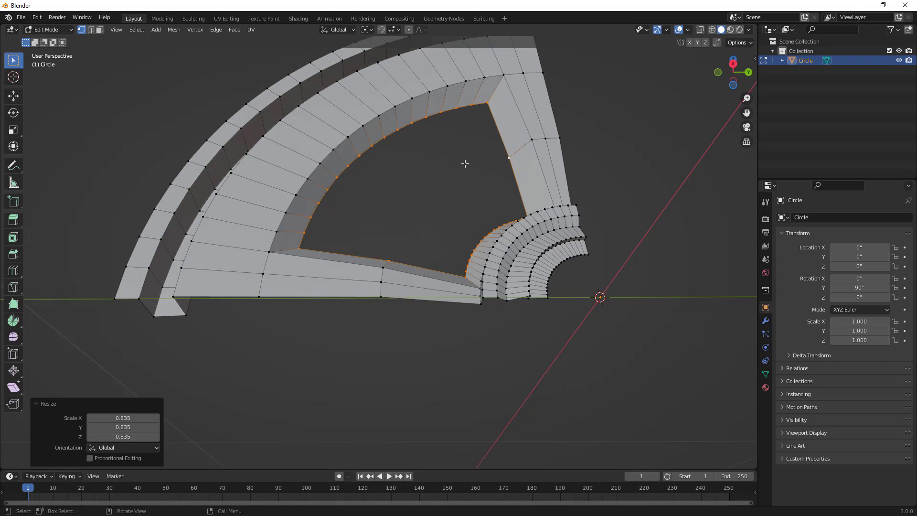
Step: Close the inner opening with a Grid Fill of faces
click(217, 30)
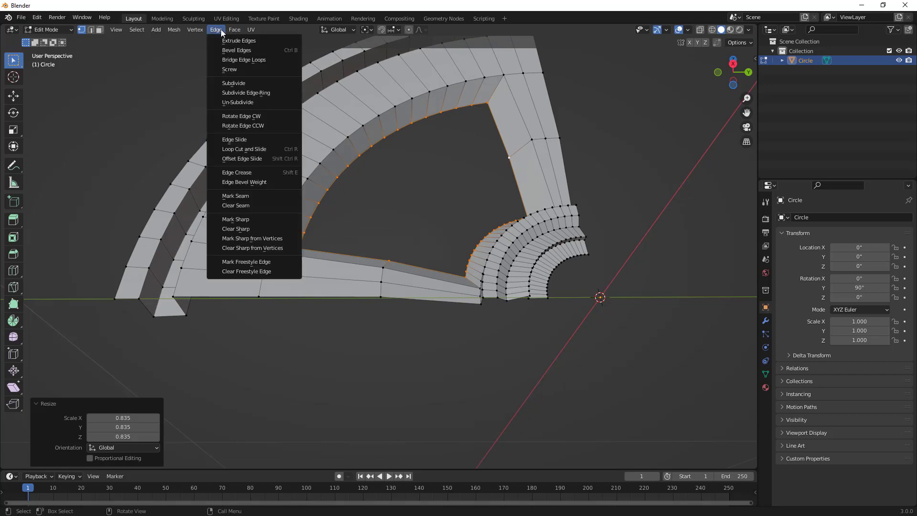
mouse_move(229, 31)
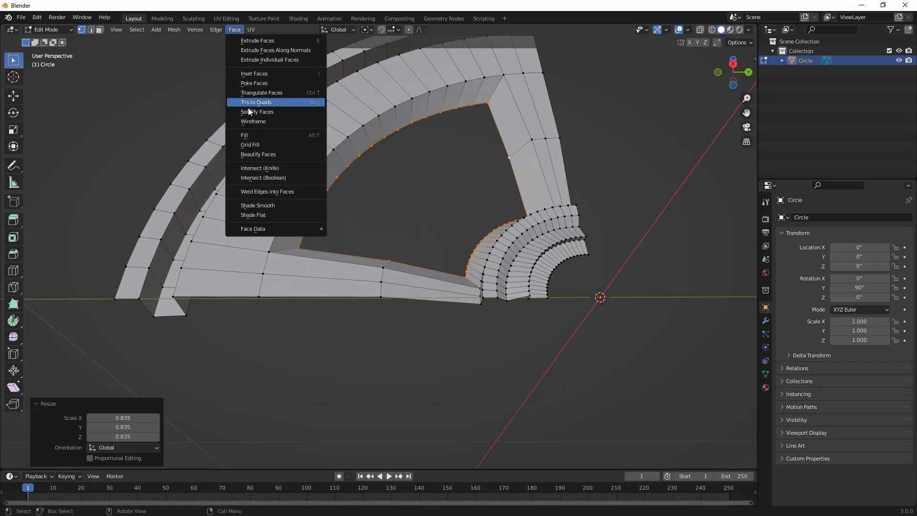
click(254, 144)
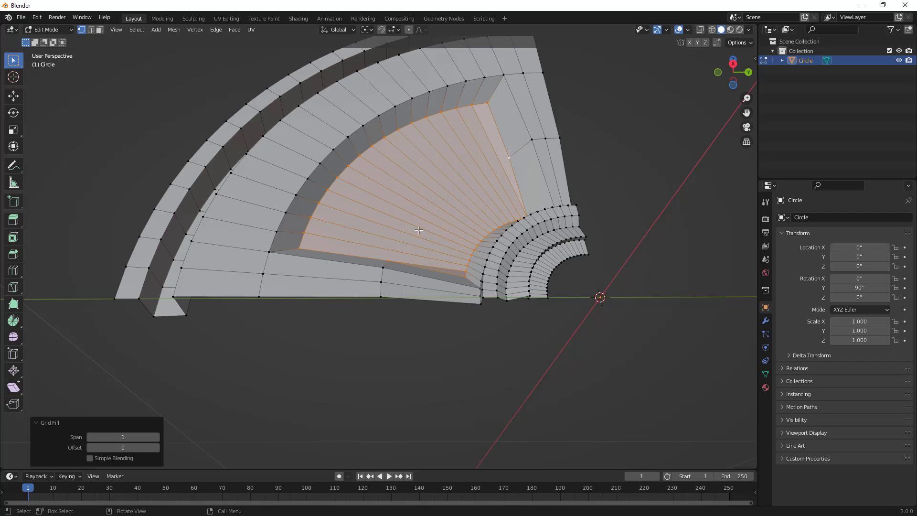
Step: Cancel a trial loop cut and clear the filled face's selection
key(ctrl+r)
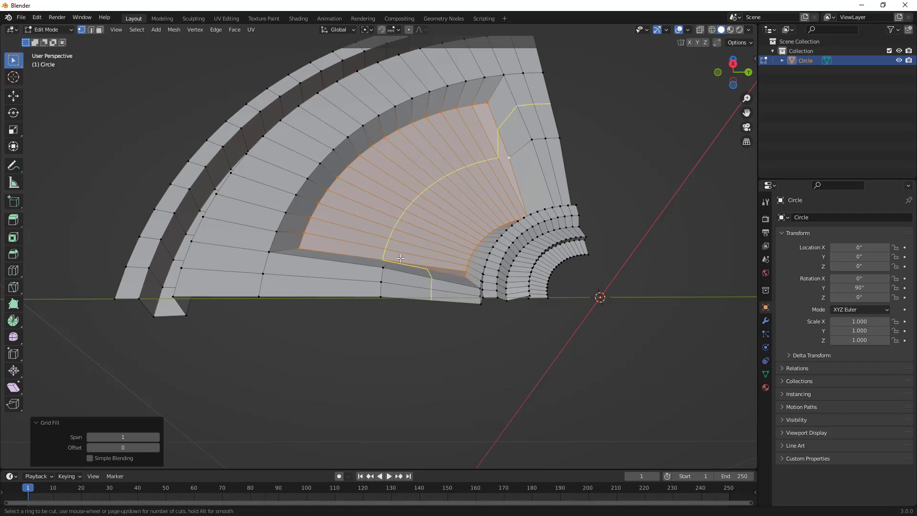
key(Escape)
middle_drag(405, 252, 418, 262)
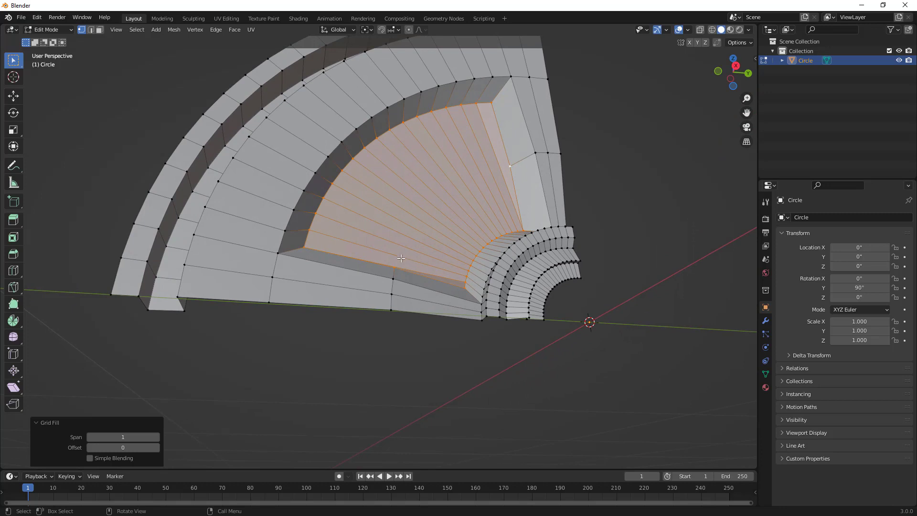
click(194, 43)
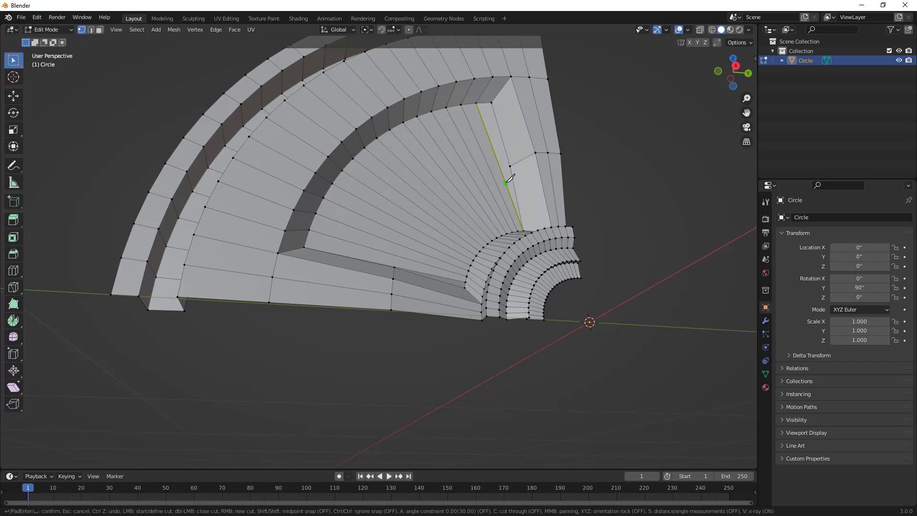
Step: Knife a curved cut across the filled face from the spoke's edge to the bottom spoke
click(509, 166)
drag(451, 185, 413, 216)
click(397, 263)
middle_drag(396, 262, 390, 270)
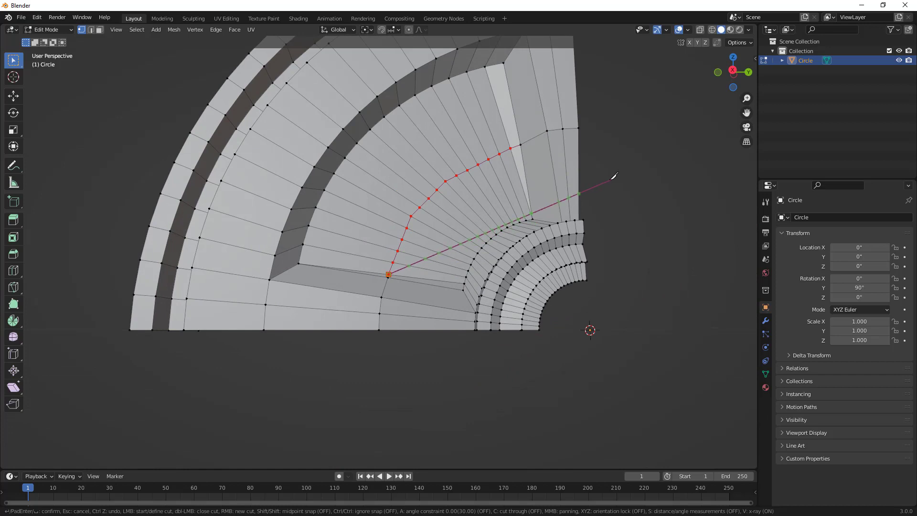
scroll(384, 276, up, 4)
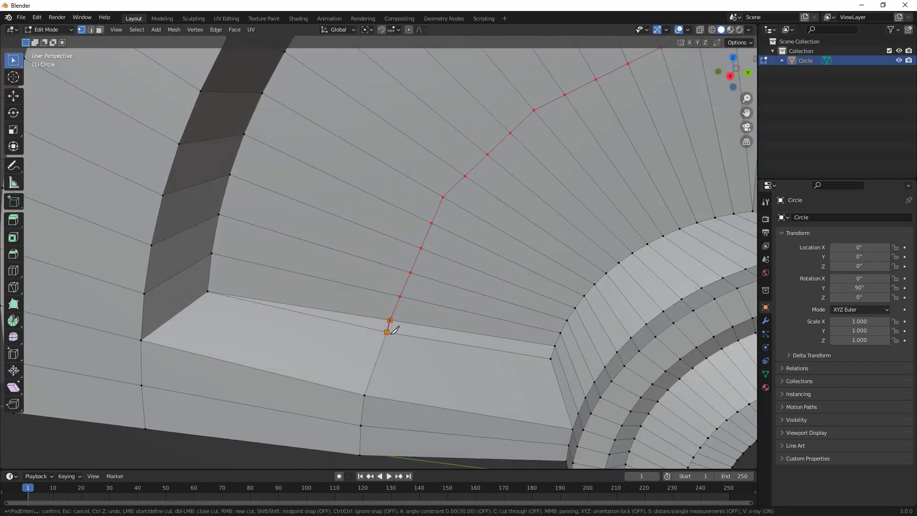
scroll(388, 327, down, 5)
key(Return)
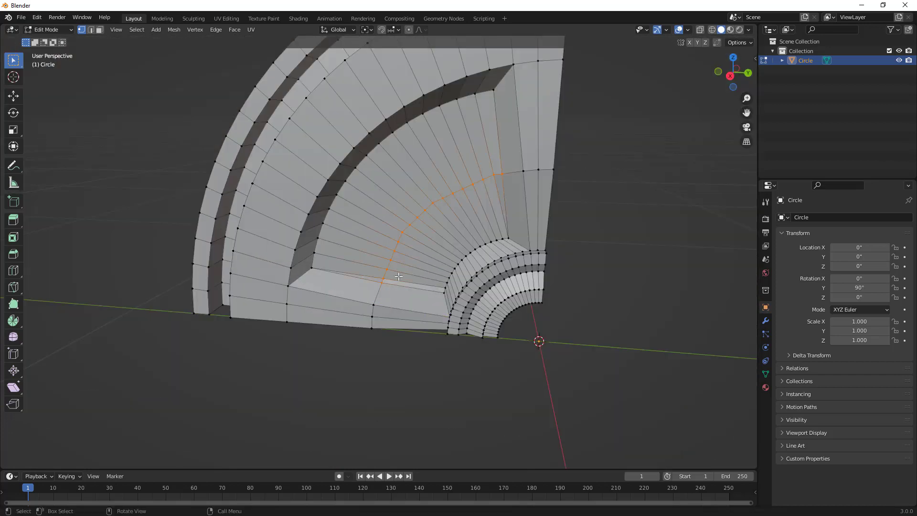
scroll(399, 291, down, 4)
middle_drag(410, 279, 448, 222)
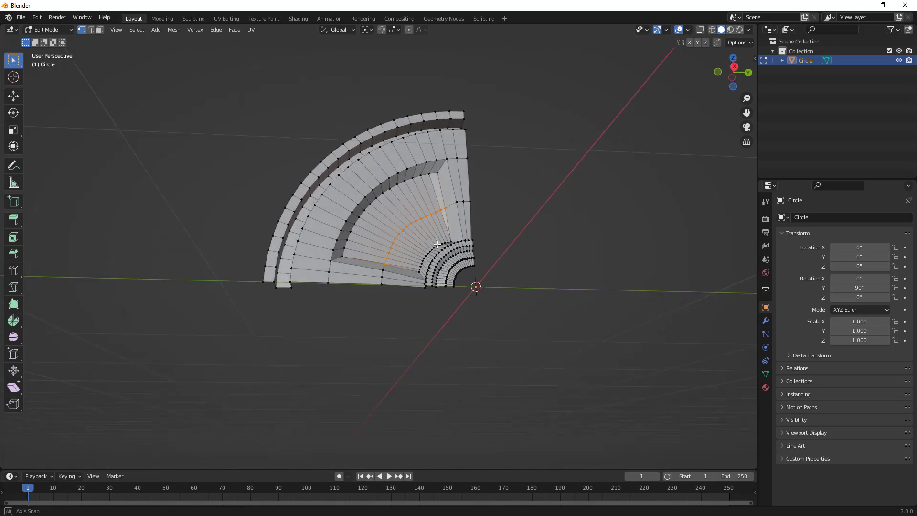
Step: Switch to Right view and select the entire quarter-section mesh
click(733, 69)
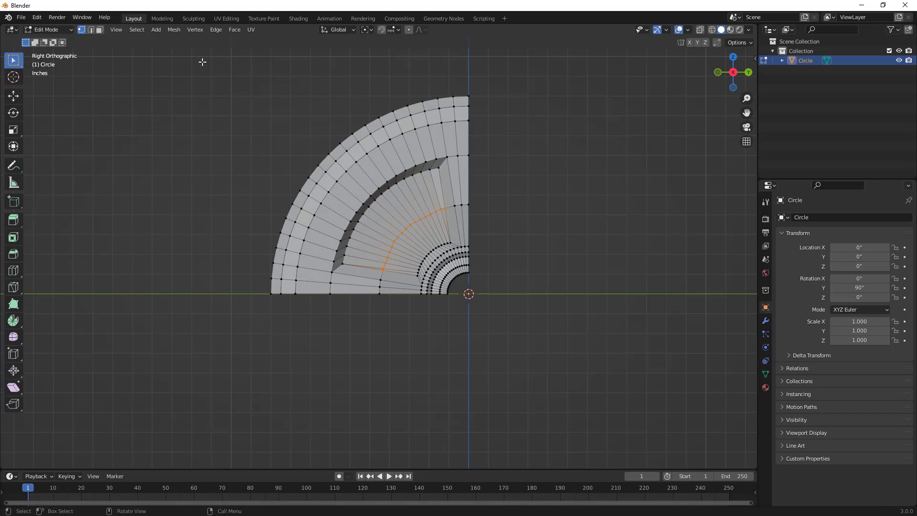
drag(202, 62, 524, 336)
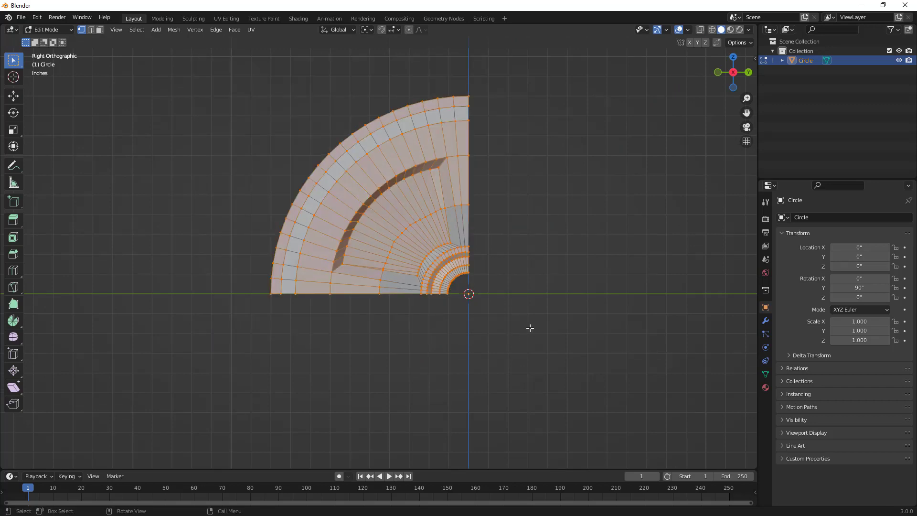
click(513, 249)
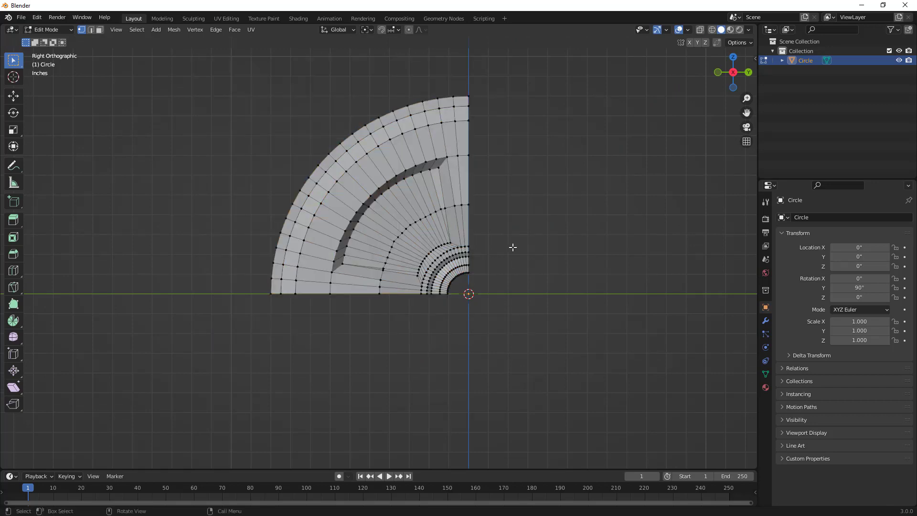
key(a)
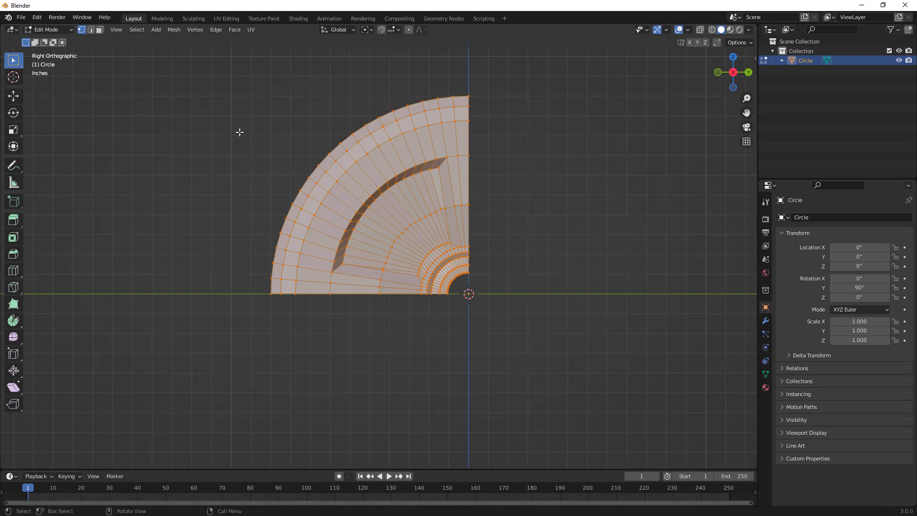
Step: Spin the section 360° with Use Duplicates on and Steps set to 4
click(175, 30)
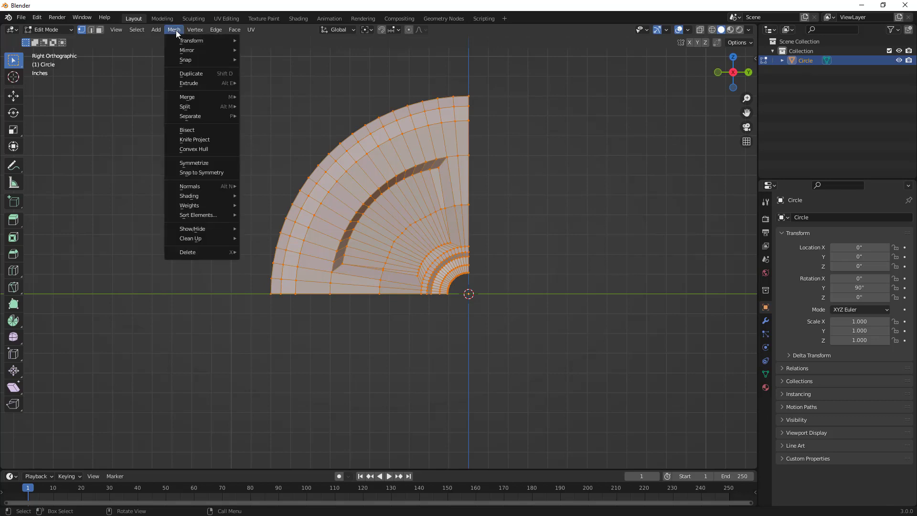
mouse_move(188, 82)
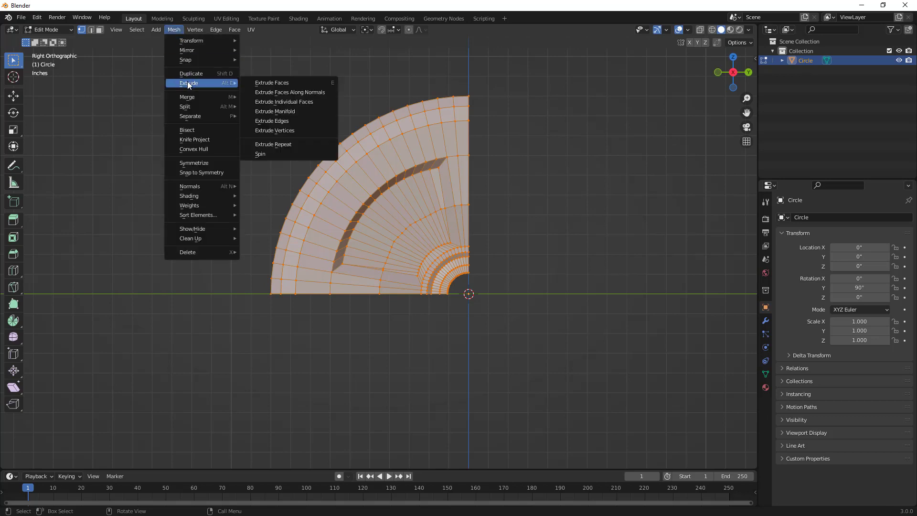
click(270, 153)
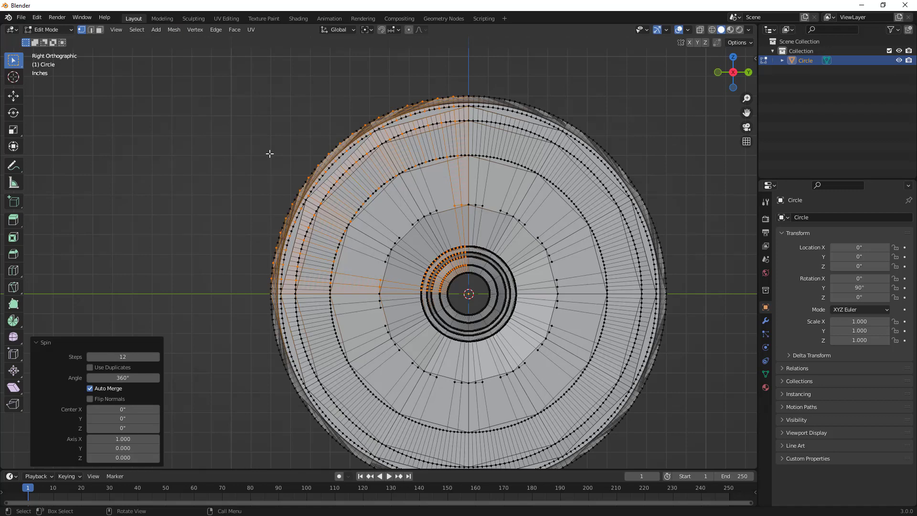
click(90, 368)
click(89, 377)
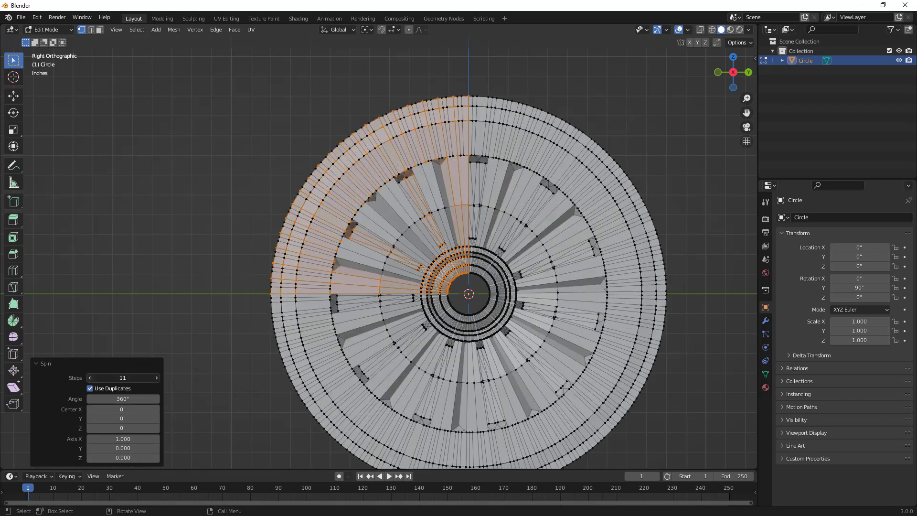
click(90, 377)
click(89, 378)
click(90, 378)
click(90, 378)
click(90, 377)
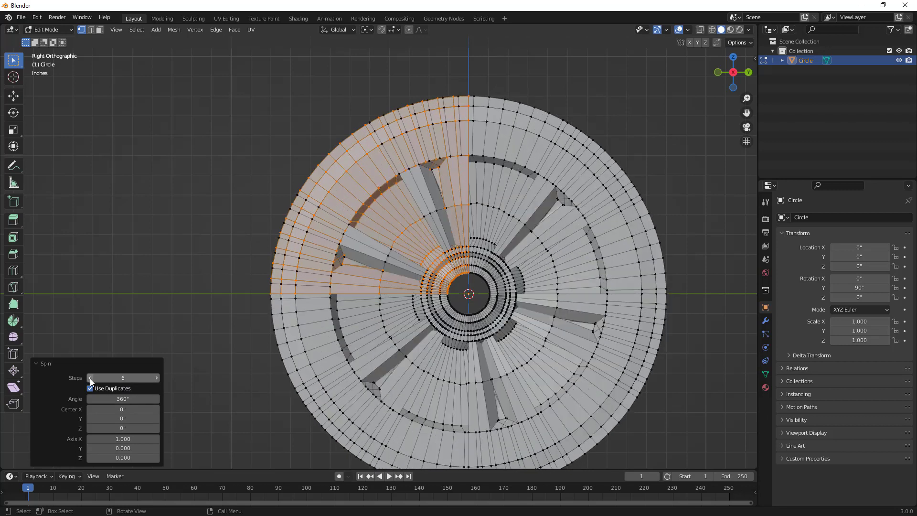
click(90, 378)
click(90, 378)
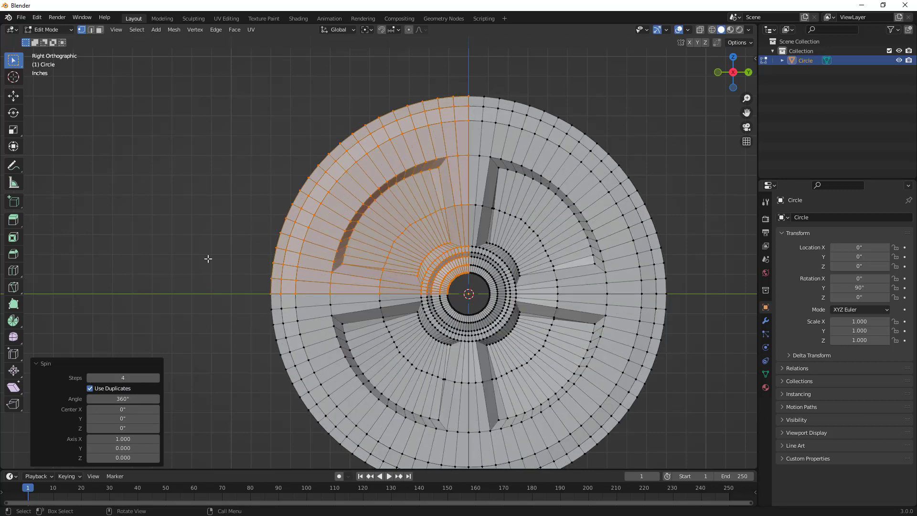
Step: Select all and merge vertices By Distance (0.00394"), removing 387 duplicates, then deselect
scroll(211, 258, down, 2)
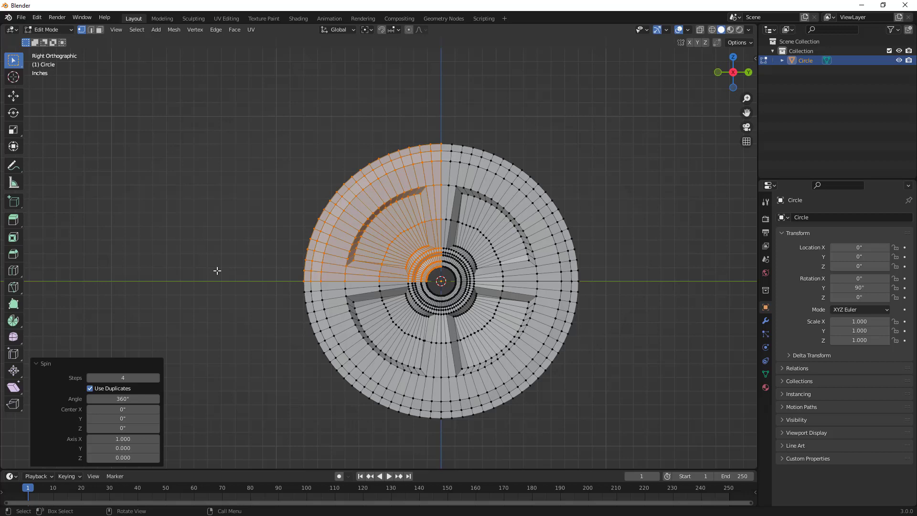
click(221, 219)
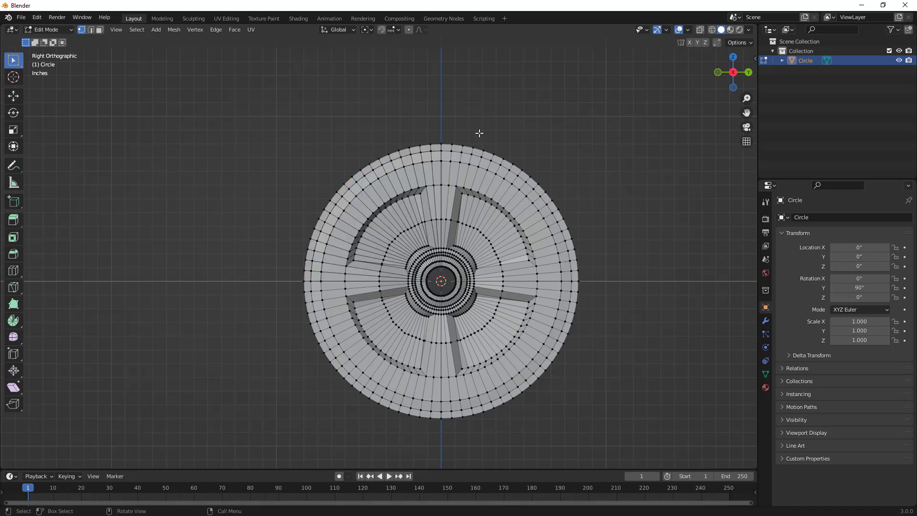
drag(253, 89, 613, 414)
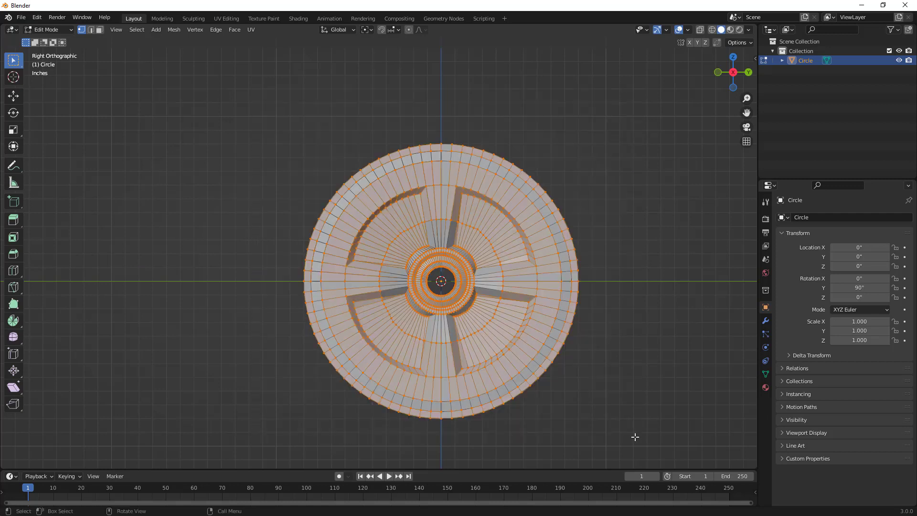
click(633, 383)
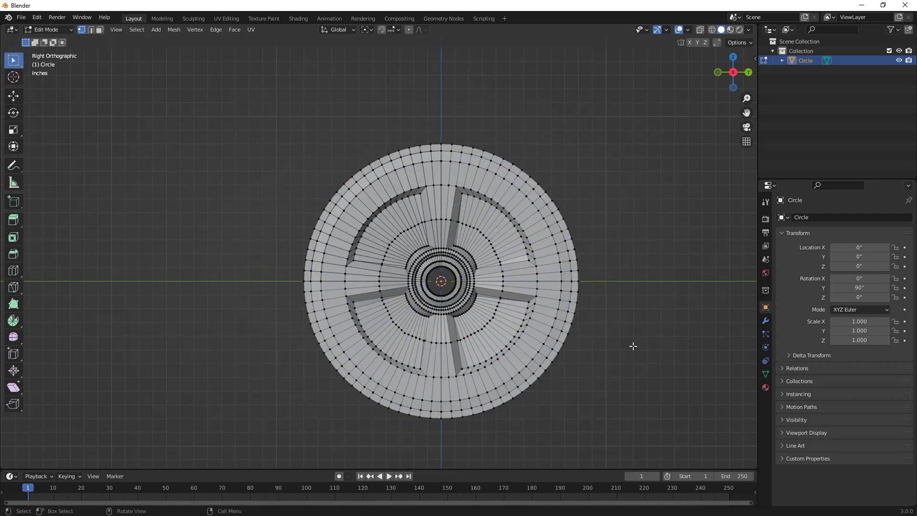
key(a)
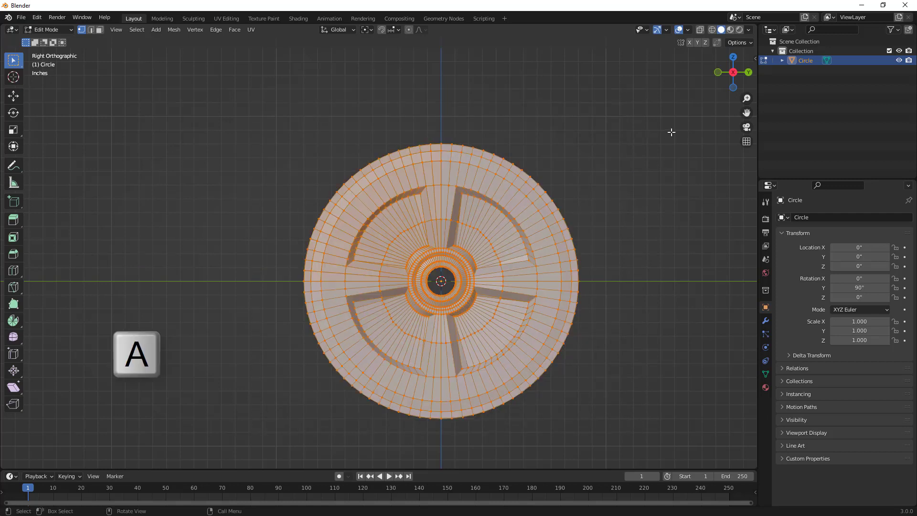
key(m)
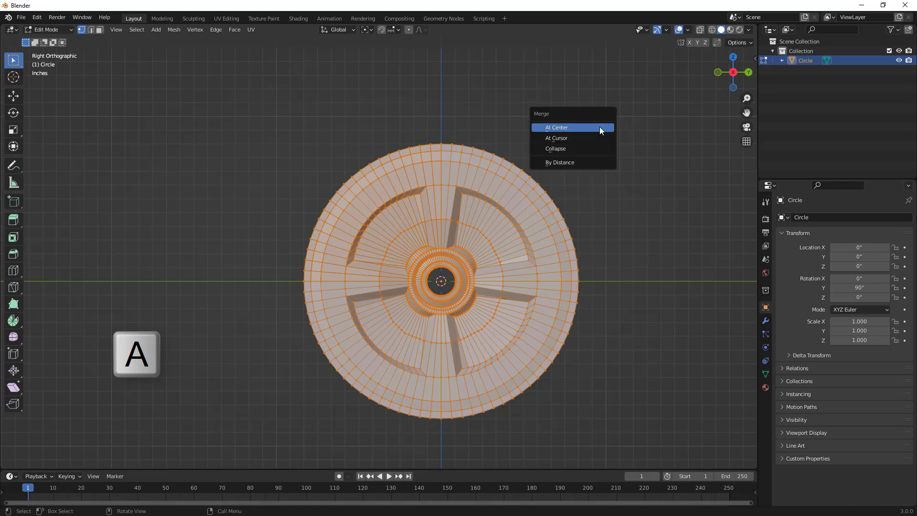
click(577, 162)
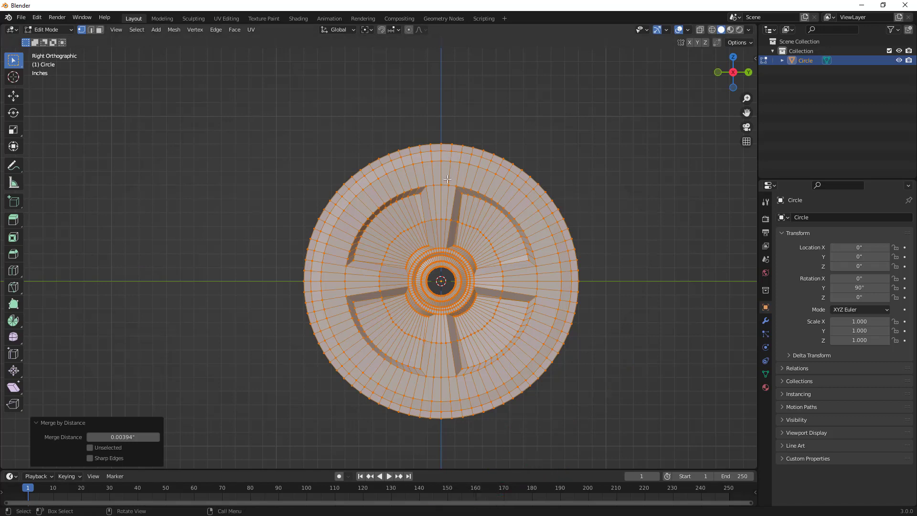
middle_drag(425, 211, 385, 185)
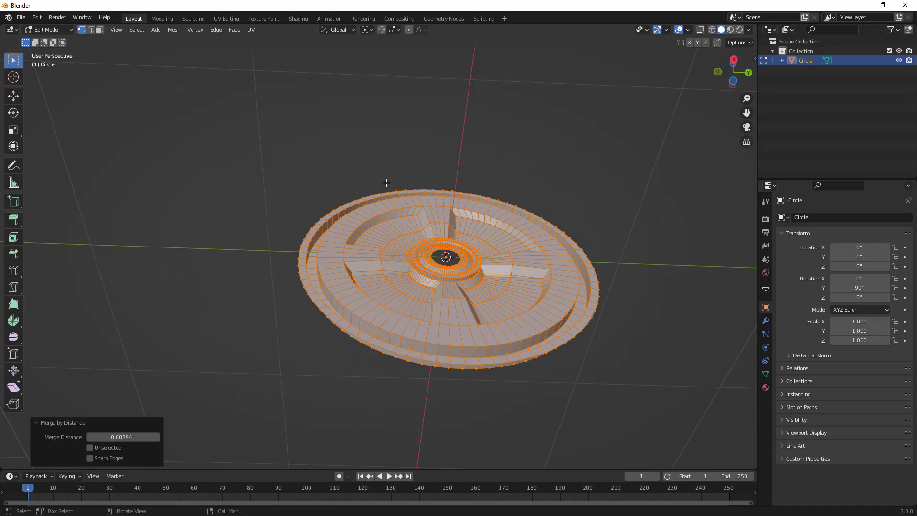
click(377, 165)
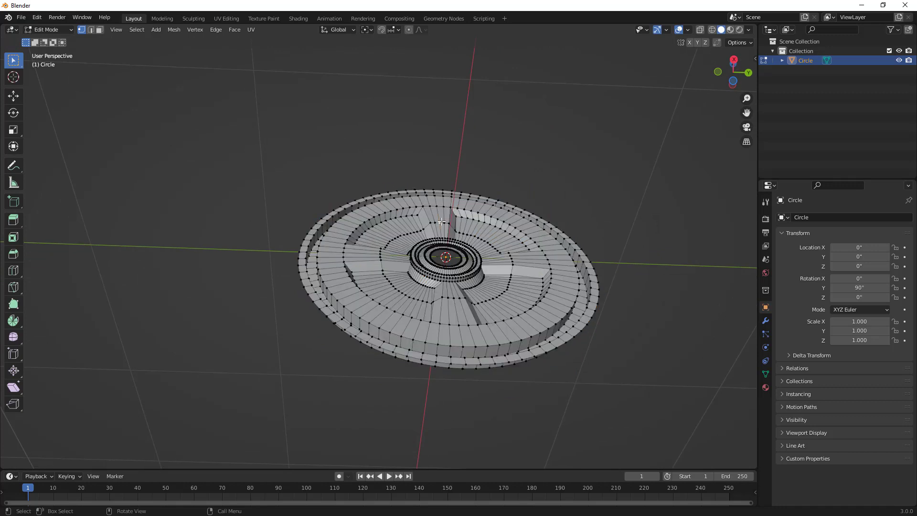
Step: Undo the spin and merge edits back to the single quarter section
mouse_move(448, 221)
mouse_down()
mouse_move(446, 181)
mouse_move(436, 188)
mouse_move(447, 194)
mouse_move(438, 223)
mouse_up()
shift+middle_drag(392, 249, 398, 315)
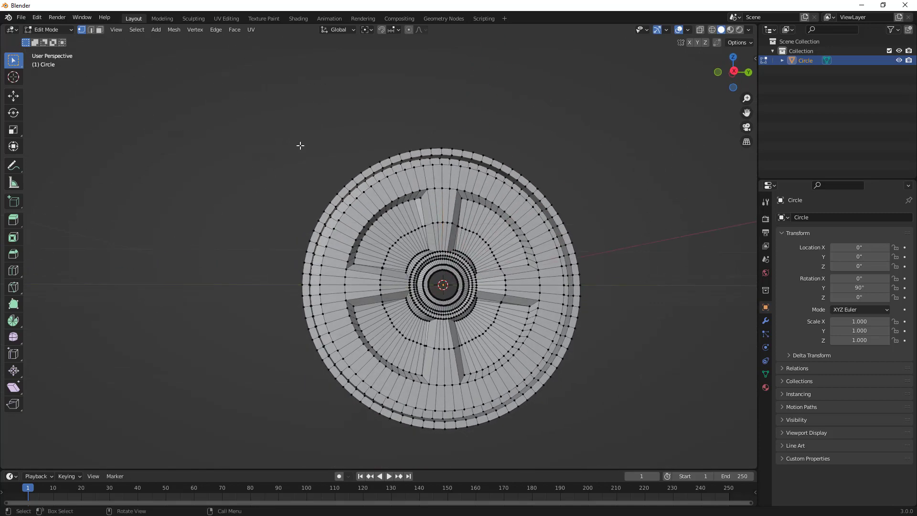
key(ctrl+z)
key(ctrl+z)
key(ctrl+z)
key(ctrl+z)
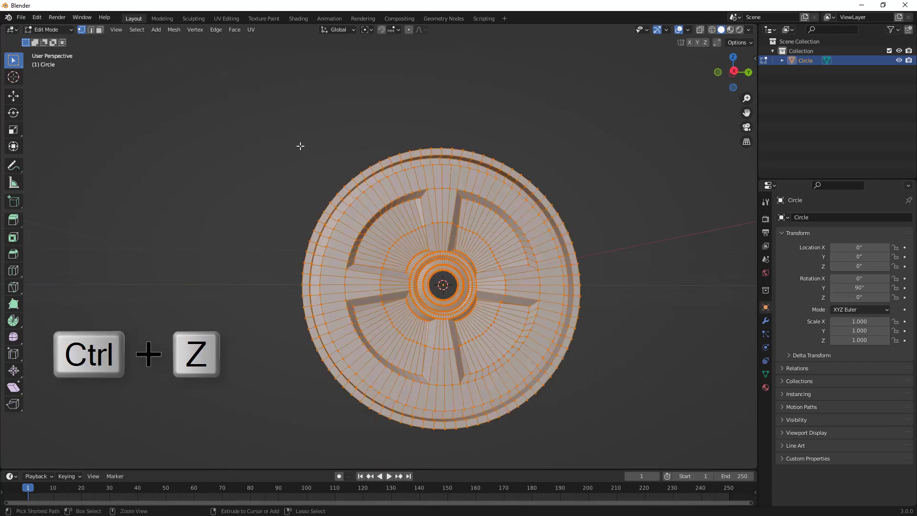
key(ctrl+z)
key(ctrl+z)
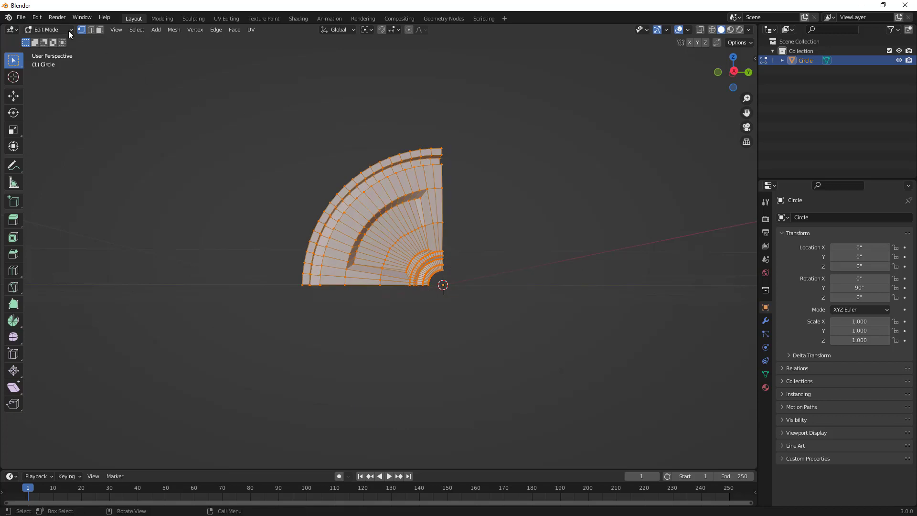
Step: Switch the object back to Object Mode
click(68, 31)
click(61, 39)
mouse_move(349, 145)
middle_down()
mouse_move(324, 153)
mouse_move(345, 153)
middle_up()
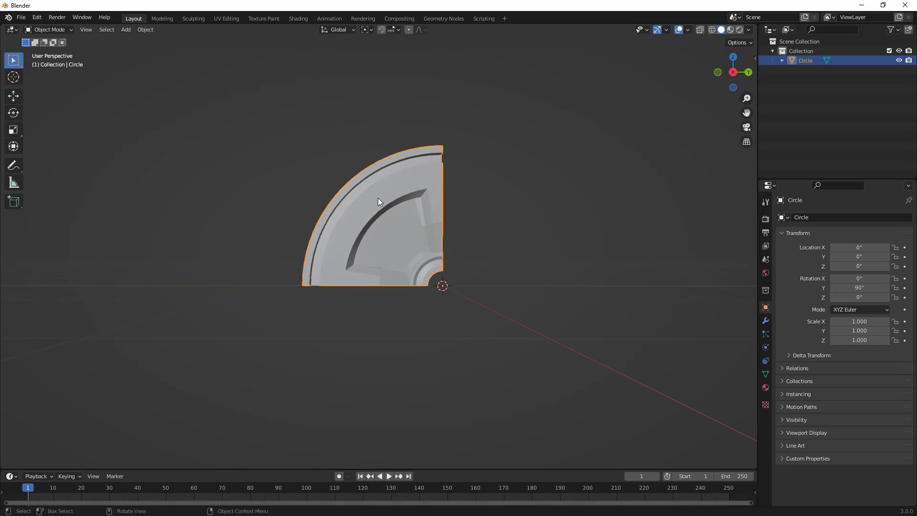
Step: Add a Subdivision Surface modifier to the quarter section with viewport level 2
click(492, 226)
middle_drag(423, 217, 444, 216)
click(429, 186)
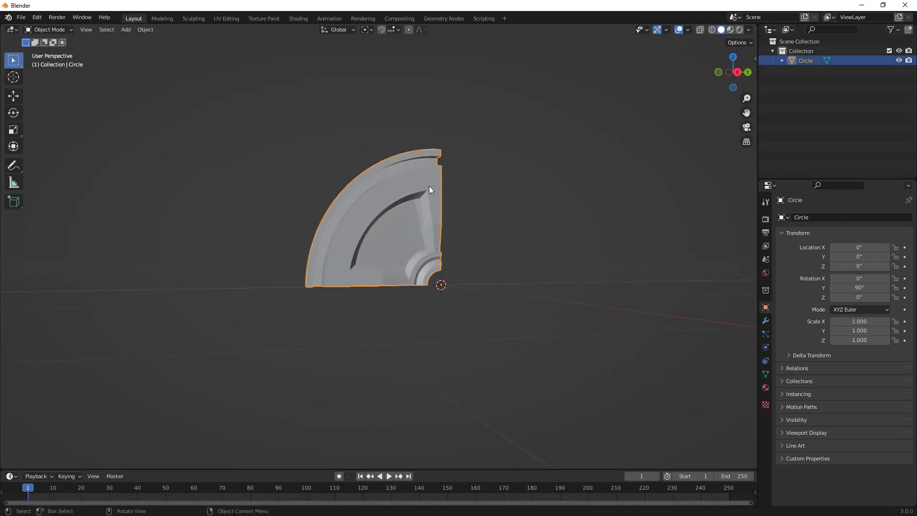
click(765, 320)
click(797, 218)
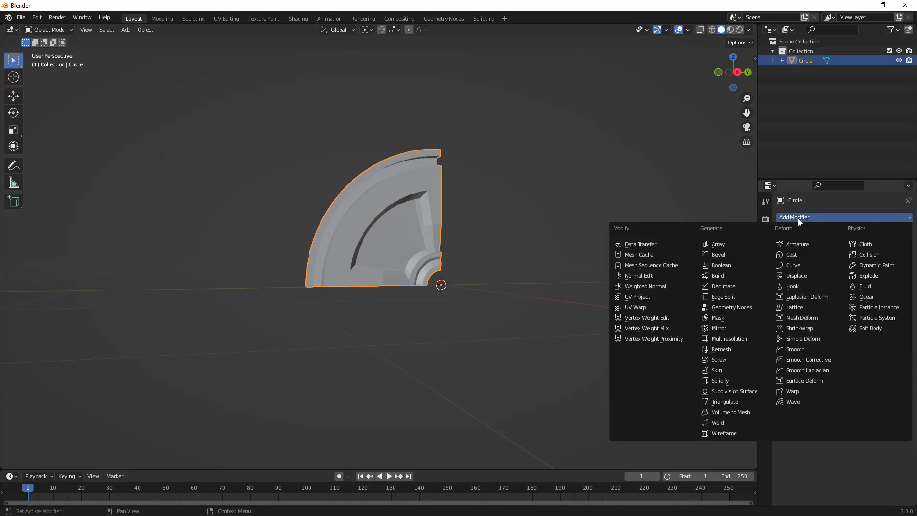
click(711, 391)
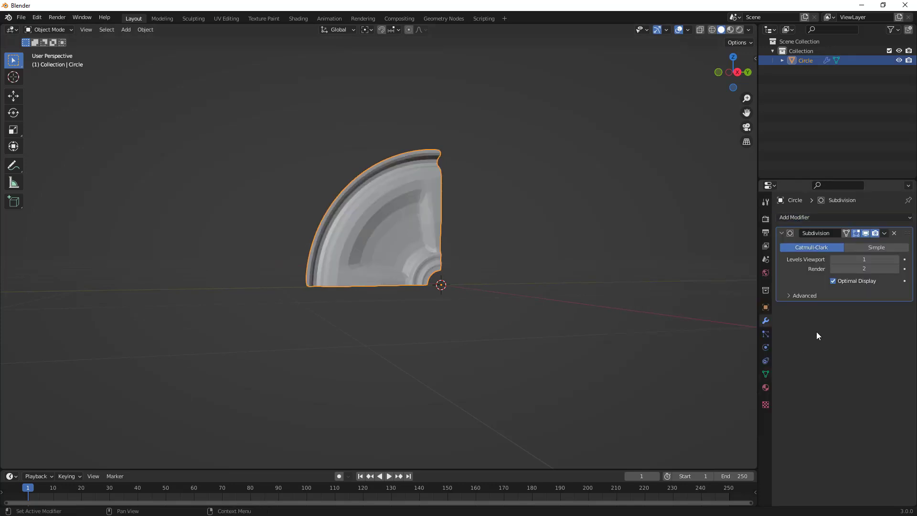
click(897, 259)
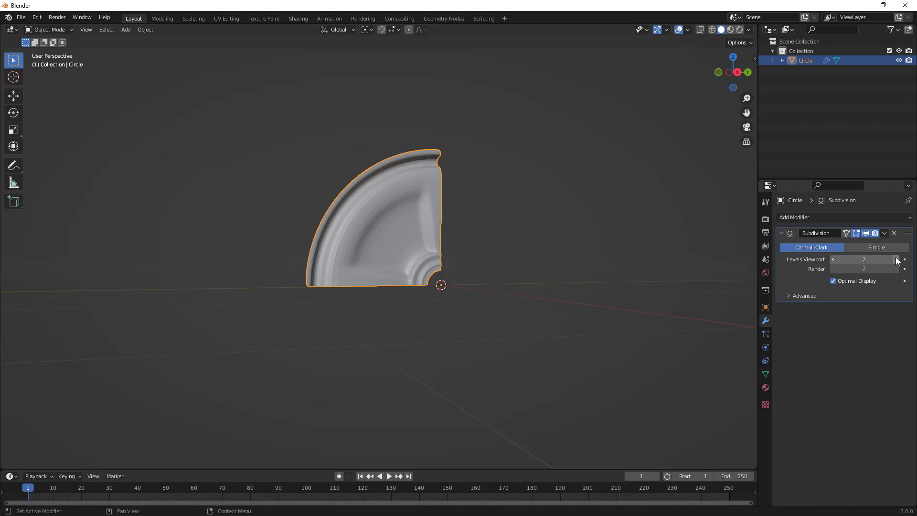
Step: Shade the quarter section smooth
right_click(428, 181)
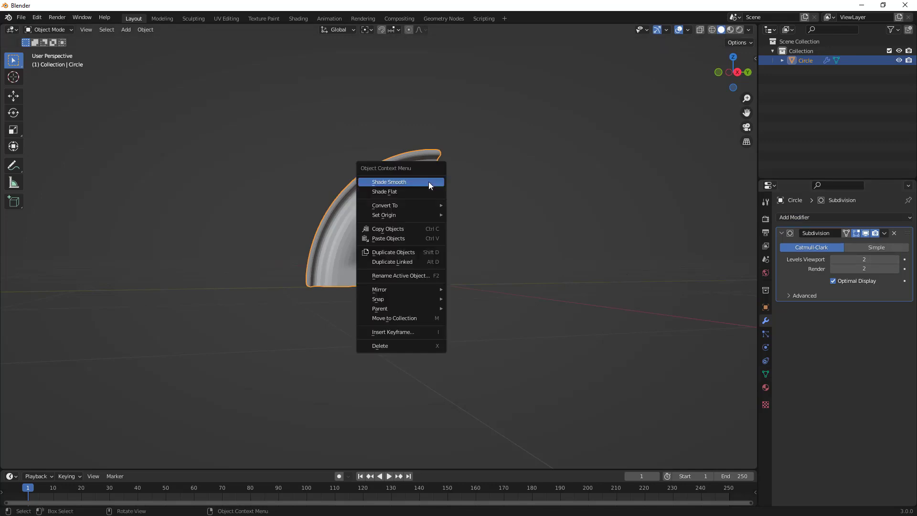
click(427, 182)
mouse_move(428, 210)
middle_down()
mouse_move(417, 234)
mouse_move(402, 220)
mouse_move(367, 230)
mouse_move(398, 228)
mouse_move(405, 248)
mouse_move(410, 233)
mouse_move(392, 268)
middle_up()
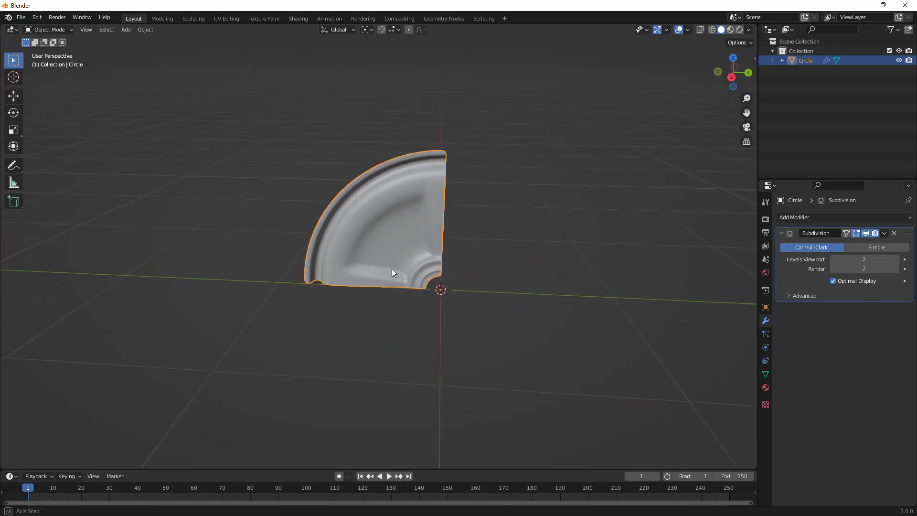
Step: Add a Plain Axes empty at the origin and set its radius to 2.37"
click(492, 257)
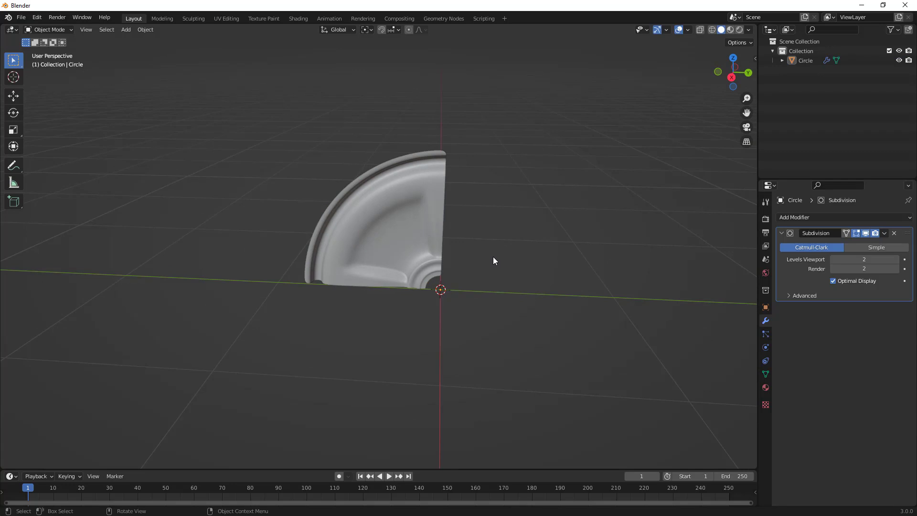
middle_drag(497, 263, 492, 264)
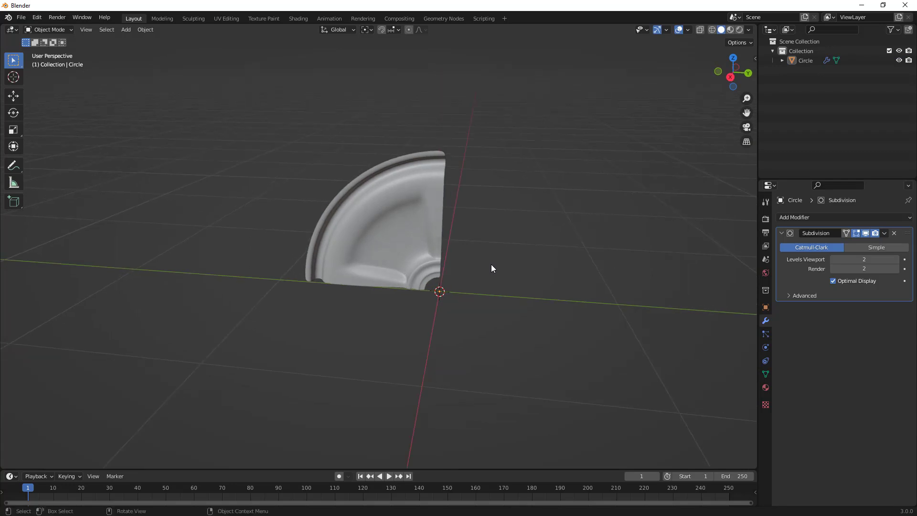
click(130, 30)
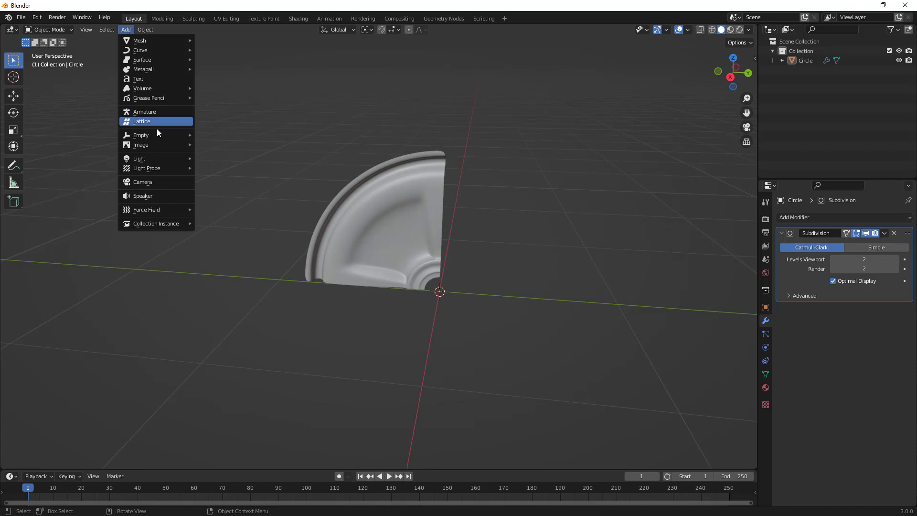
mouse_move(159, 134)
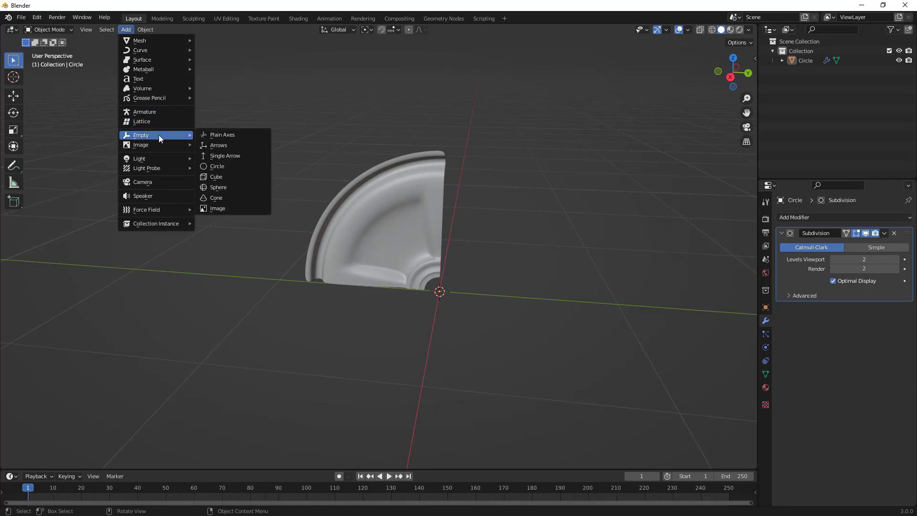
click(223, 136)
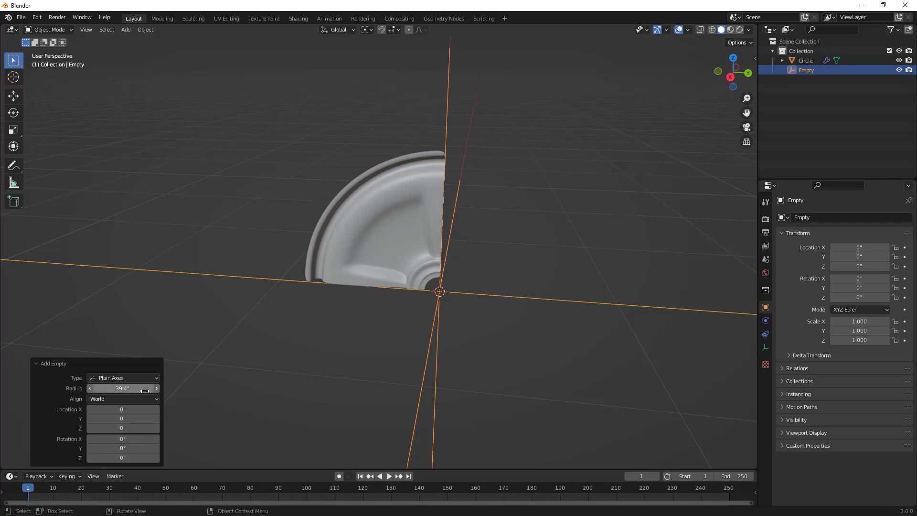
drag(146, 390, 101, 390)
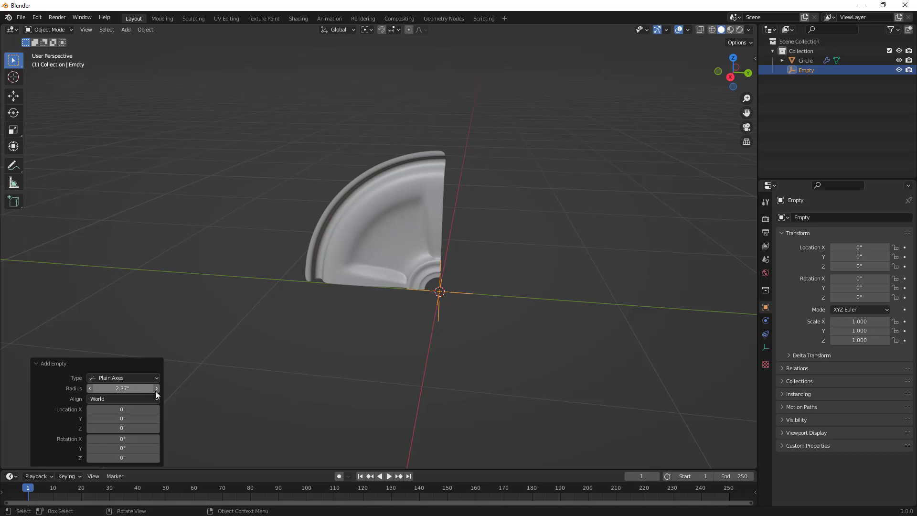
middle_drag(479, 311, 435, 294)
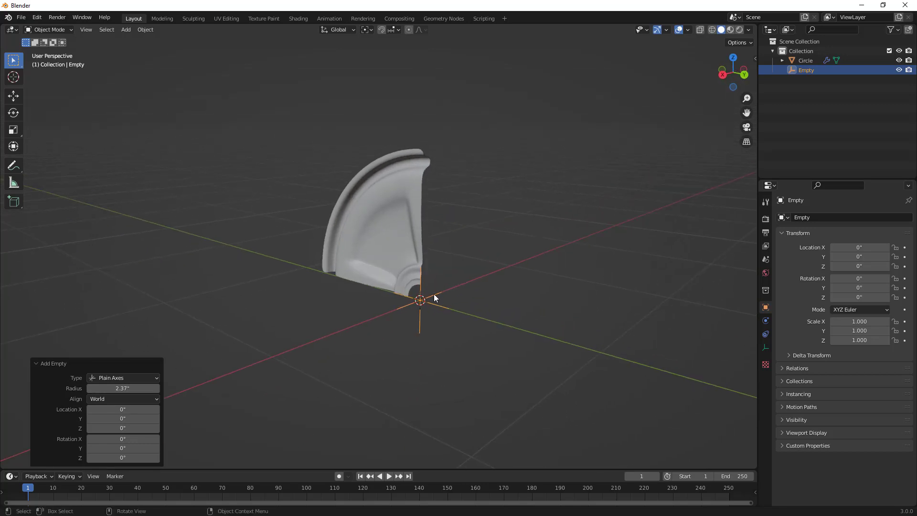
Step: Add an Array modifier, count 2, with Relative Offset off and Object Offset set to Empty
click(399, 218)
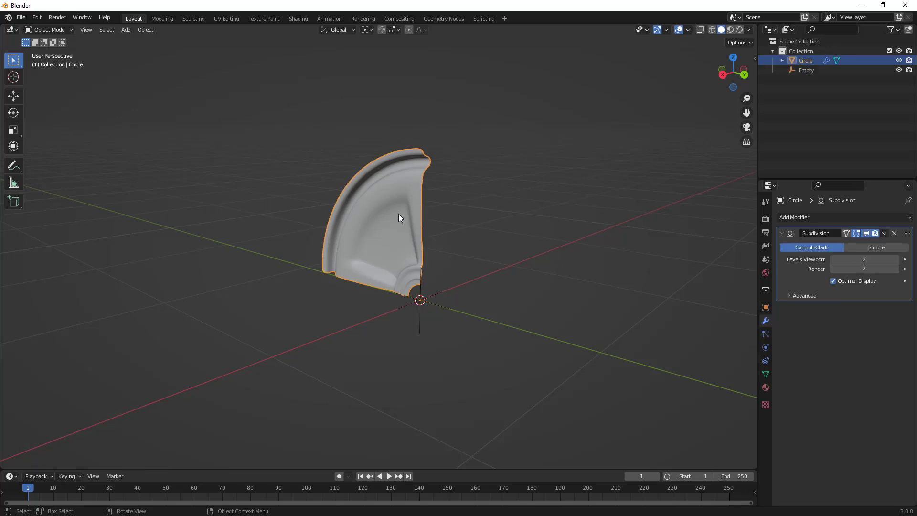
click(788, 217)
click(727, 246)
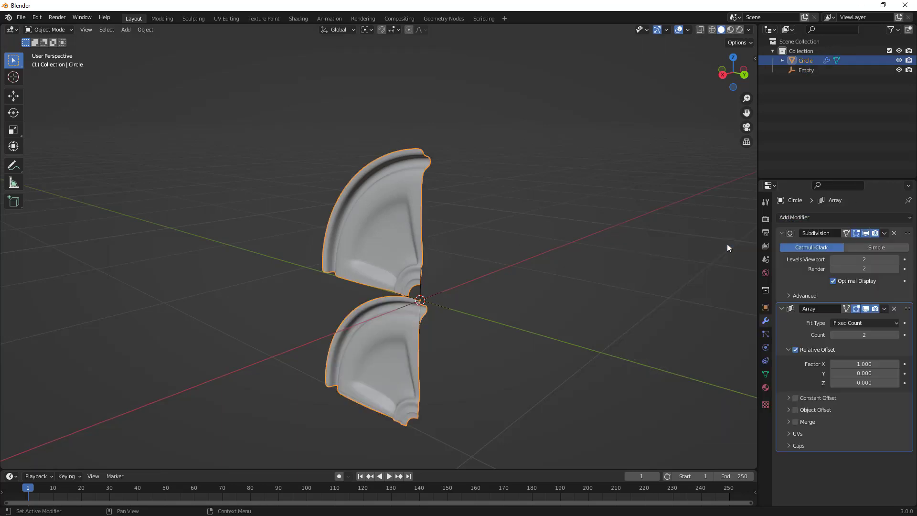
click(795, 349)
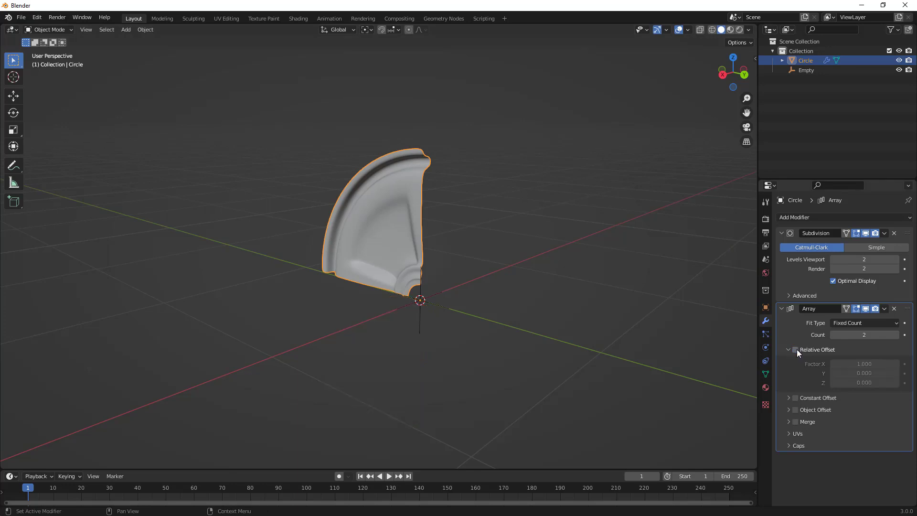
click(788, 409)
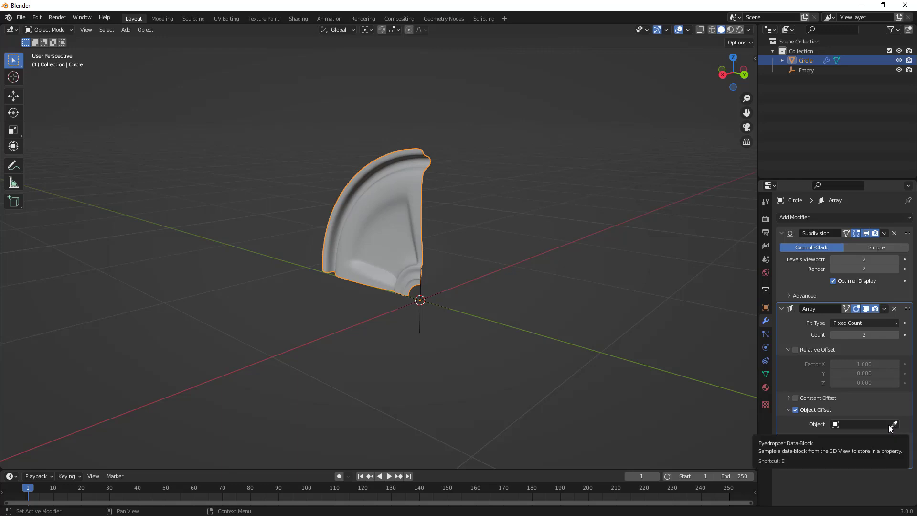
click(835, 424)
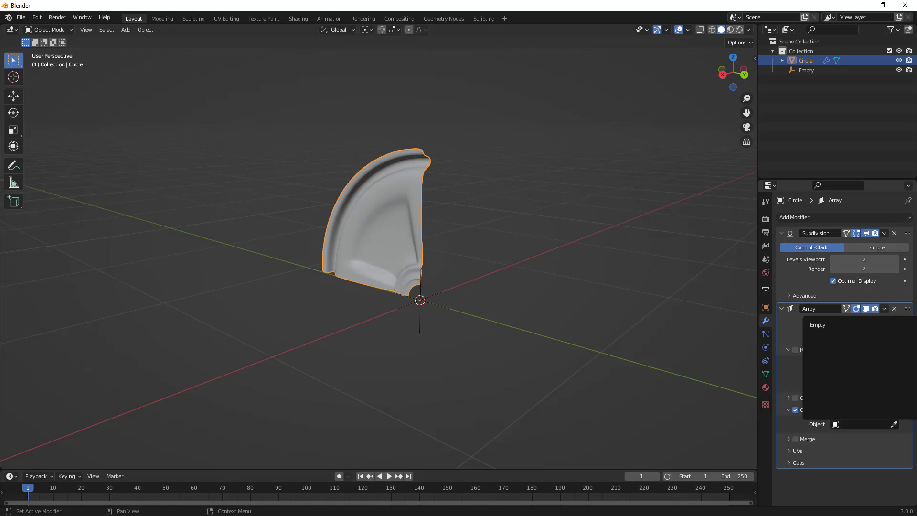
click(823, 325)
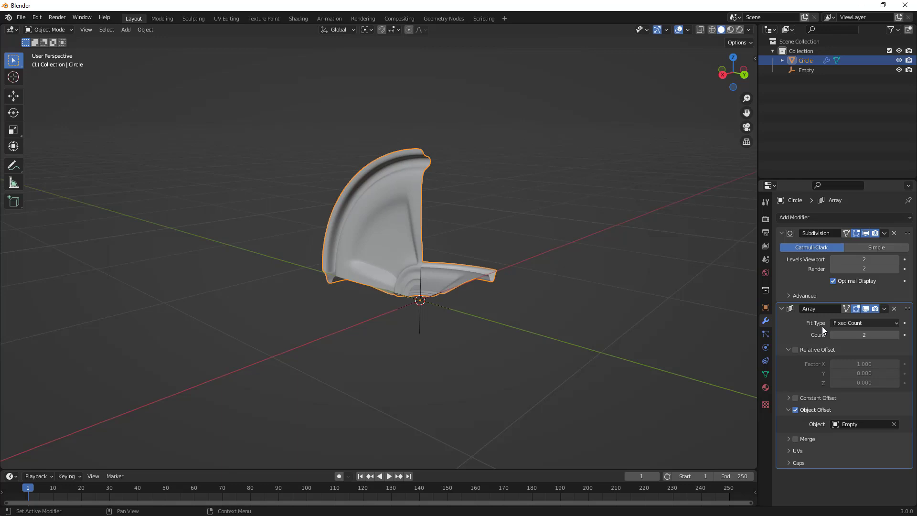
middle_drag(635, 365, 616, 373)
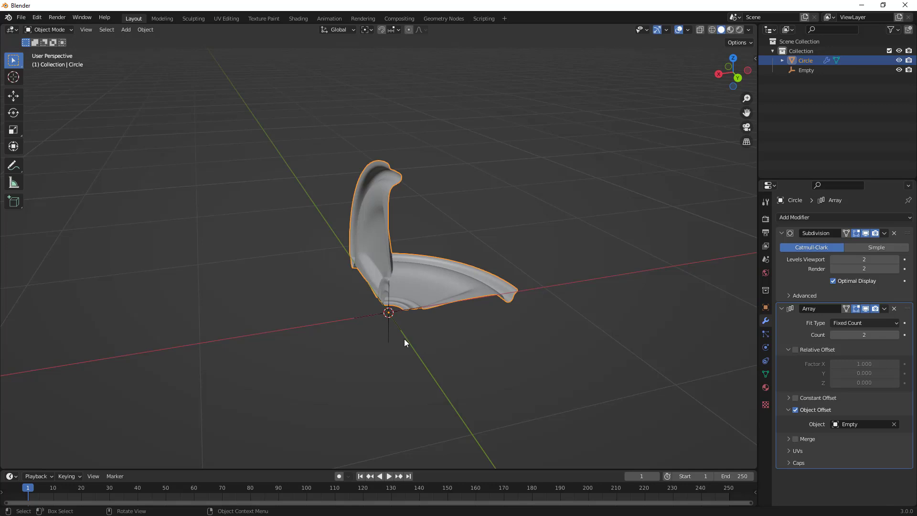
Step: Select the Empty and try rotating it 90° about Y, then freely about X
click(389, 327)
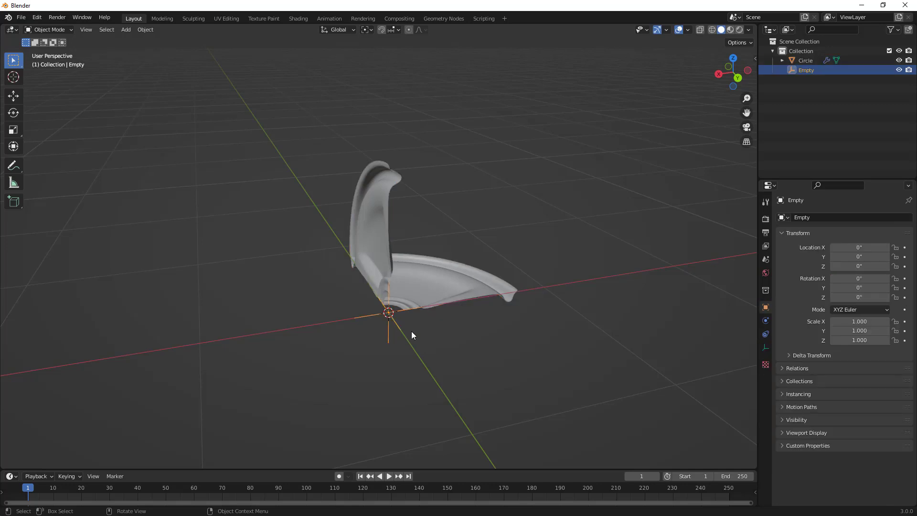
key(r)
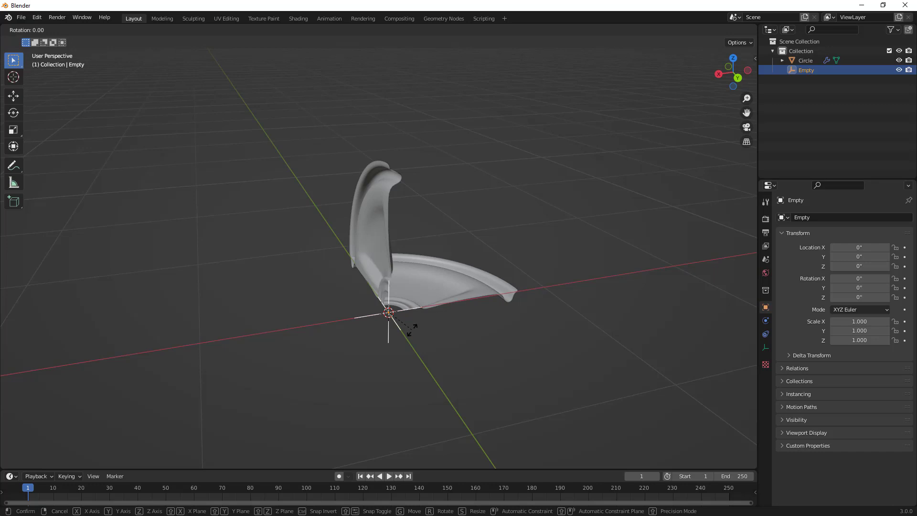
text(y)
text(90)
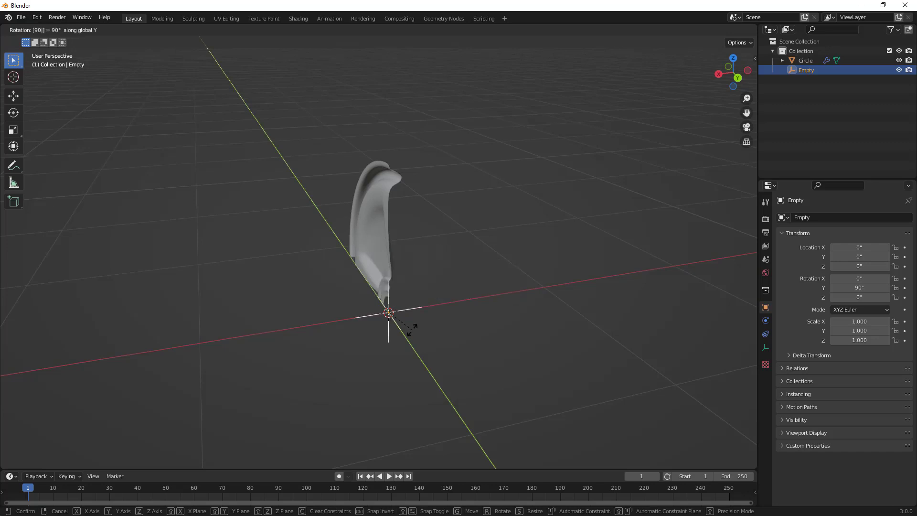
key(Return)
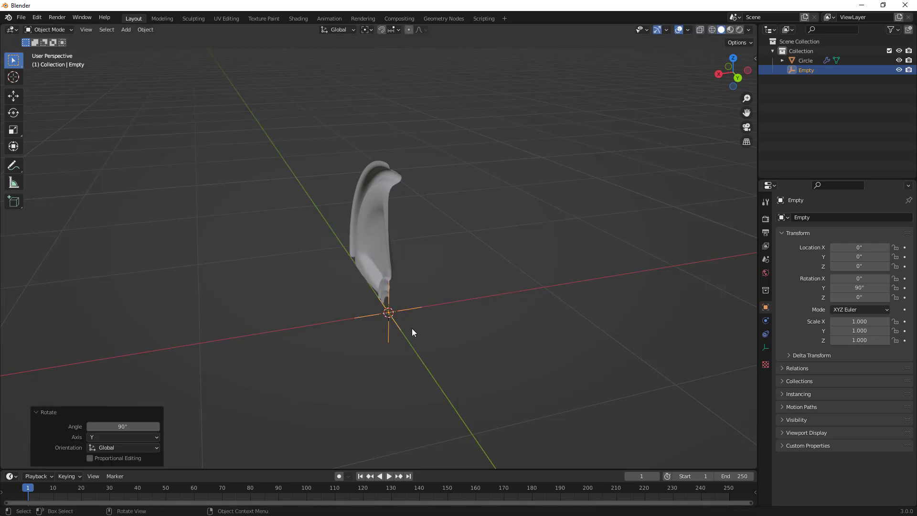
middle_drag(411, 328, 482, 332)
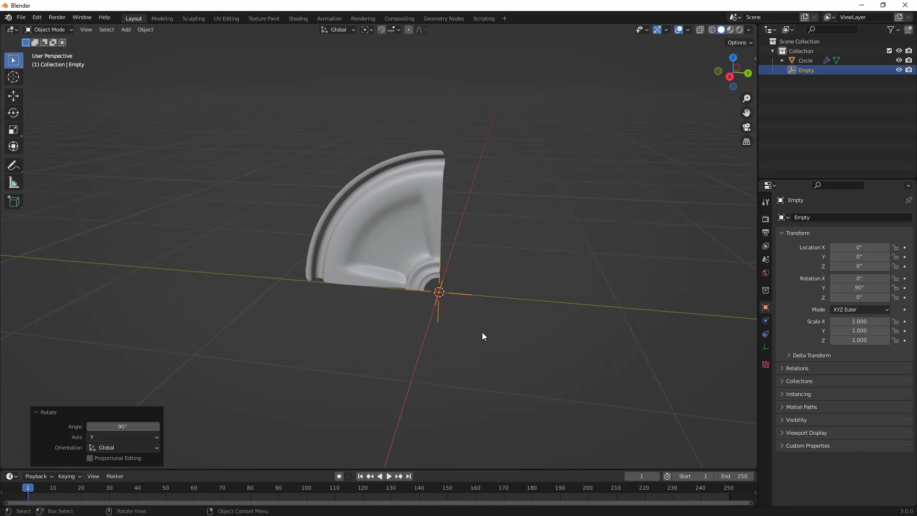
key(r)
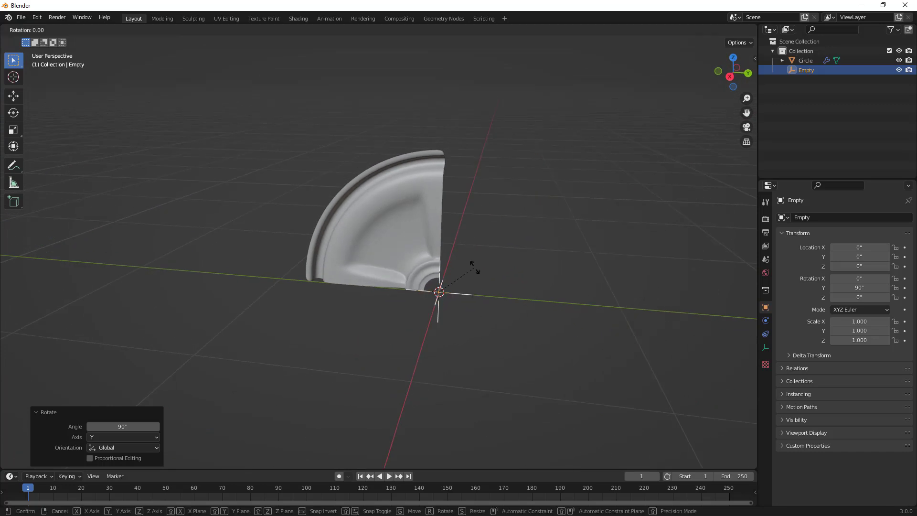
key(x)
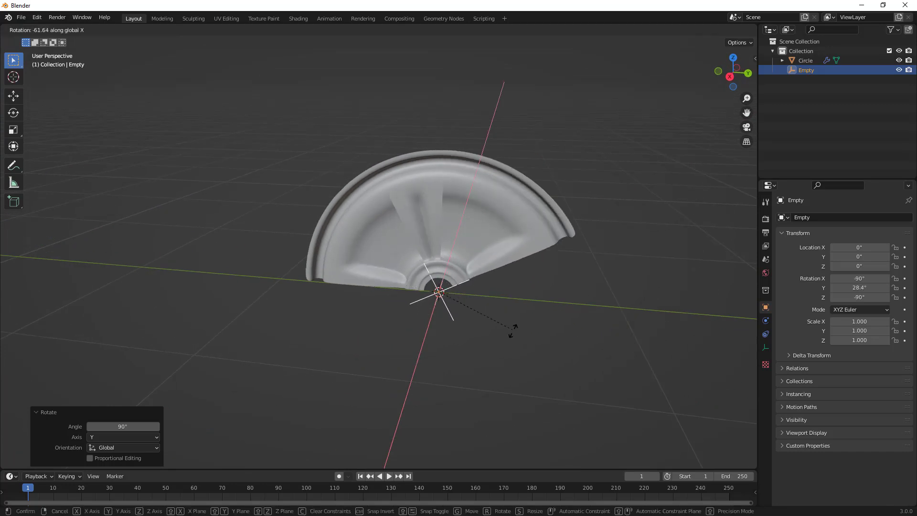
click(527, 373)
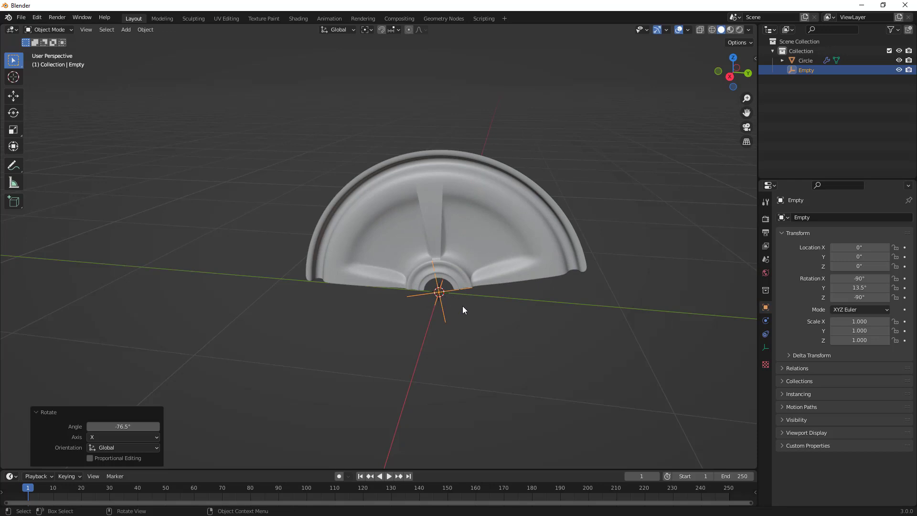
Step: Undo and rotate the Empty exactly 90° about X with rx90
key(ctrl+z)
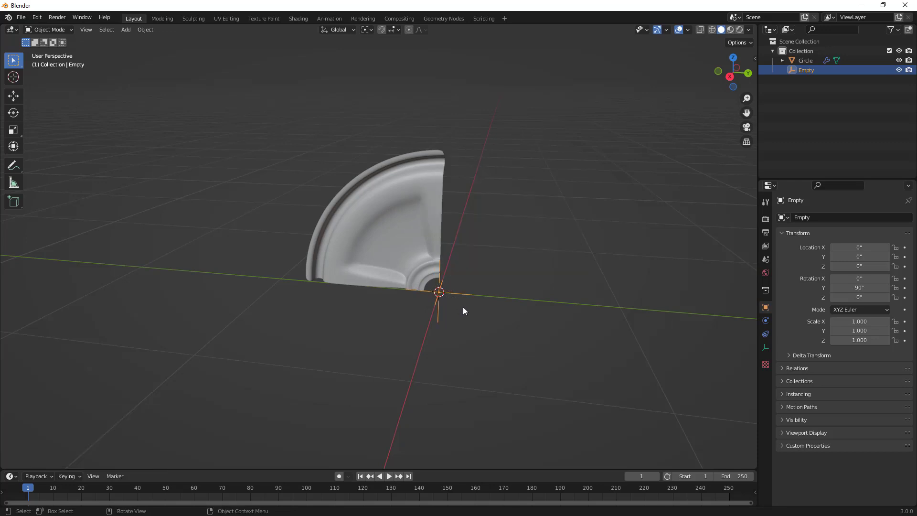
text(rx90)
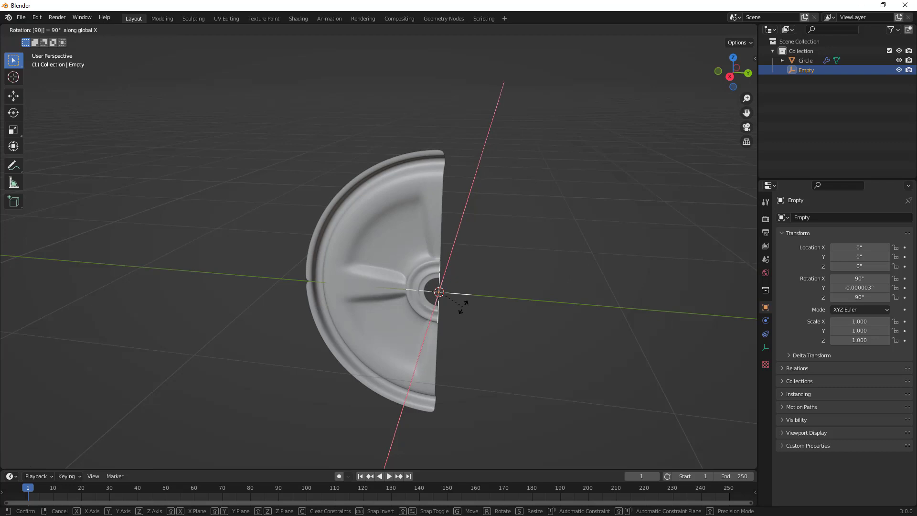
key(Return)
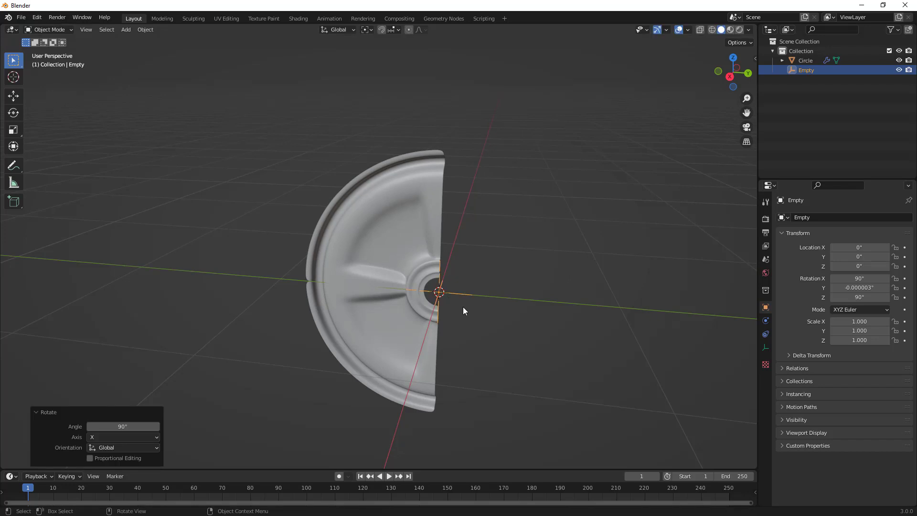
middle_drag(483, 344, 477, 344)
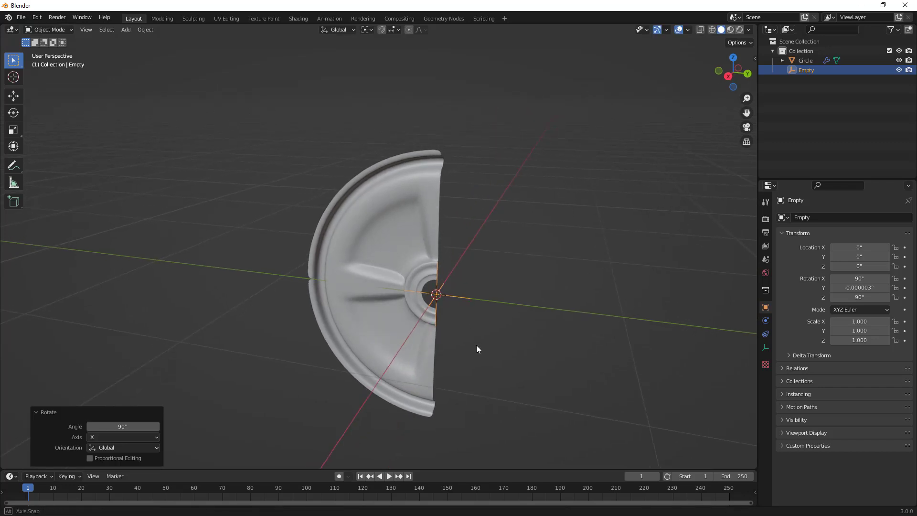
Step: Set the Circle's Array count to 4 and enable Merge on the copies
click(407, 214)
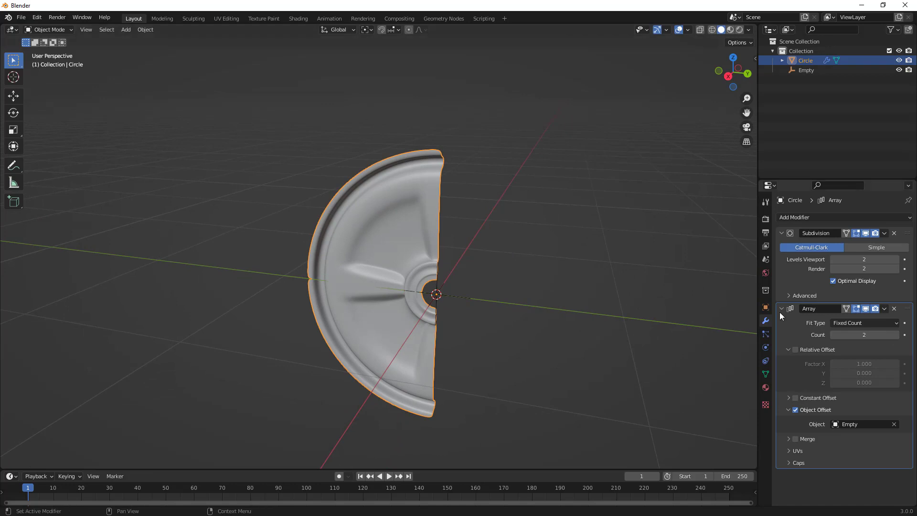
click(896, 335)
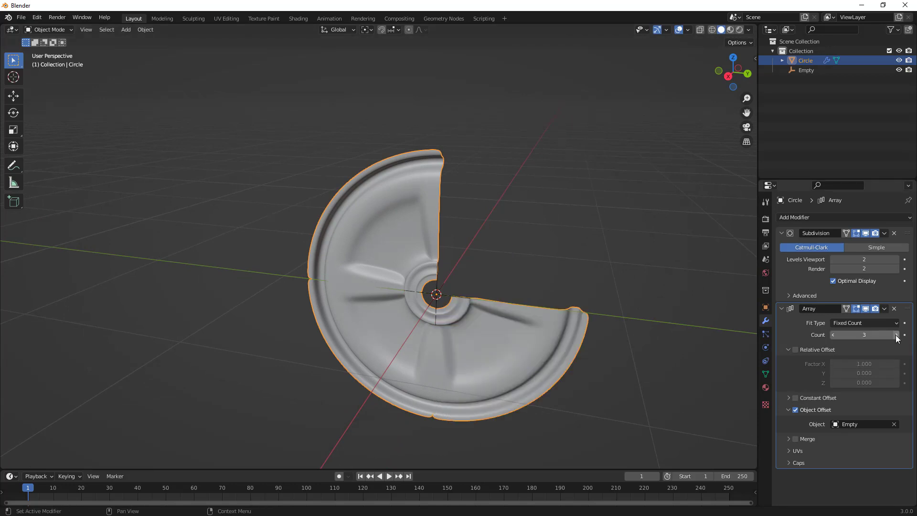
click(896, 335)
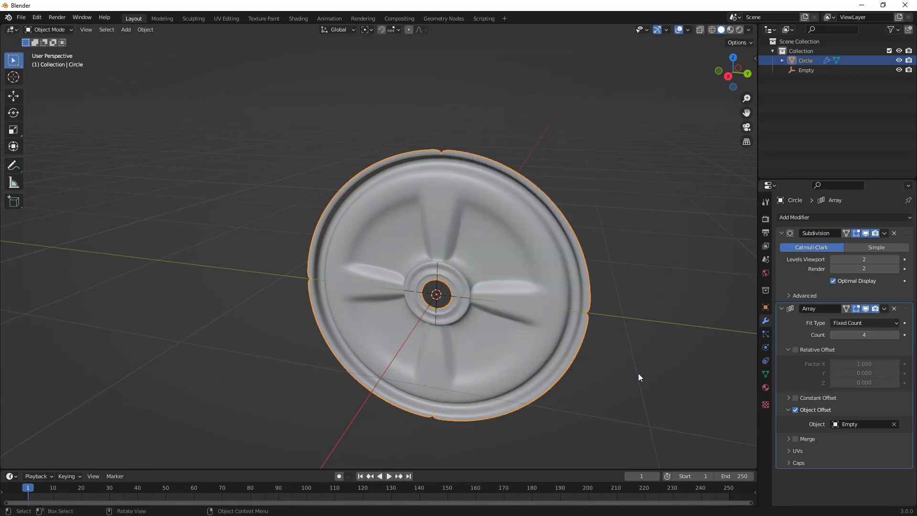
middle_drag(637, 373, 580, 340)
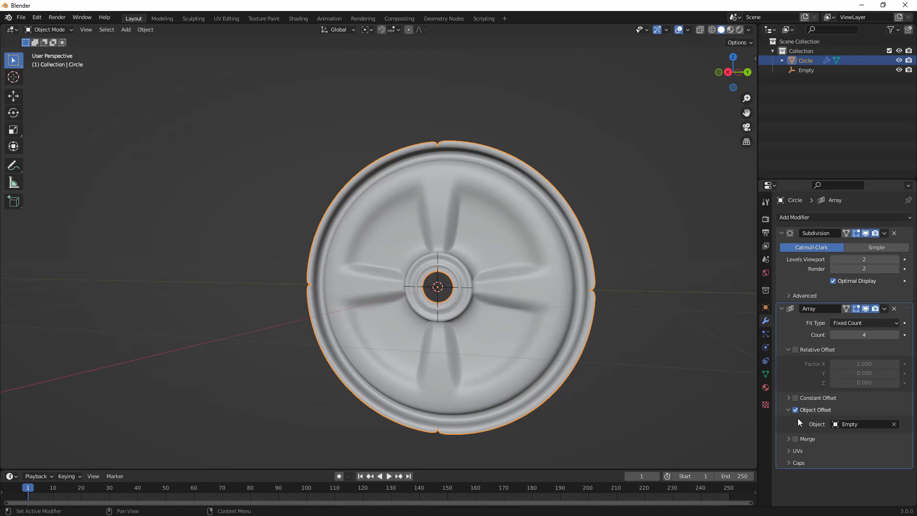
click(795, 439)
click(789, 438)
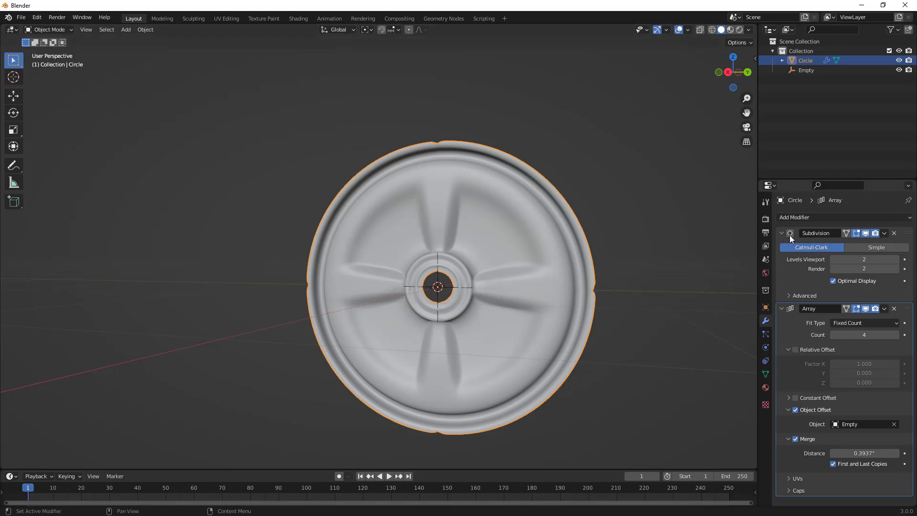
Step: Move the Array modifier above Subdivision and enter Edit Mode on the Circle
click(781, 308)
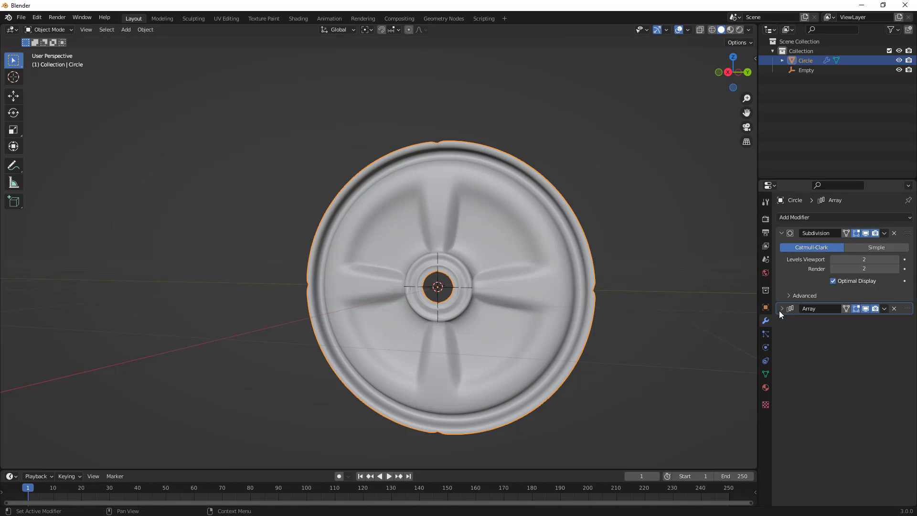
drag(909, 312, 909, 236)
middle_drag(671, 308, 580, 307)
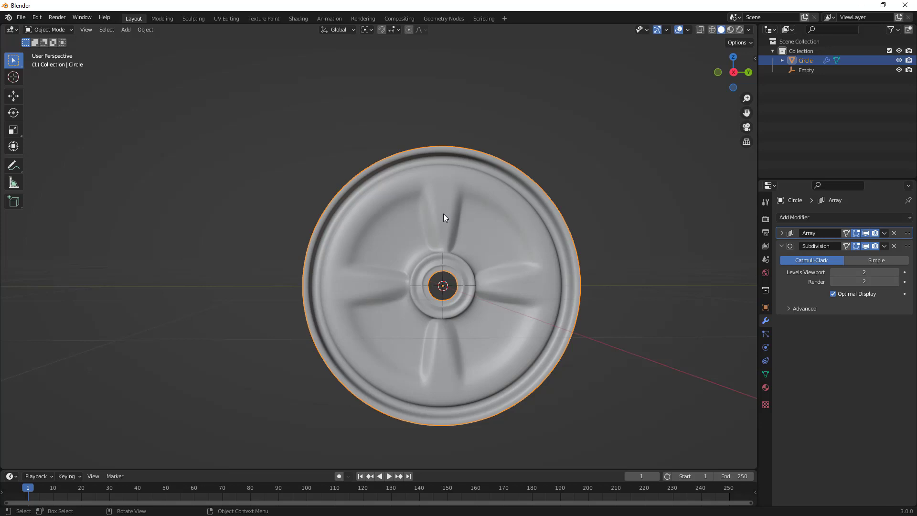
key(Tab)
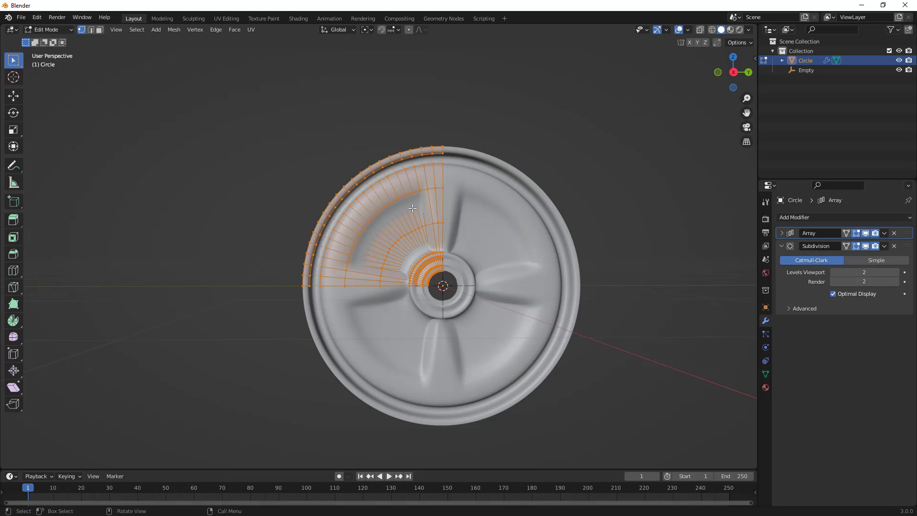
Step: In Right view, add two loop cuts: one across the spoke section and one near the outer rim
click(733, 72)
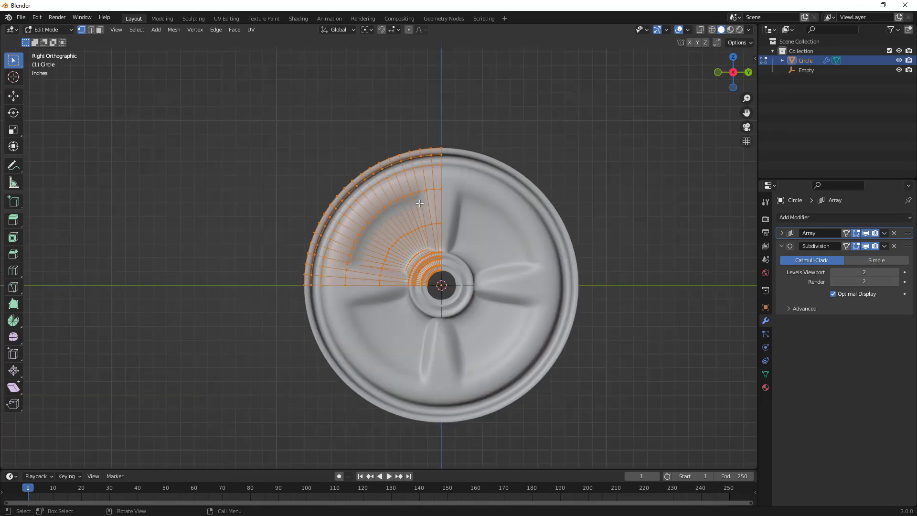
scroll(437, 204, up, 1)
key(alt+a)
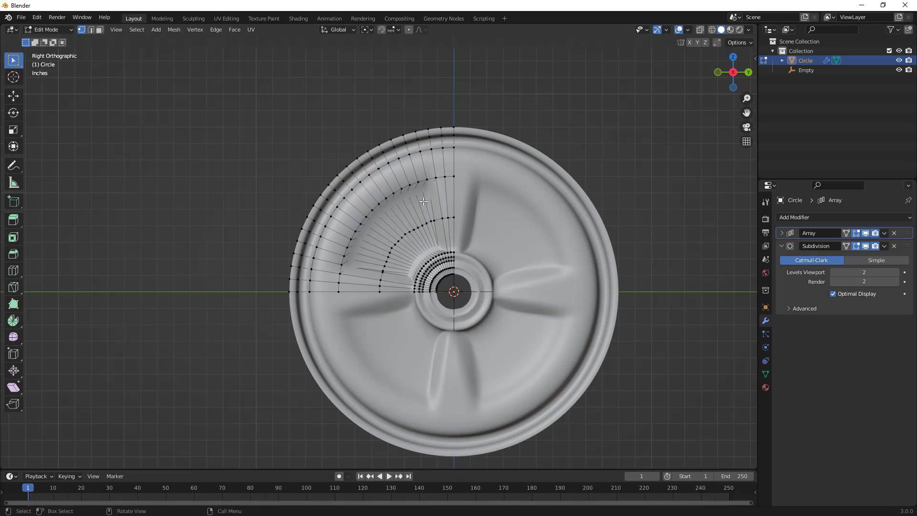
key(ctrl+r)
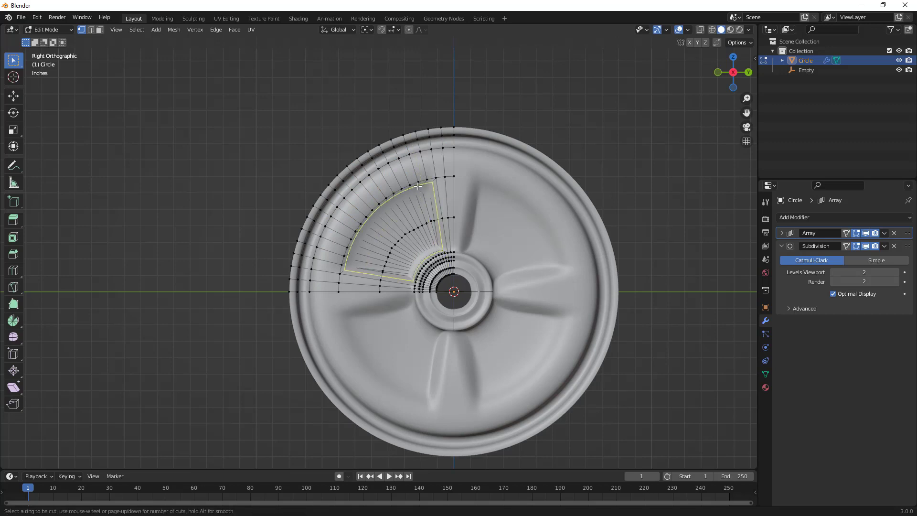
click(417, 186)
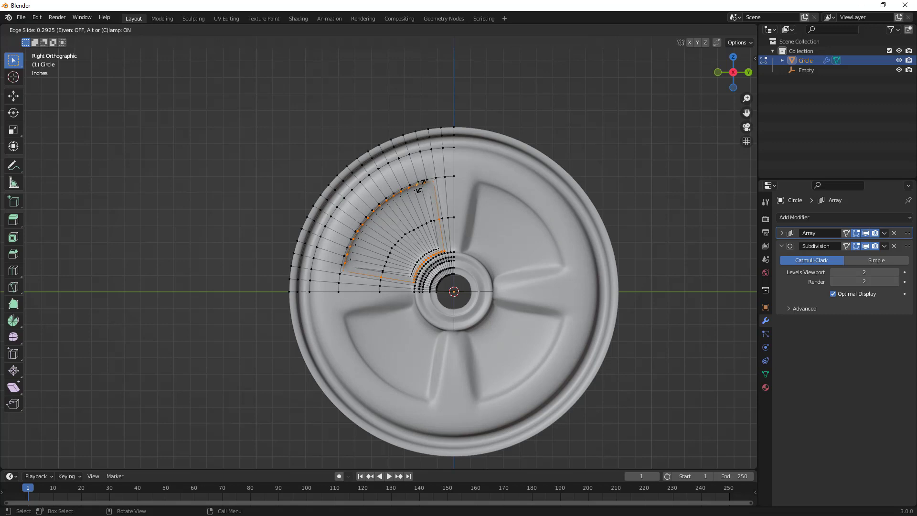
click(420, 186)
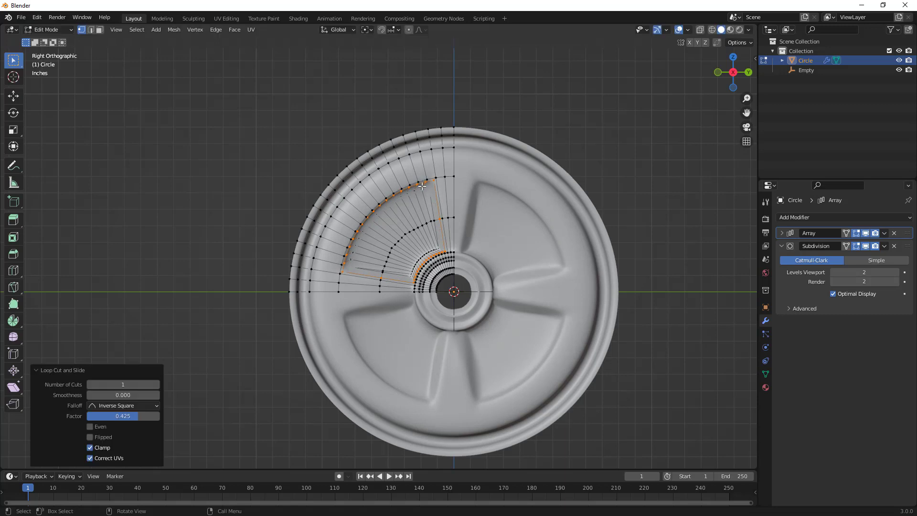
key(ctrl+r)
click(424, 161)
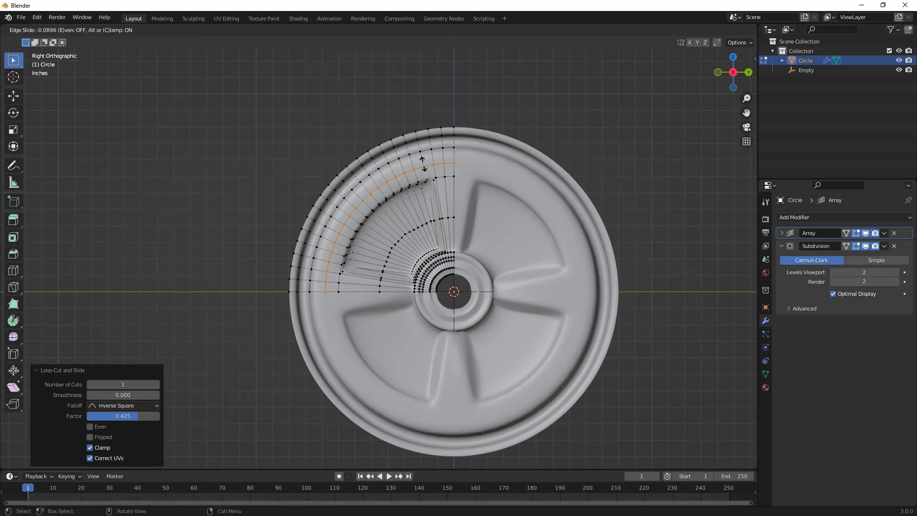
click(423, 163)
Step: Move the outer edge loop 0.55658" along X
middle_drag(417, 173, 464, 175)
key(g)
key(x)
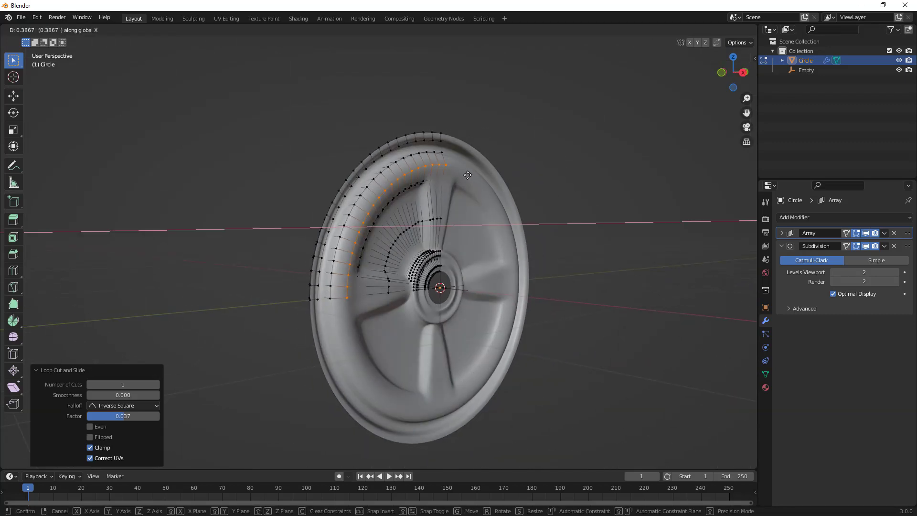
click(469, 176)
middle_drag(444, 191, 409, 154)
Step: Select the outer rim loop, move it along X, and set the pivot point to 3D Cursor
alt+click(431, 154)
key(g)
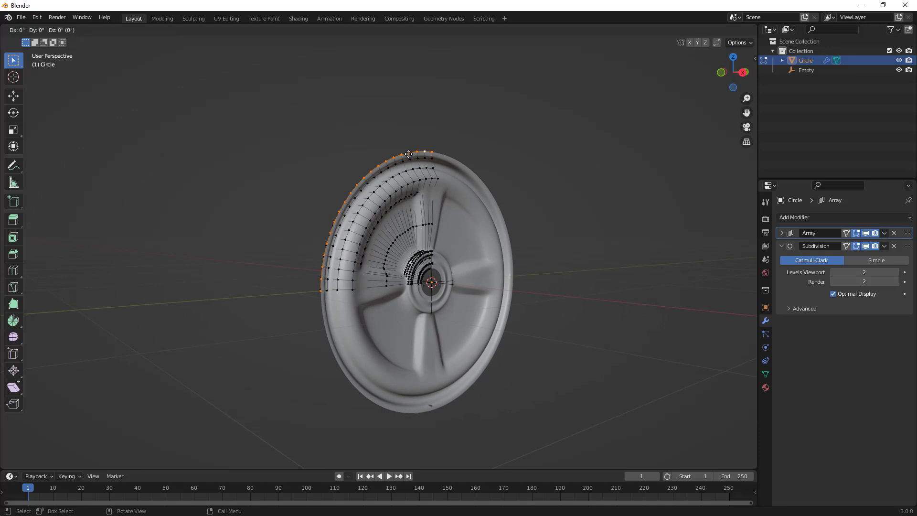
click(406, 162)
middle_drag(406, 163, 373, 56)
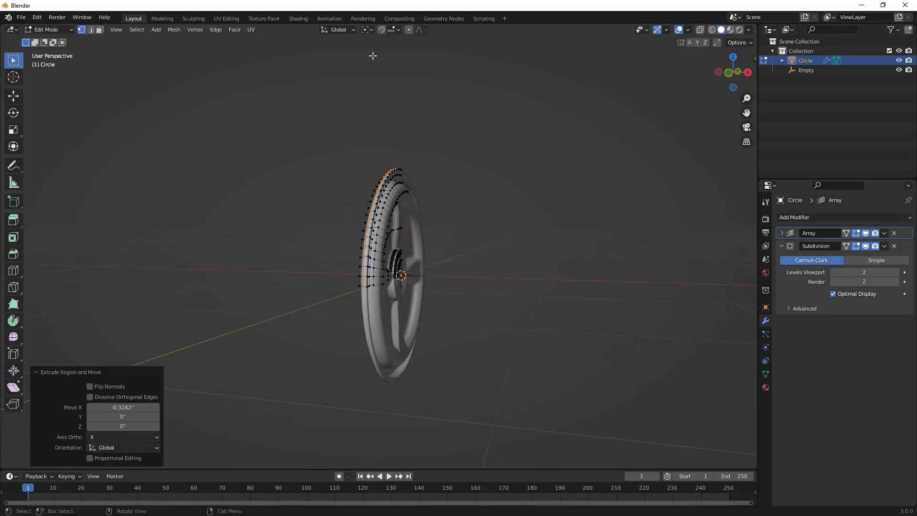
click(372, 29)
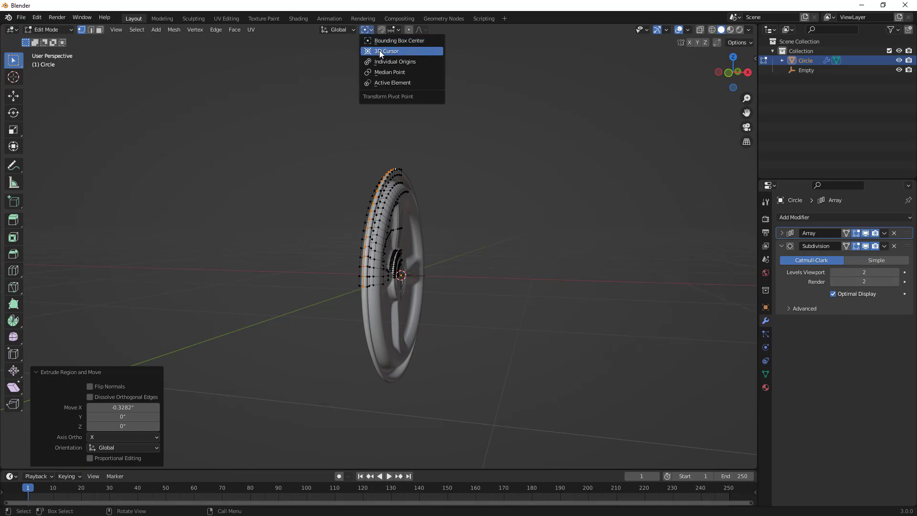
click(379, 51)
middle_drag(374, 115, 413, 157)
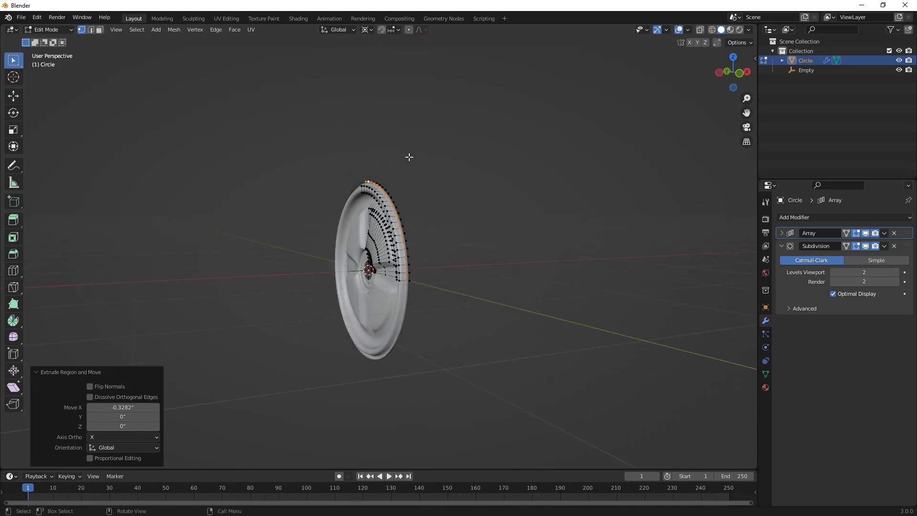
Step: Scale the rim loop outward, then extrude it along X
key(g)
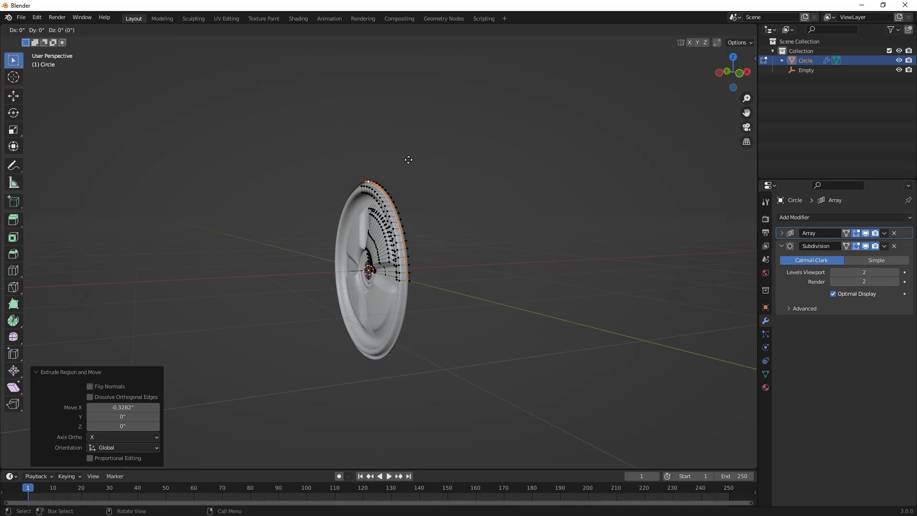
key(s)
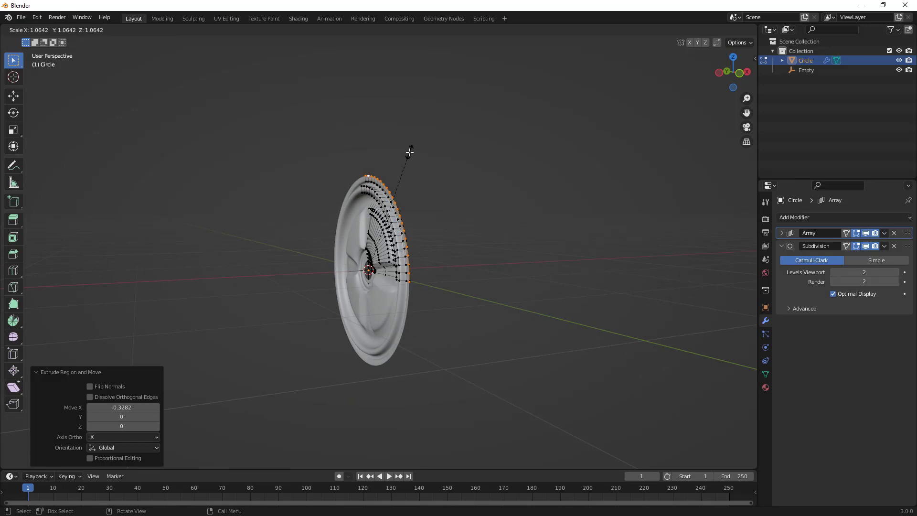
click(409, 152)
key(e)
key(x)
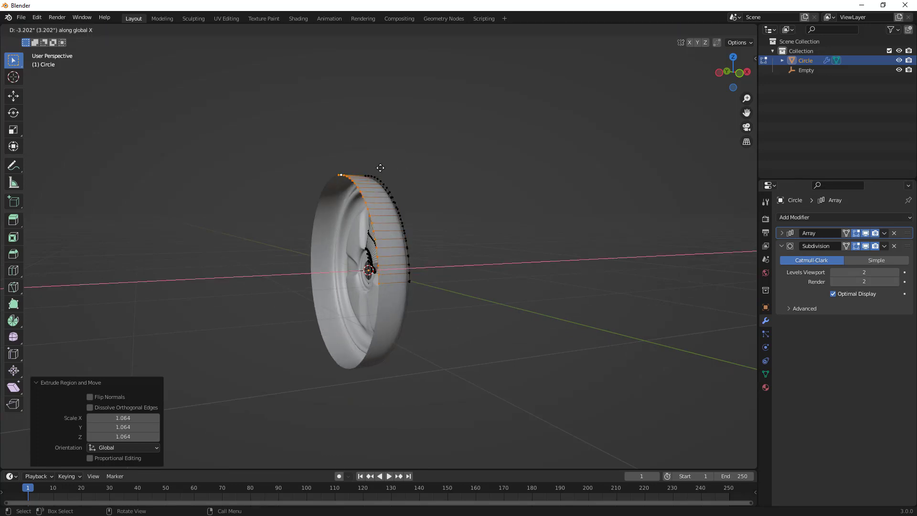
click(394, 168)
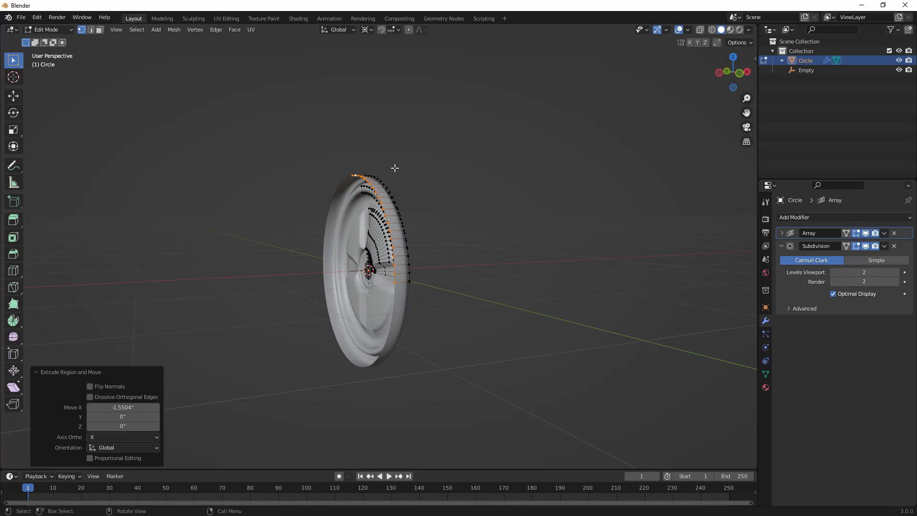
Step: Extrude the rim loop shrunk to 0.968, then extrude it -3.475" along X into a deep barrel
key(e)
key(s)
click(394, 171)
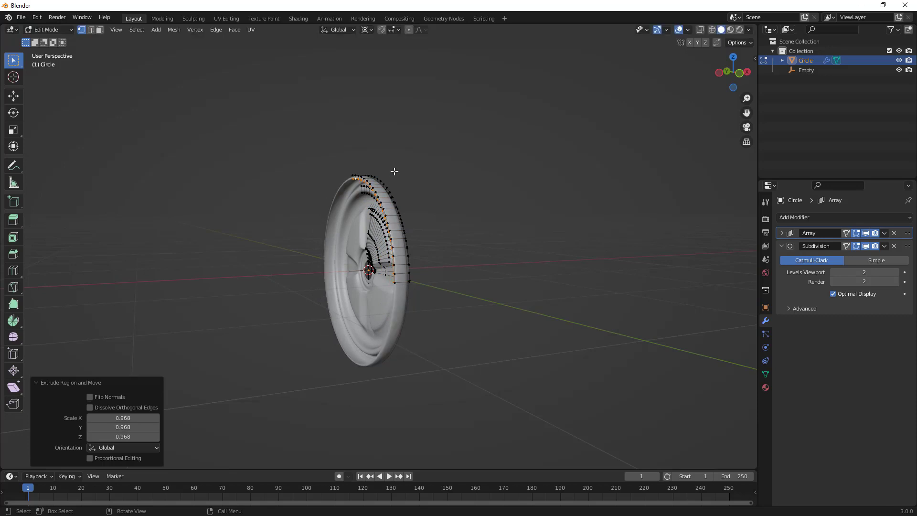
key(e)
key(x)
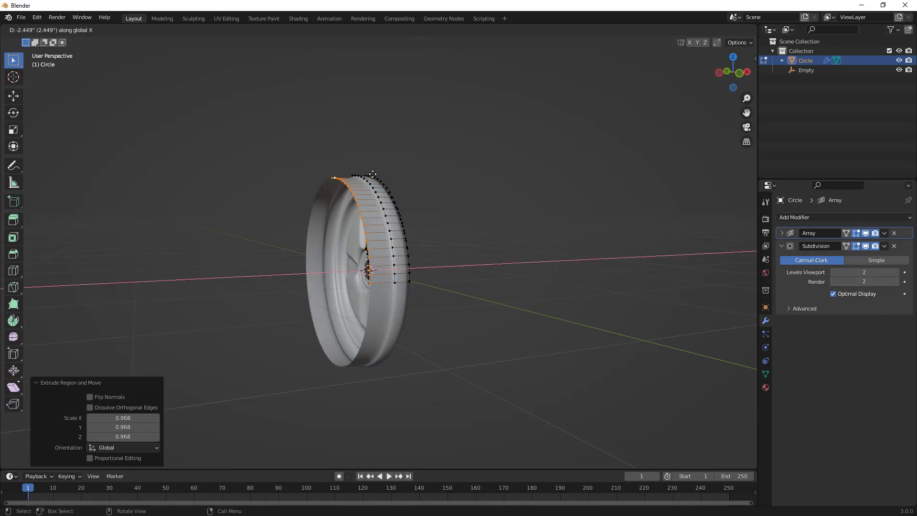
click(365, 174)
middle_drag(503, 222, 300, 234)
middle_drag(503, 236, 512, 165)
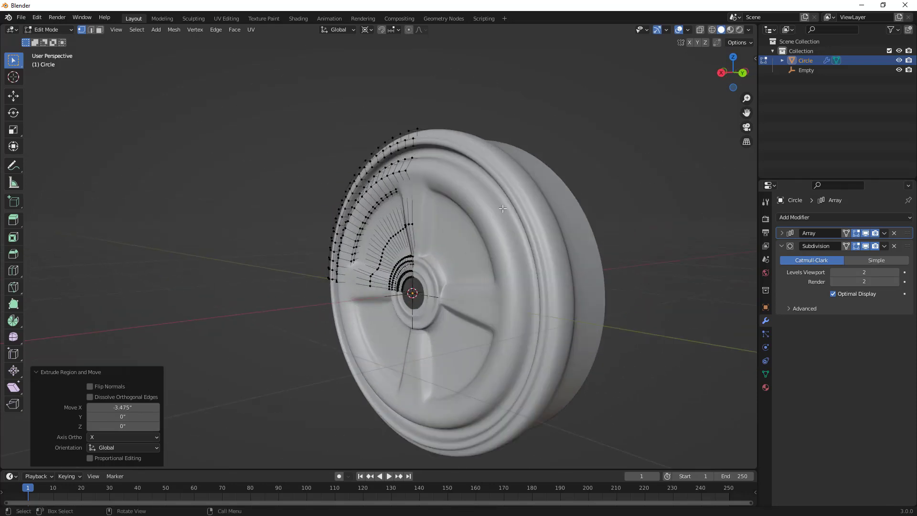
middle_drag(560, 188, 509, 157)
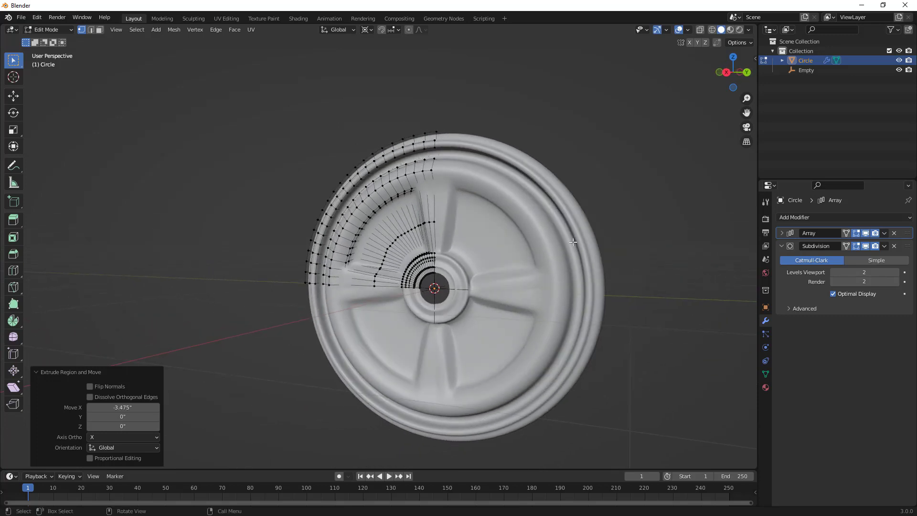
Step: Leave Edit Mode, snap to Right Orthographic view, recentre the wheel, and re-enter Edit Mode
key(Tab)
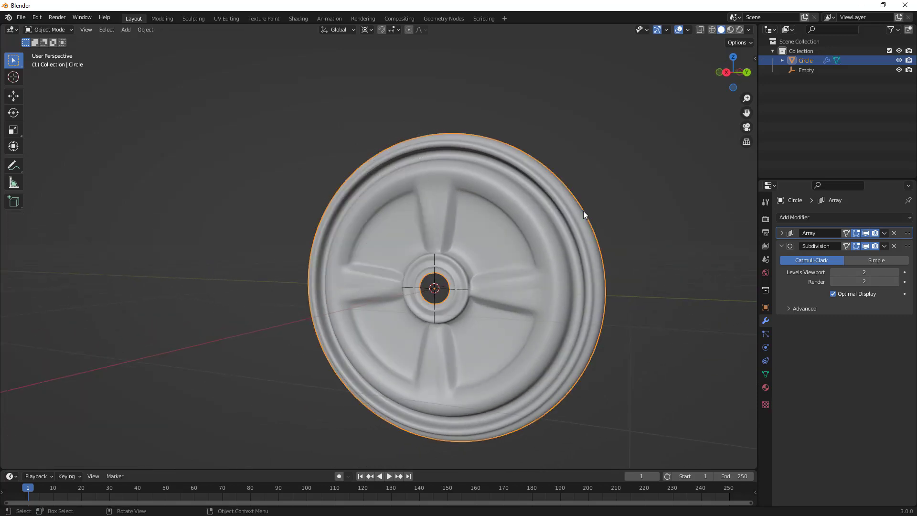
middle_drag(525, 228, 572, 223)
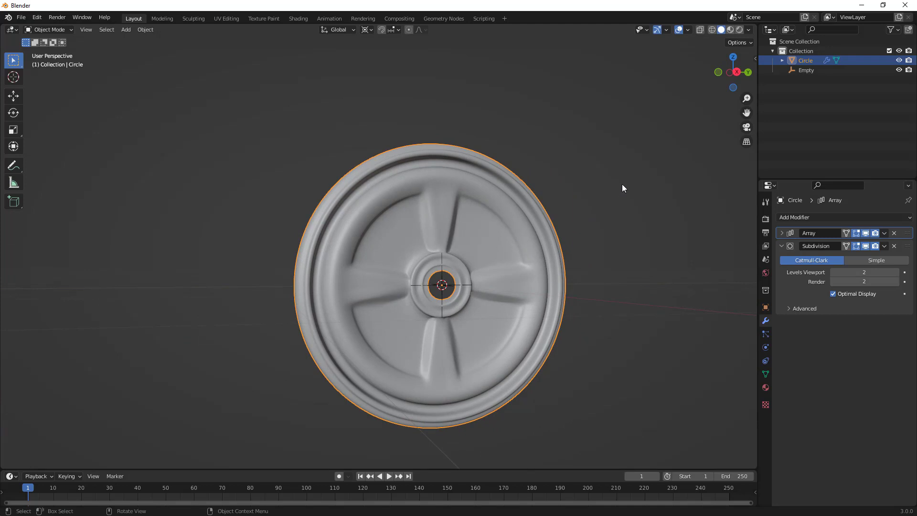
click(727, 77)
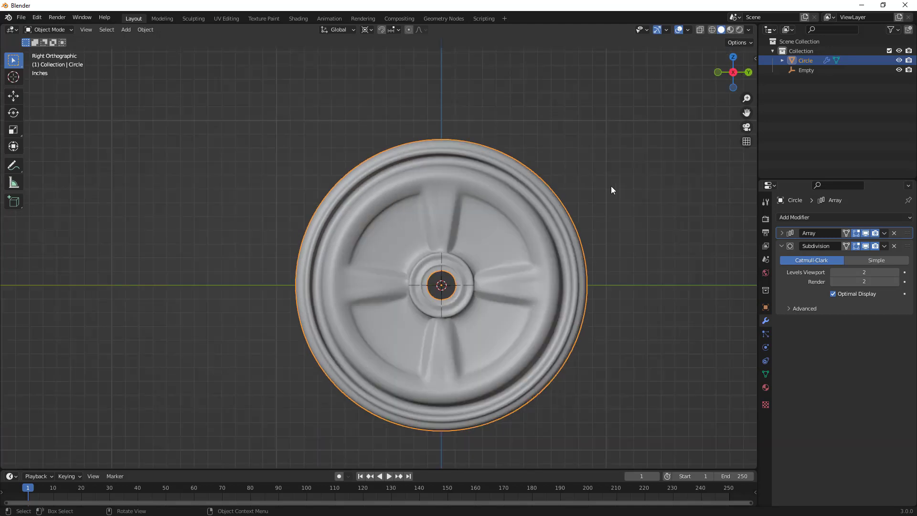
shift+middle_drag(620, 194, 565, 159)
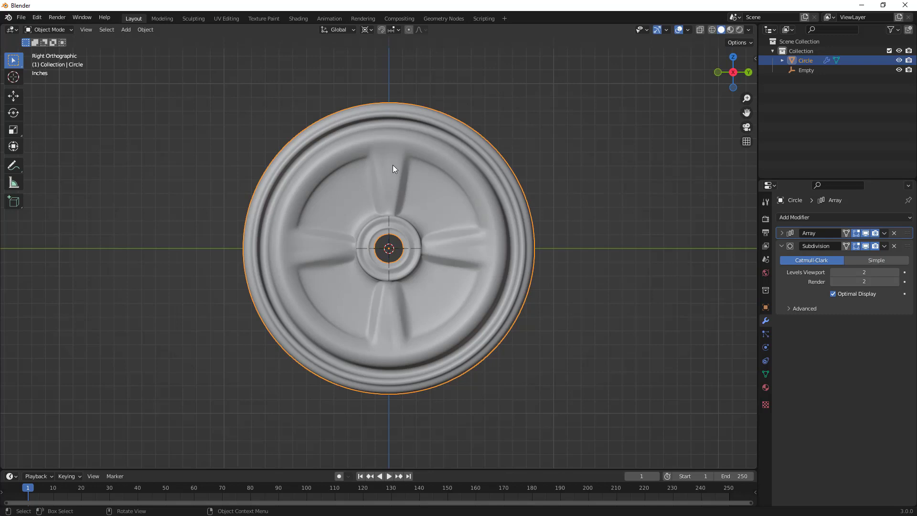
key(Tab)
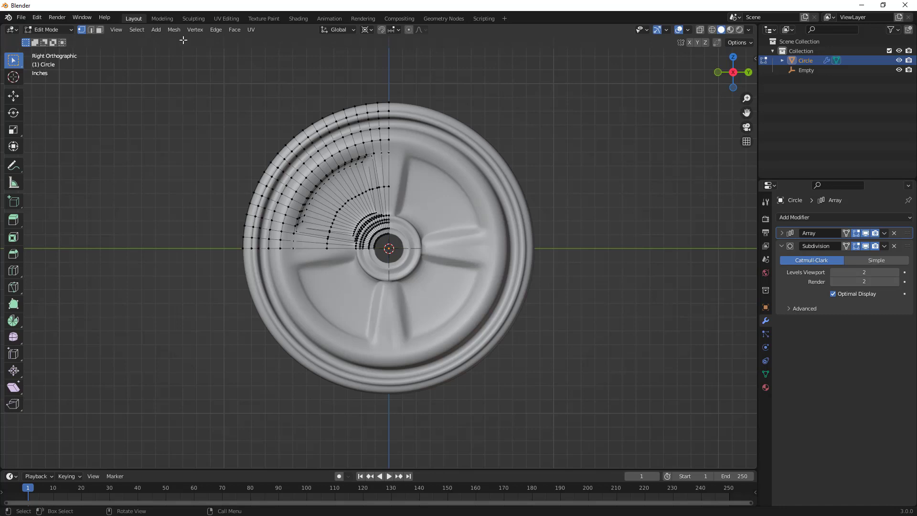
Step: Select all vertices, apply Mesh > Normals > Recalculate Outside, and return to Object Mode
click(170, 30)
key(a)
click(174, 30)
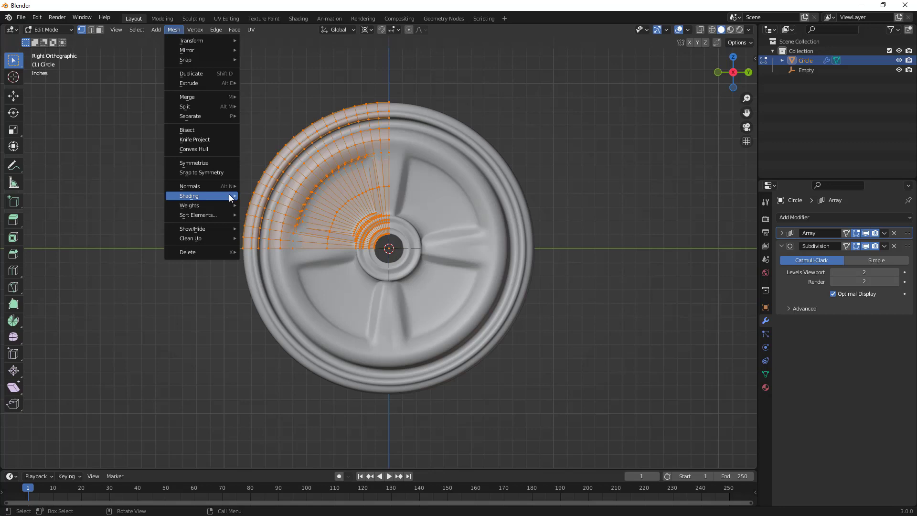
mouse_move(218, 186)
click(282, 195)
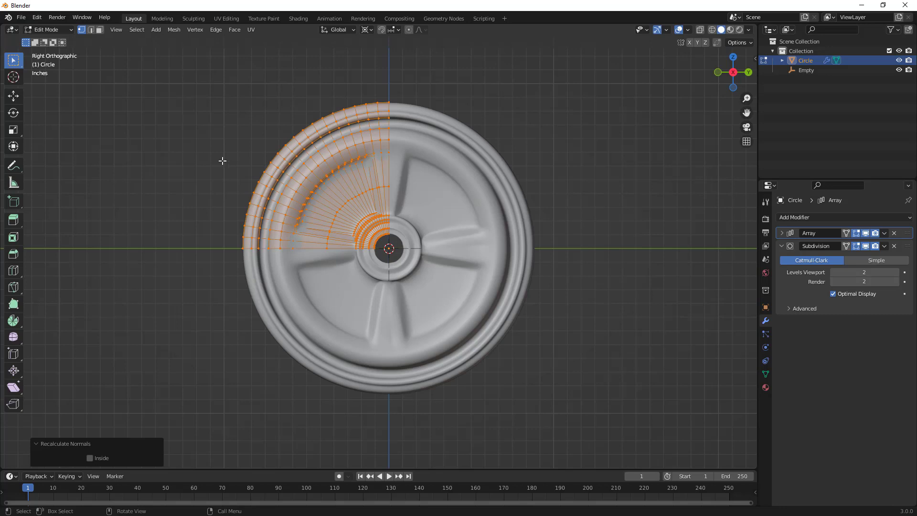
key(Tab)
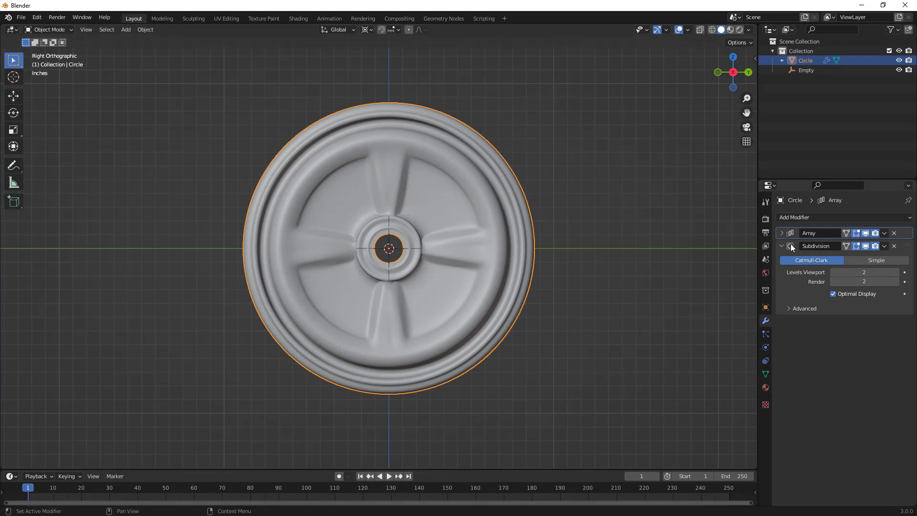
Step: Set the Array Merge Distance to 0.38" after trying 0.5 and 0.3, then collapse the panel
click(781, 233)
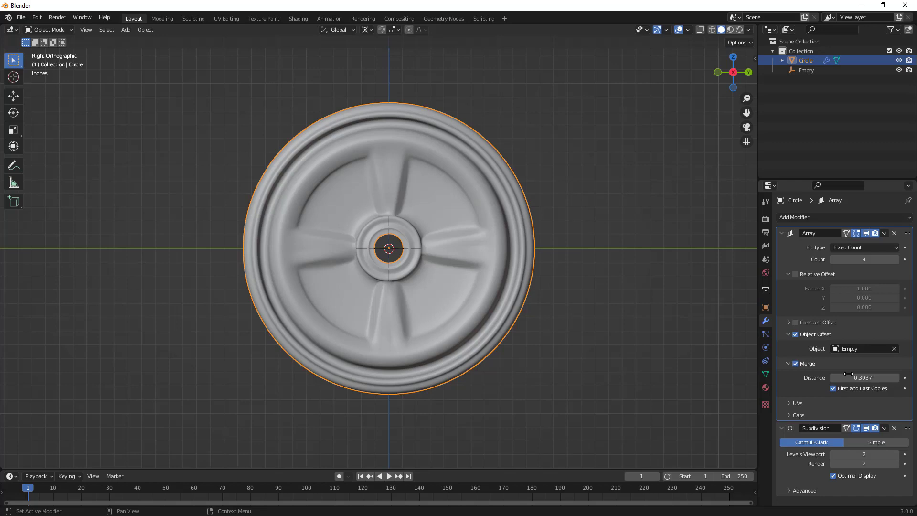
drag(848, 373, 864, 373)
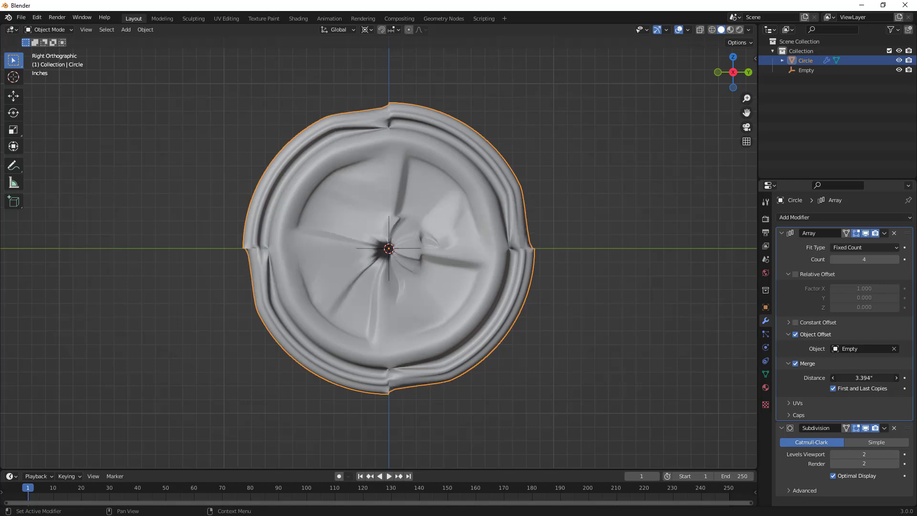
mouse_move(864, 377)
mouse_down()
mouse_move(830, 378)
mouse_move(867, 378)
mouse_up()
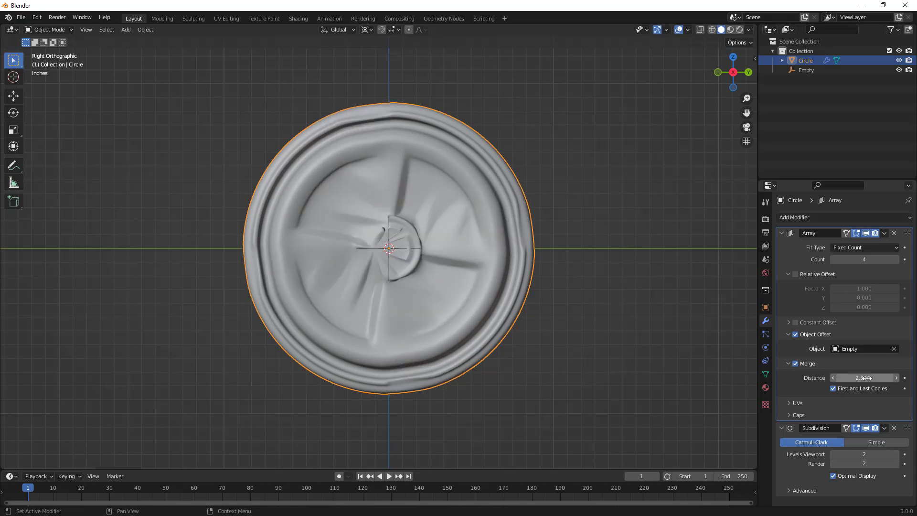
click(867, 378)
text(.5)
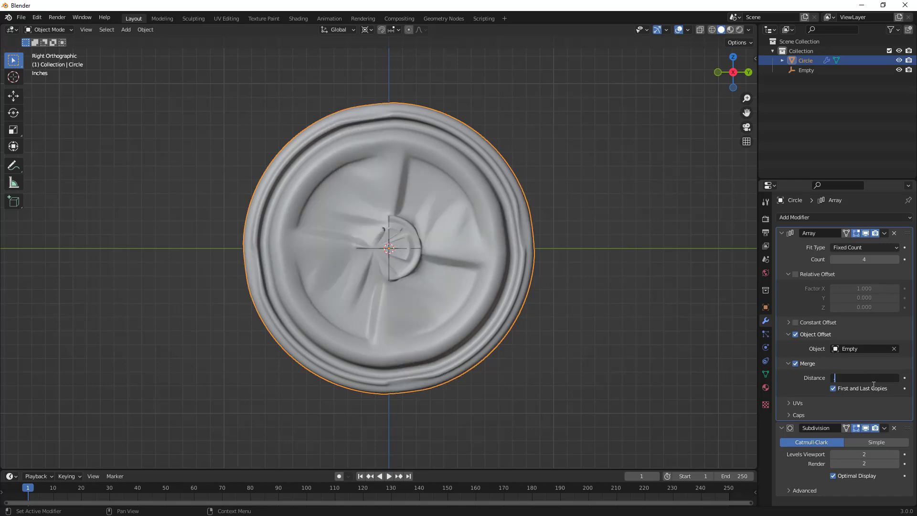
key(Return)
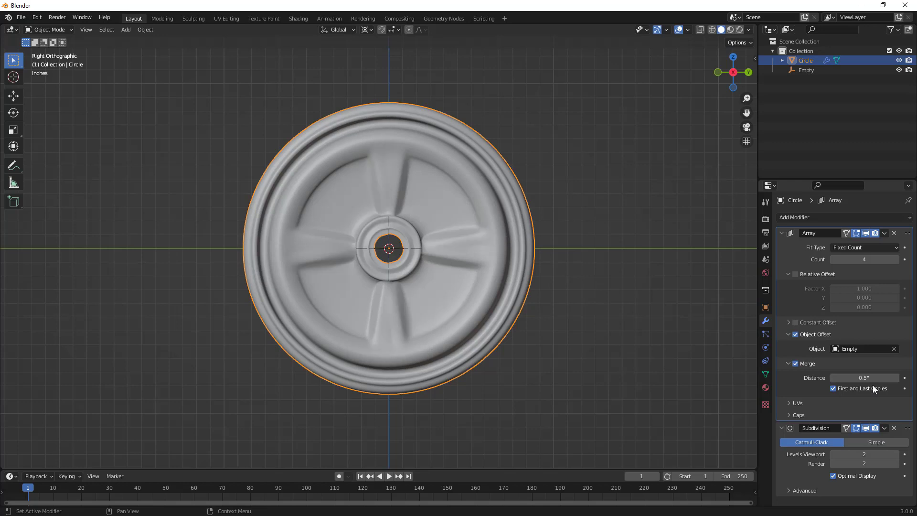
click(870, 377)
text(.38)
key(Return)
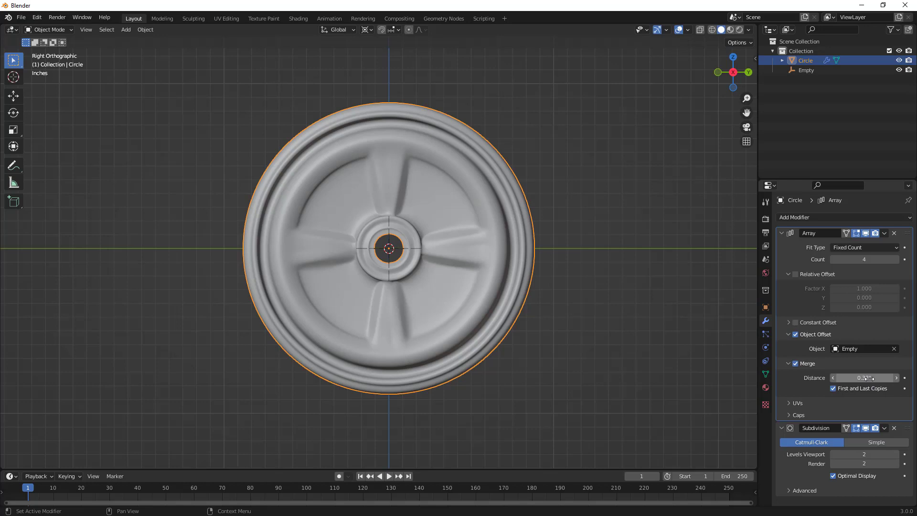
drag(867, 377, 866, 382)
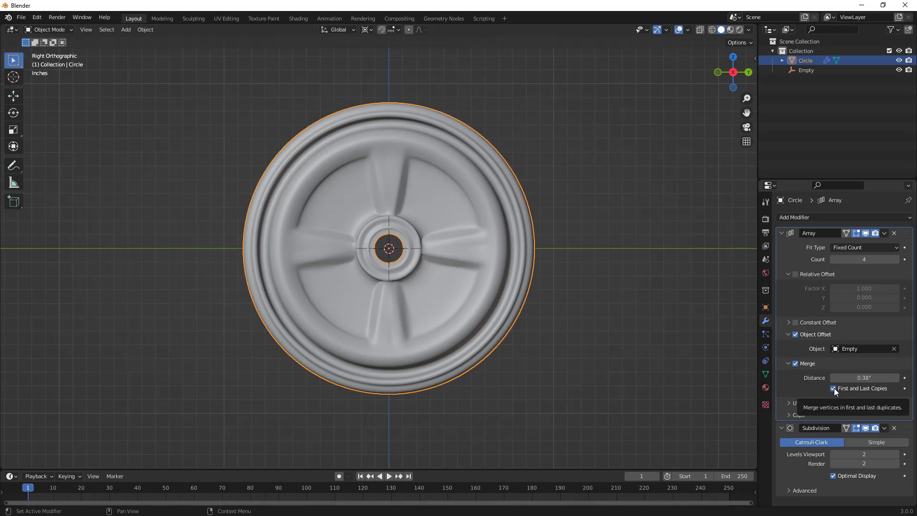
click(781, 232)
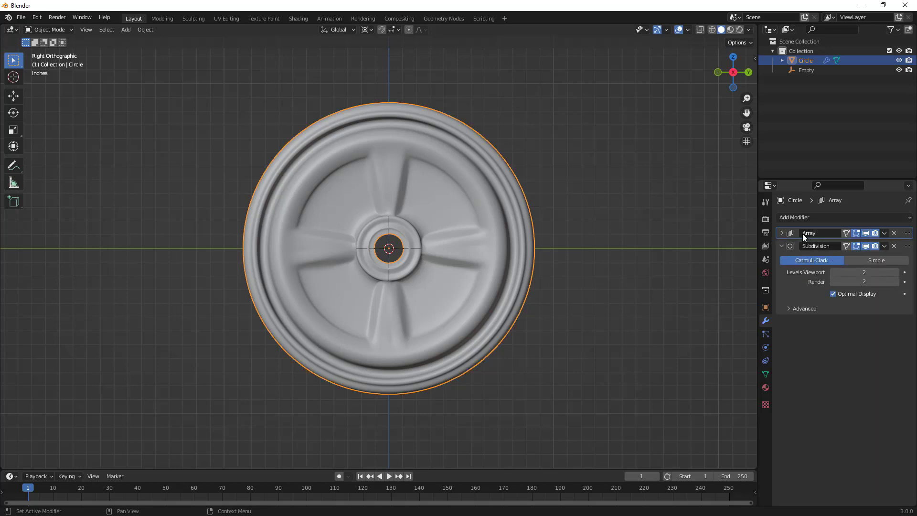
Step: Enter Edit Mode on the wheel and switch to wireframe shading with X-ray on
click(639, 287)
mouse_move(634, 333)
middle_down()
mouse_move(554, 333)
mouse_move(664, 335)
mouse_move(646, 320)
middle_up()
click(414, 159)
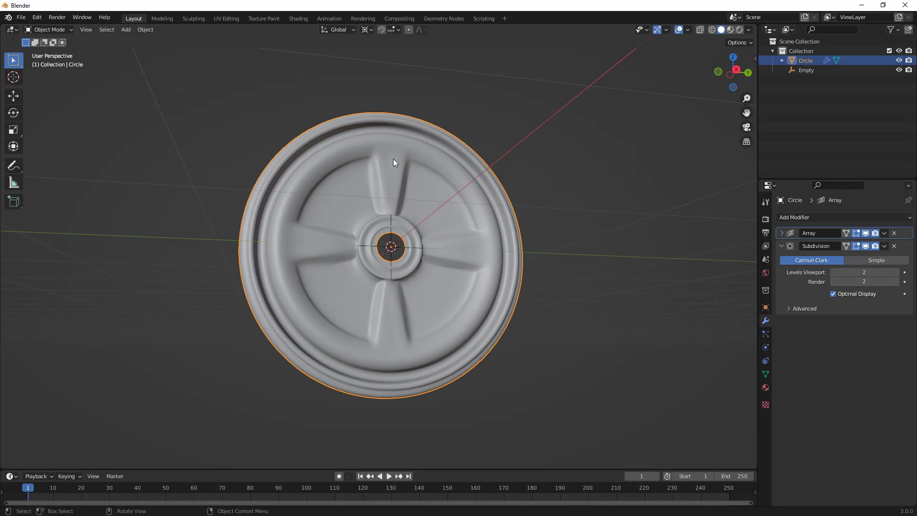
key(Tab)
scroll(377, 153, up, 2)
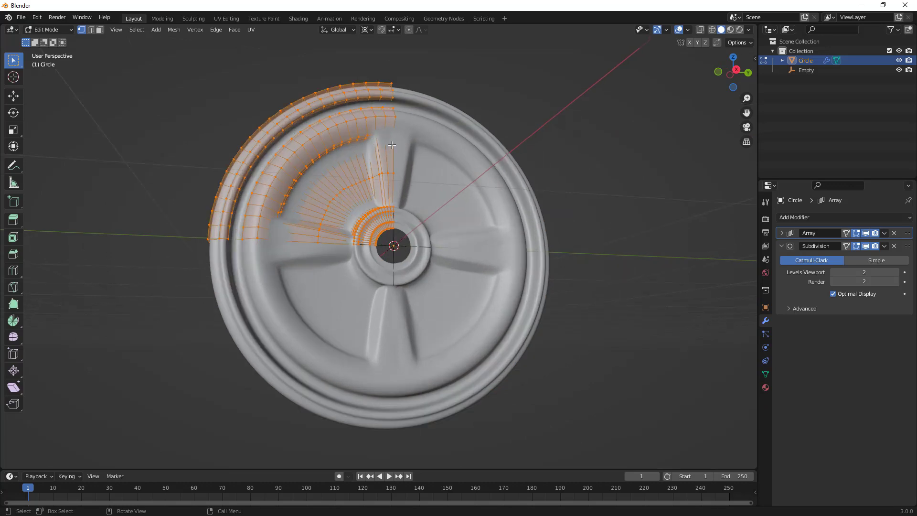
key(alt+a)
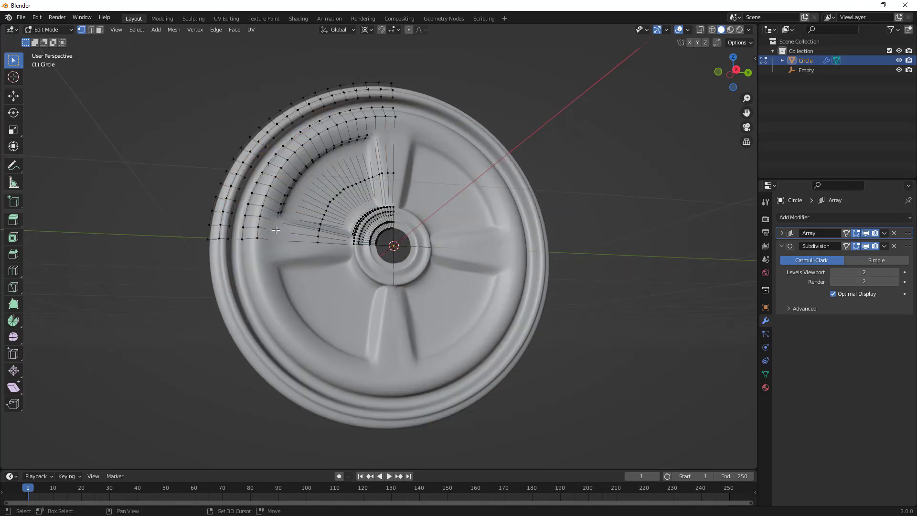
click(712, 32)
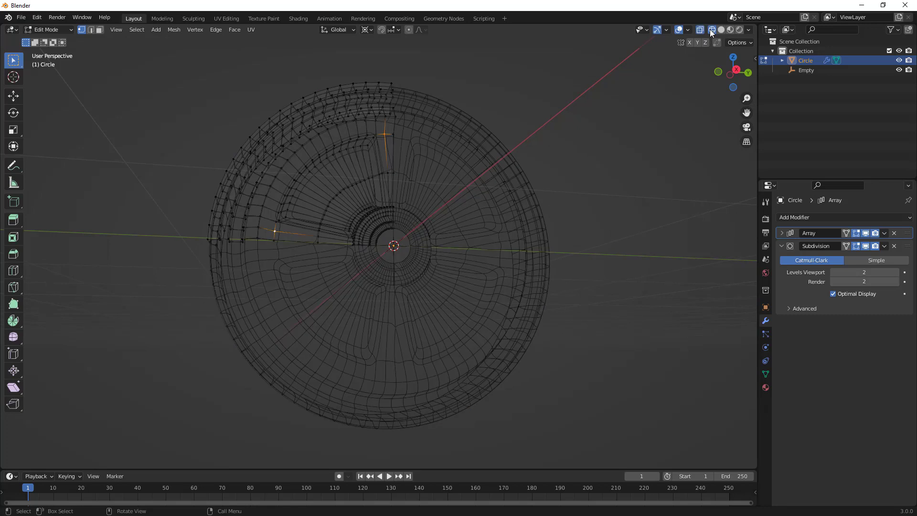
key(alt+z)
Step: Move the two selected vertices 0.19981" along X, then return to Object Mode in Solid shading
middle_drag(344, 204, 365, 221)
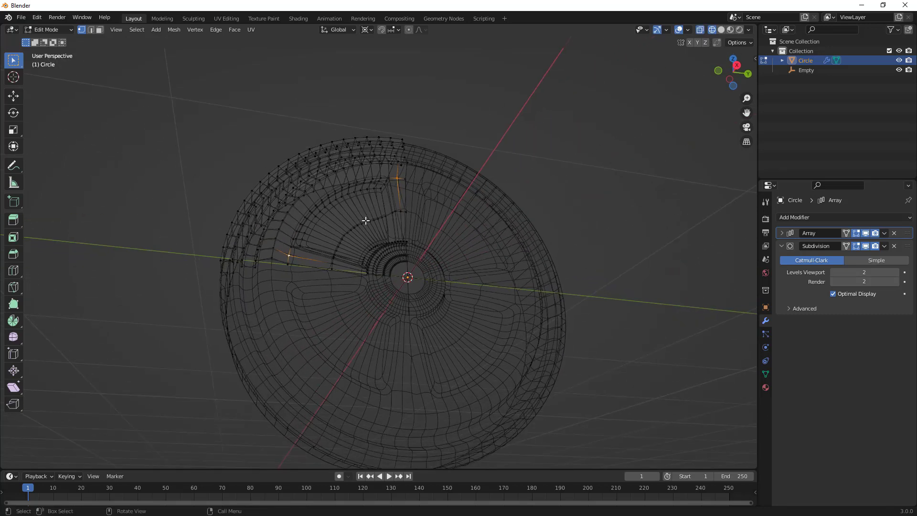
key(g)
key(x)
click(367, 218)
key(Tab)
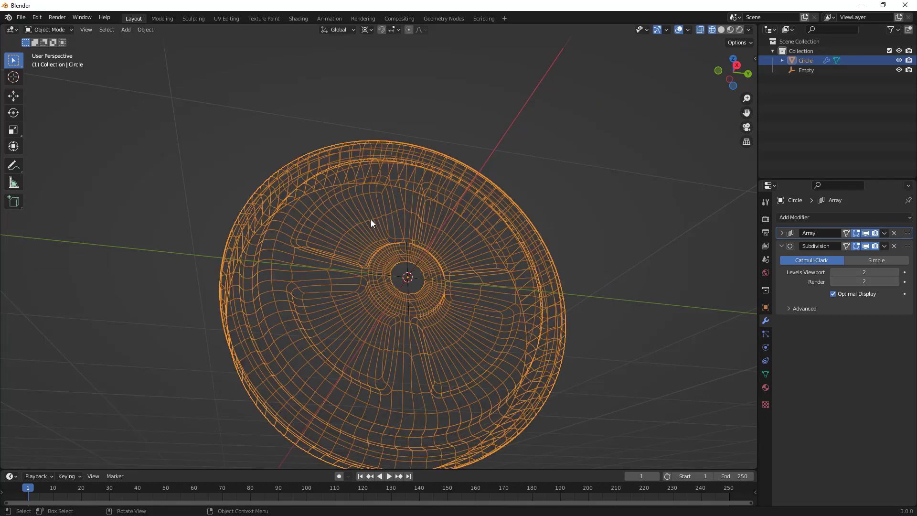
click(720, 30)
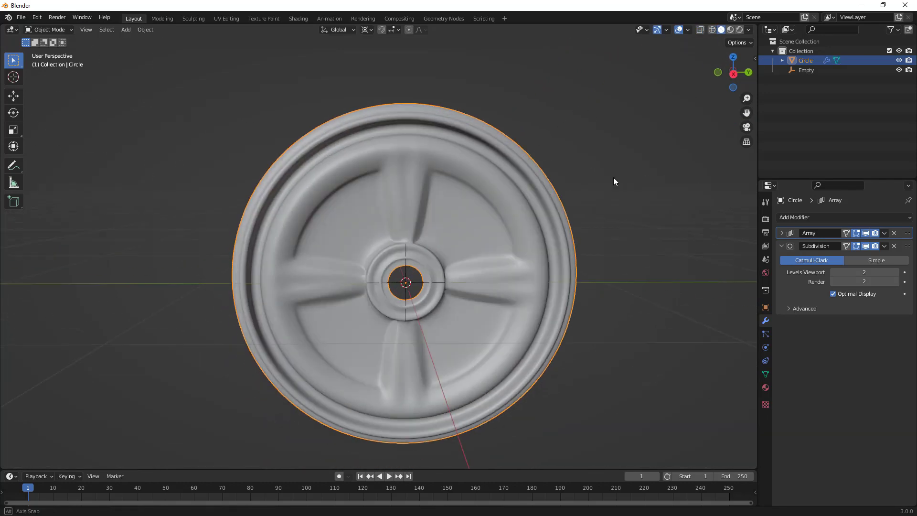